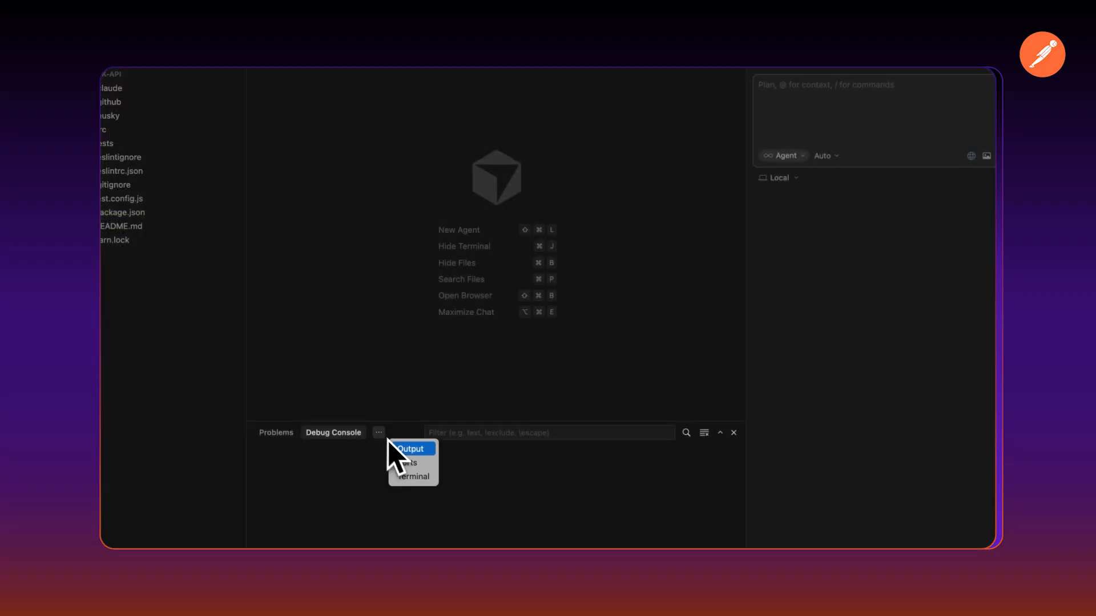
left_click(394, 446)
left_click(129, 212)
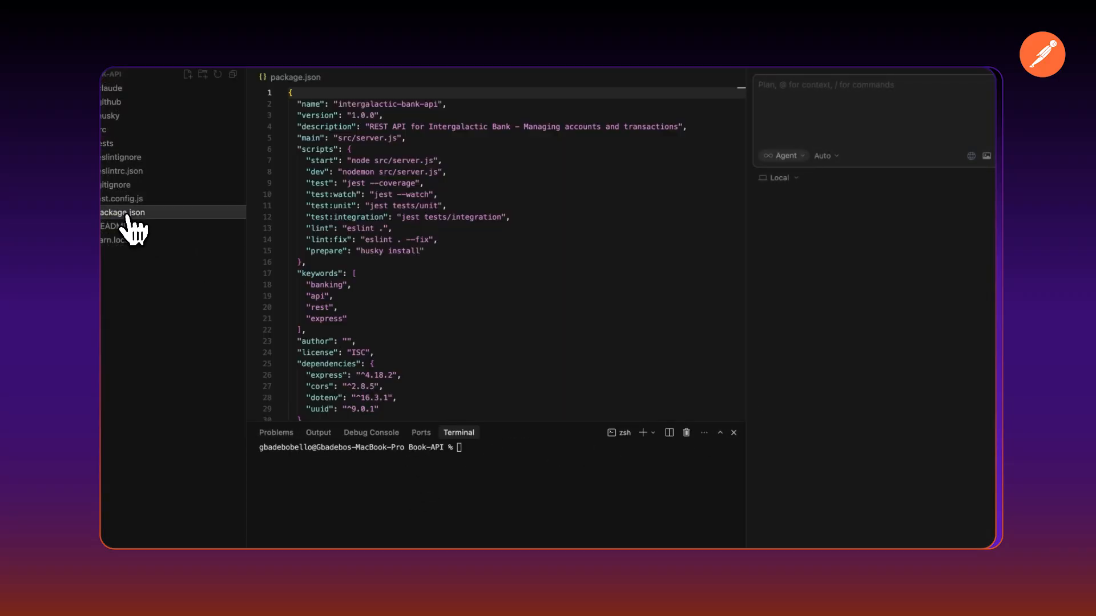
scroll(400, 257, "down", 2)
left_click(482, 454)
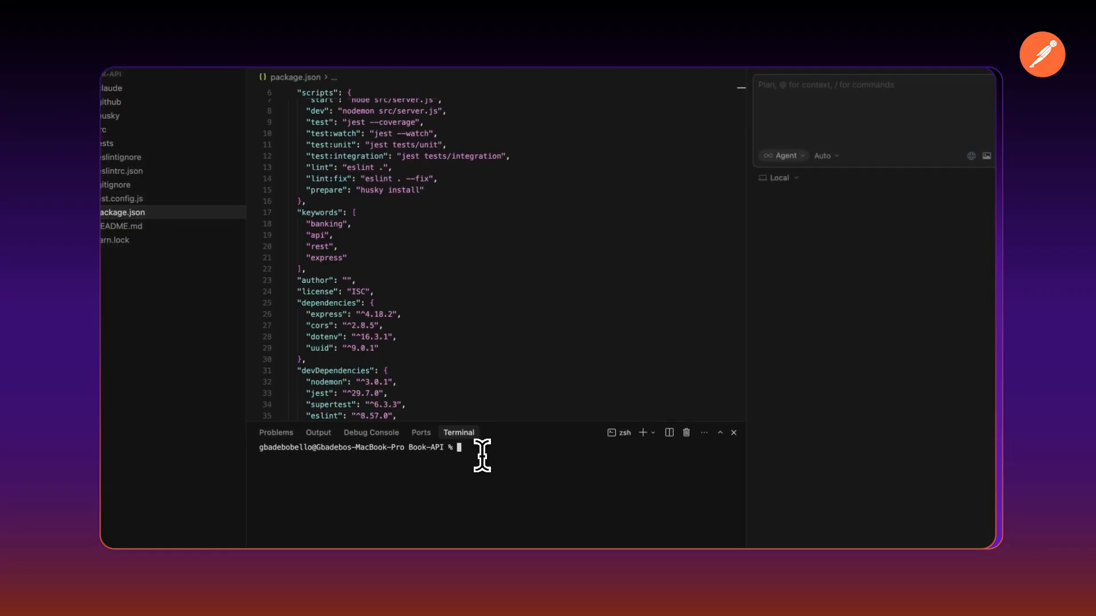
type("git push origin feat/new-route")
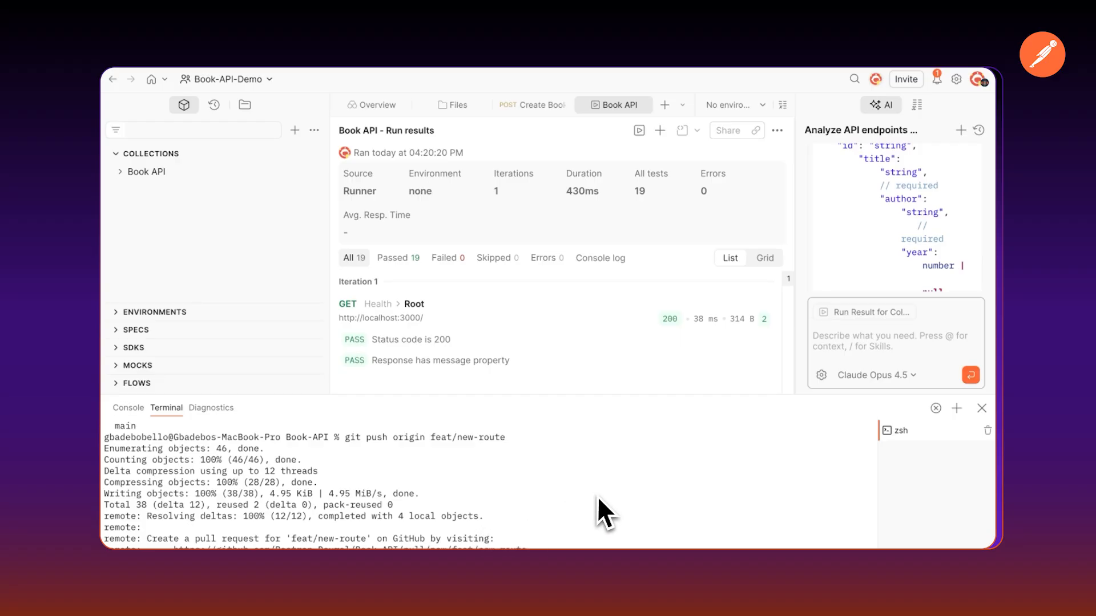
key("ctrl+Right")
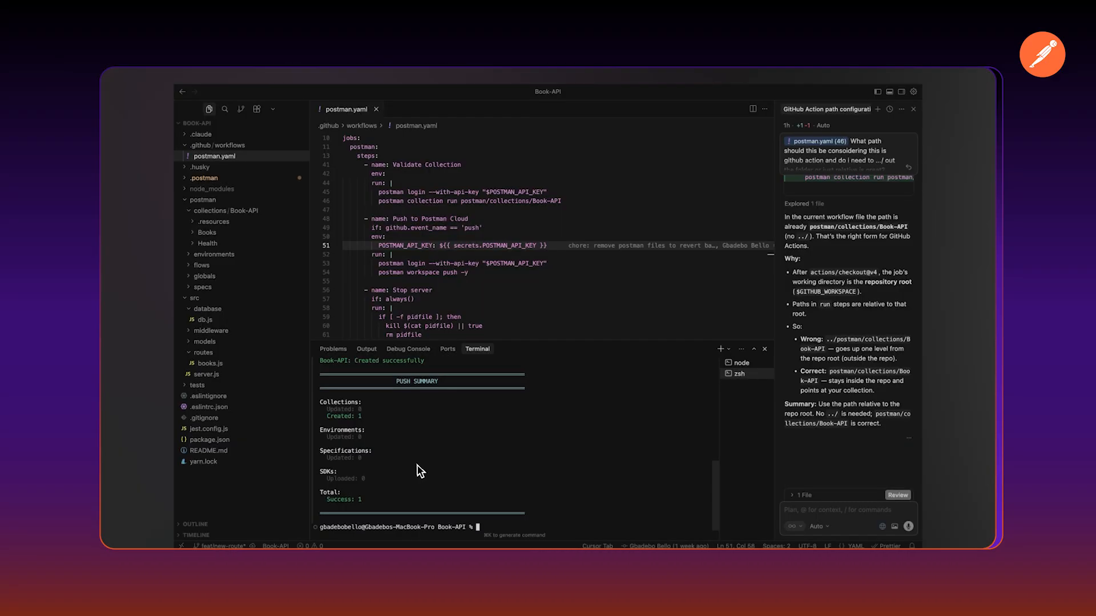
key("ctrl+Left")
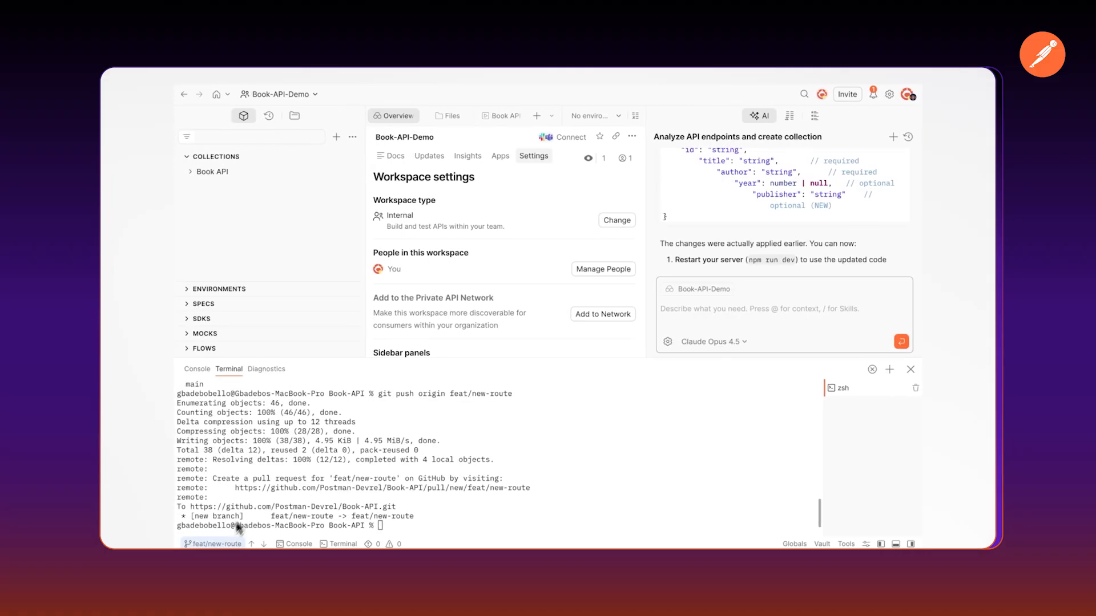
left_click(227, 445)
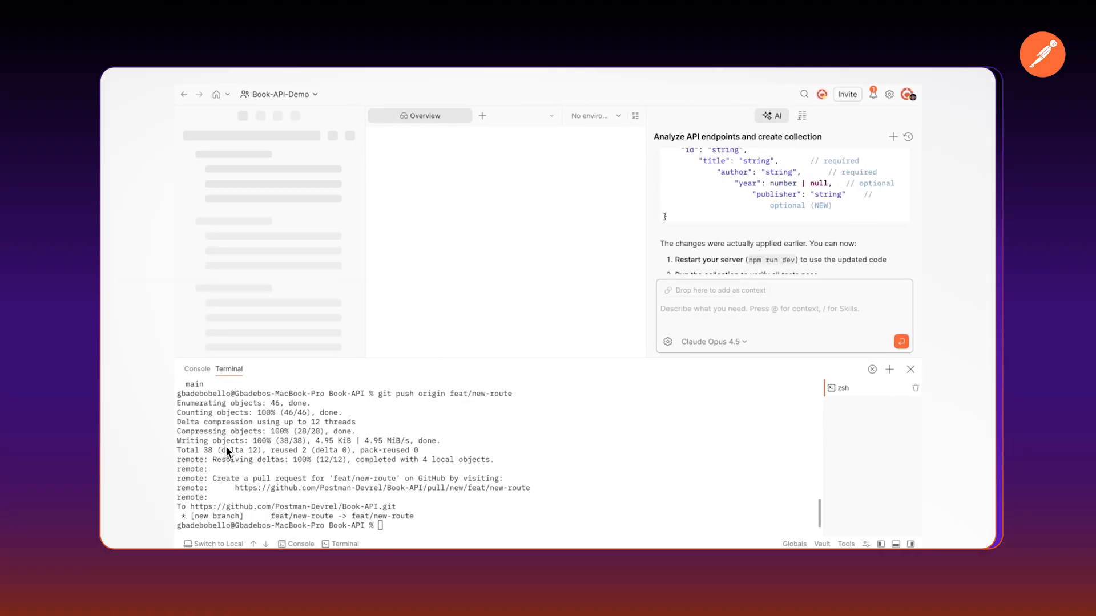
left_click(194, 177)
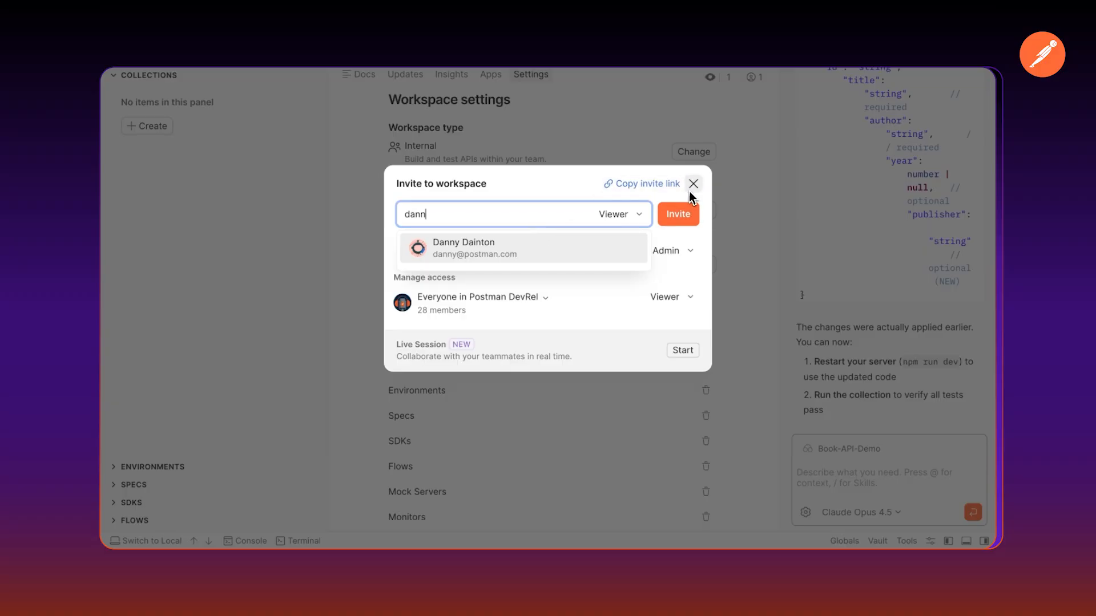
left_click(691, 185)
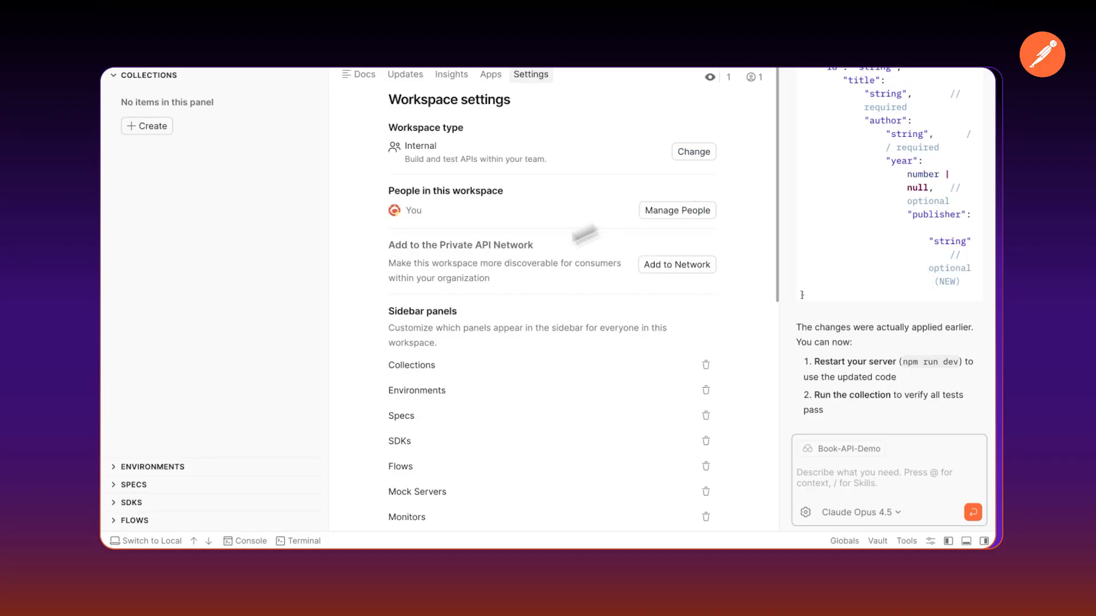
left_click(141, 541)
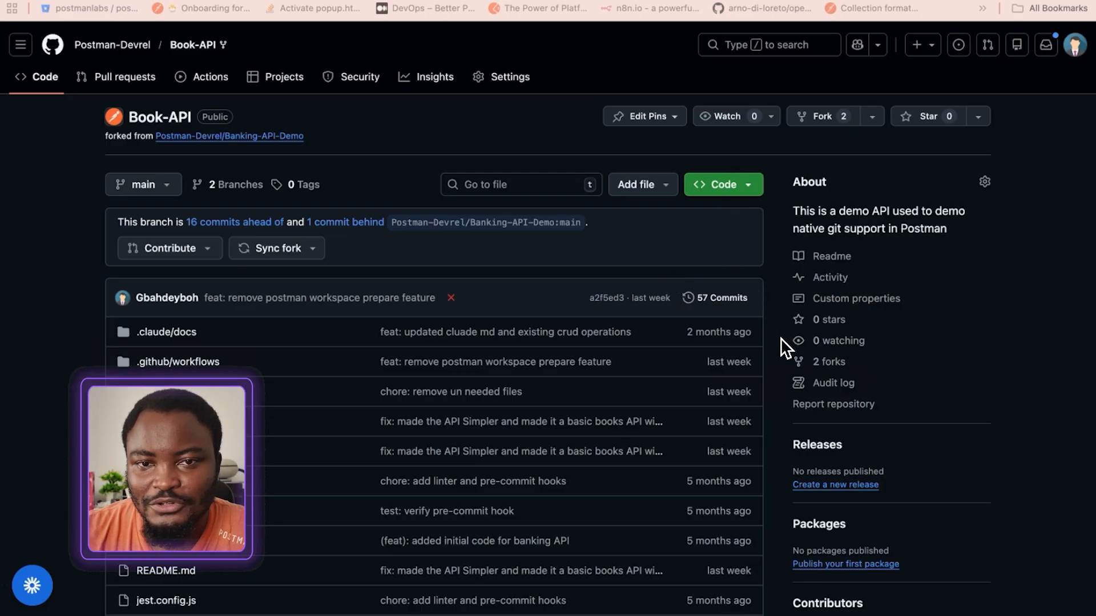
Copy the GitHub CLI clone command for Postman-Devrel/Book-API and run it in the terminal's demo folder
left_click(739, 190)
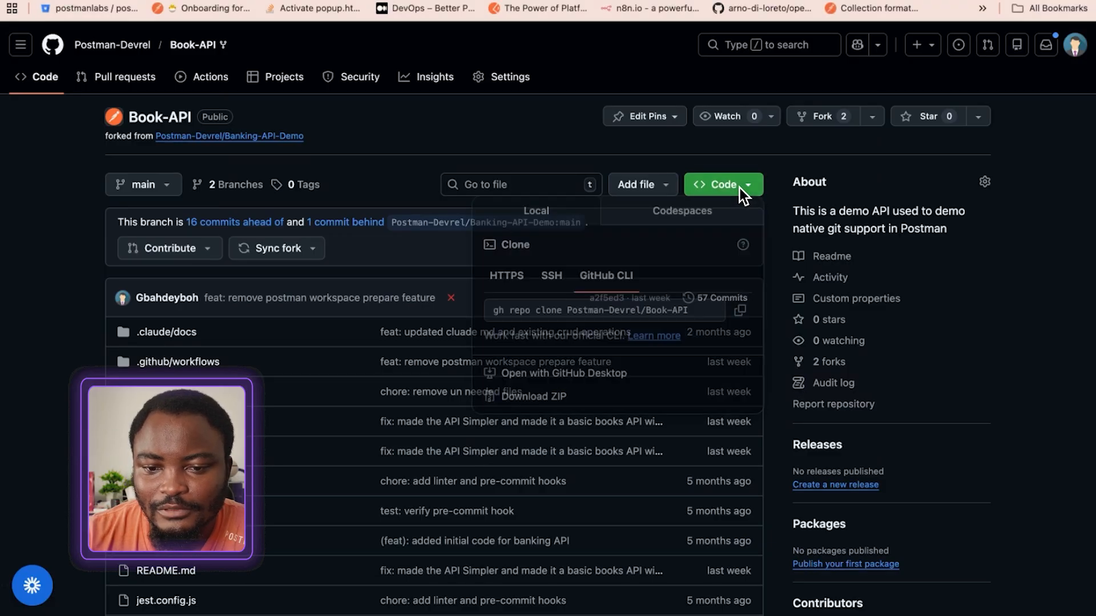
left_click(740, 318)
key("super+Tab")
key("super+v")
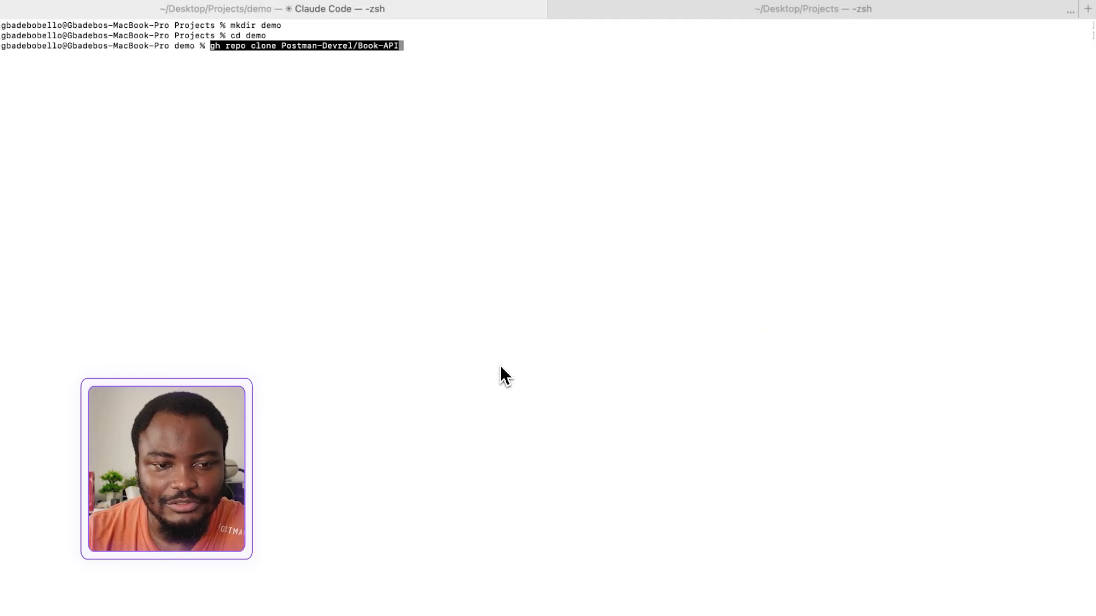
key("Return")
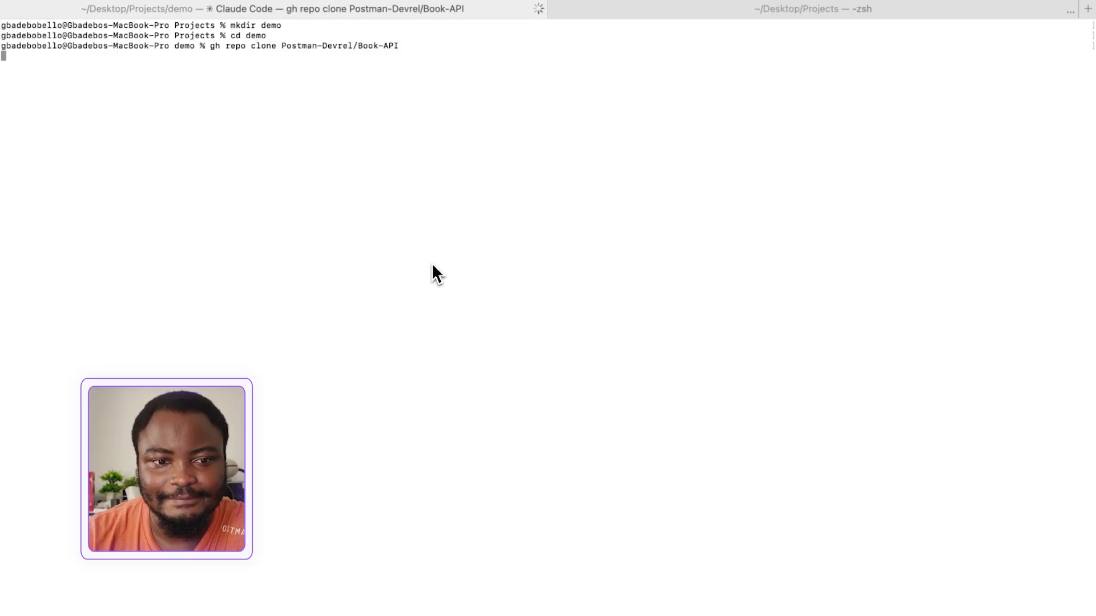
Change into the cloned Book-API directory and open it in Cursor with "cursor ."
type("cd B")
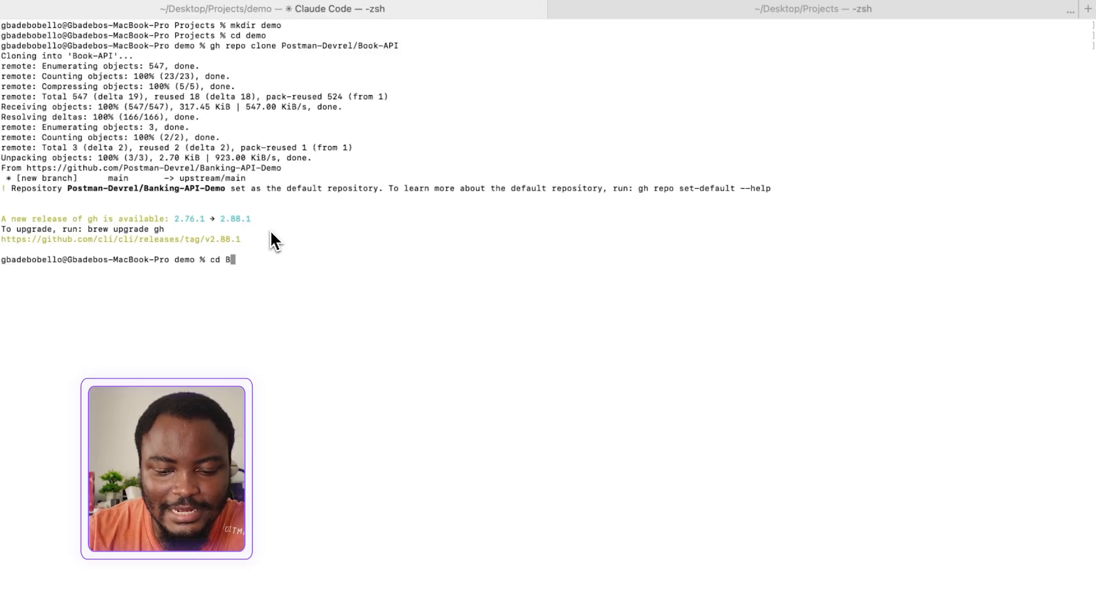
key("Tab")
key("Return")
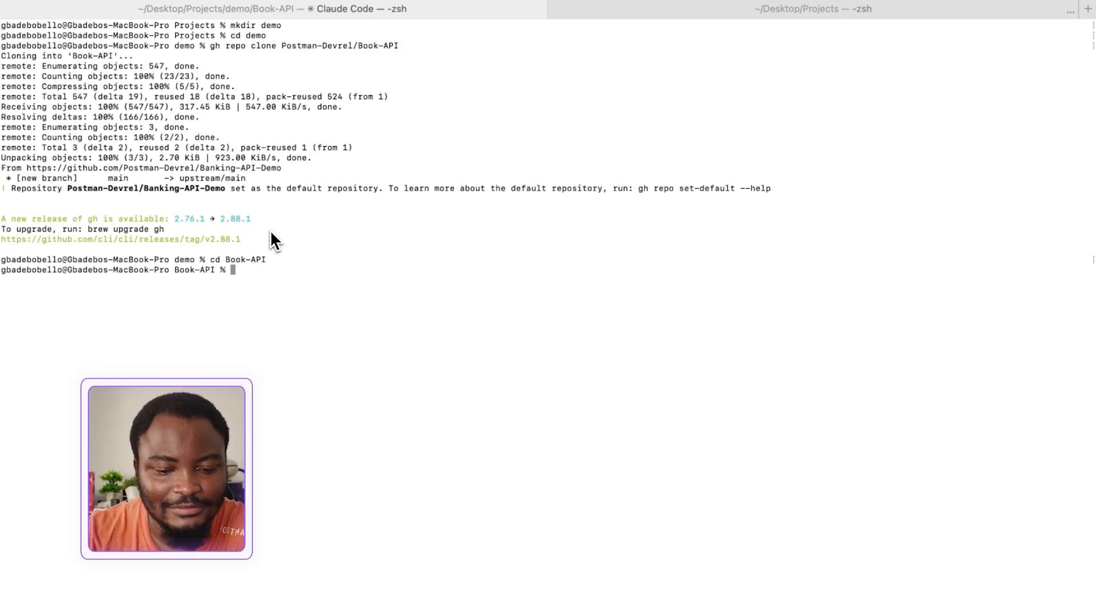
type("cursor ")
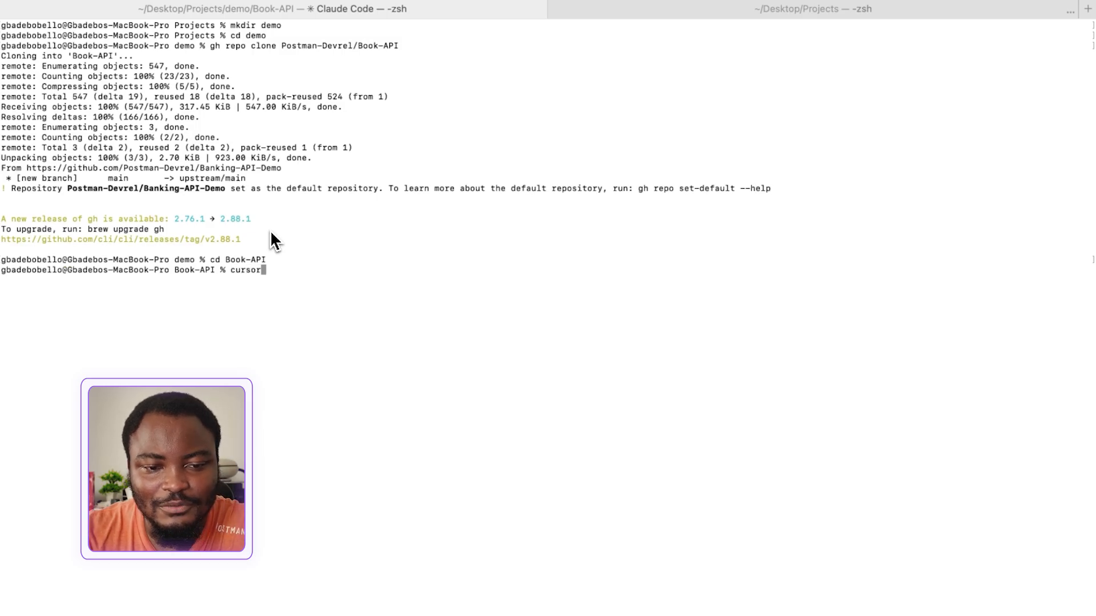
type(".")
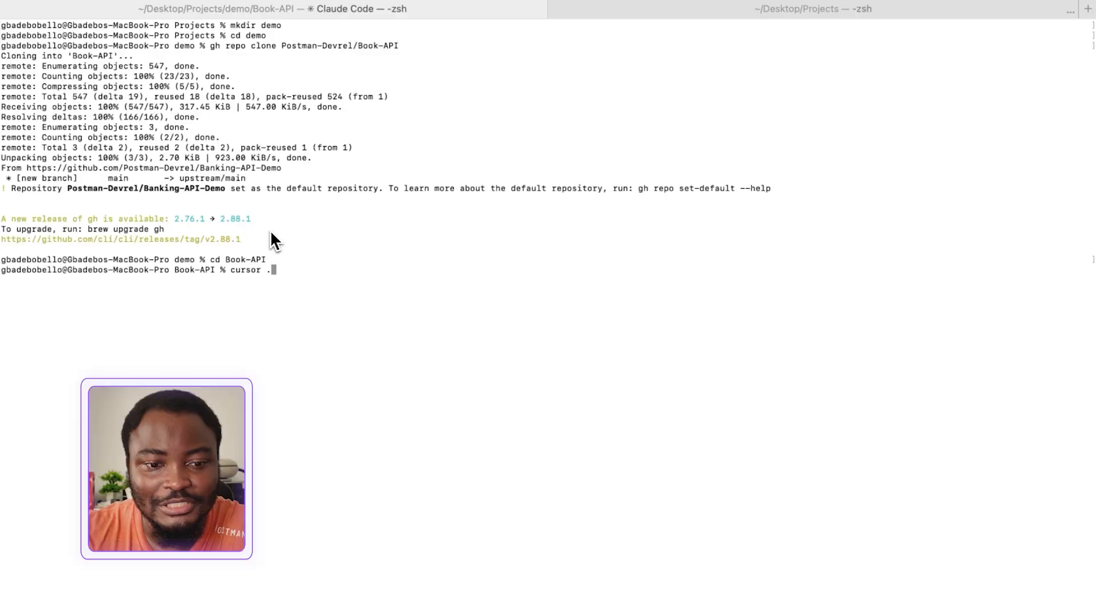
key("Return")
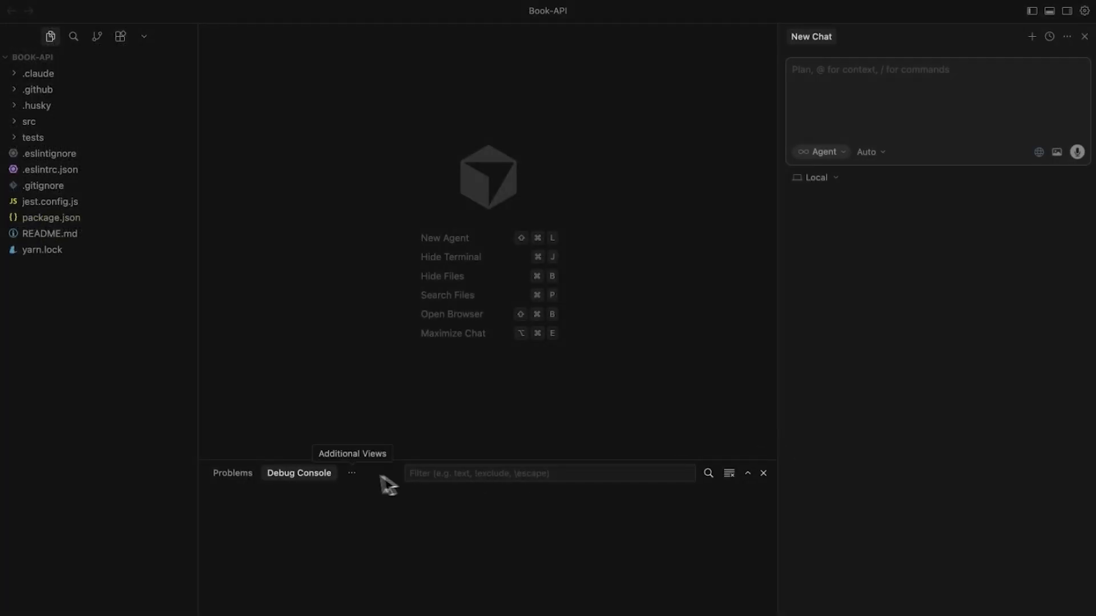
Open the editor's integrated terminal and look through the scripts and dependencies in package.json
left_click(353, 473)
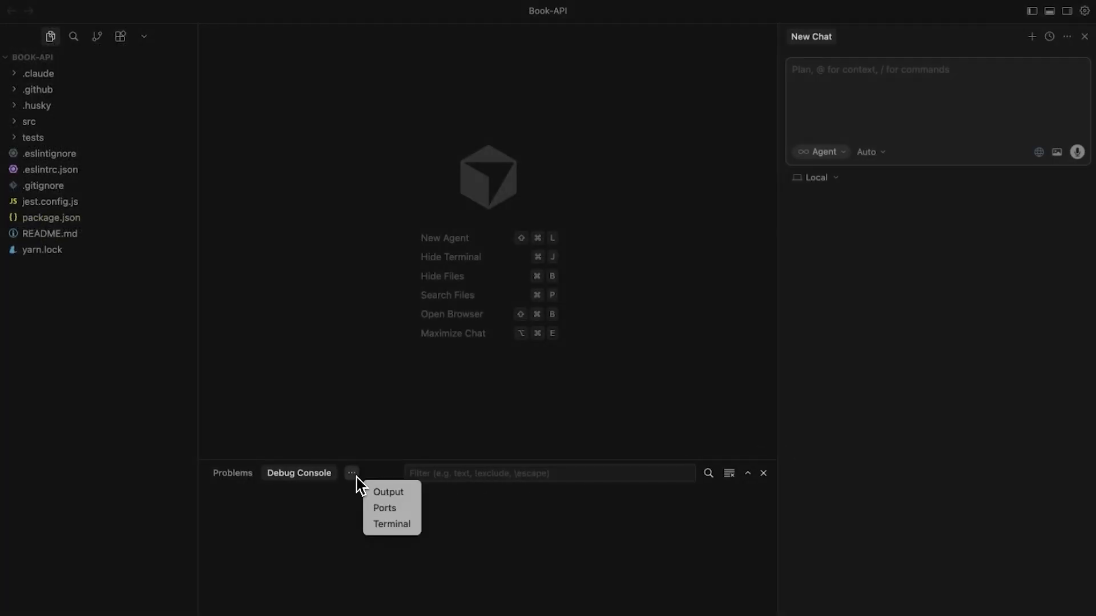
left_click(392, 525)
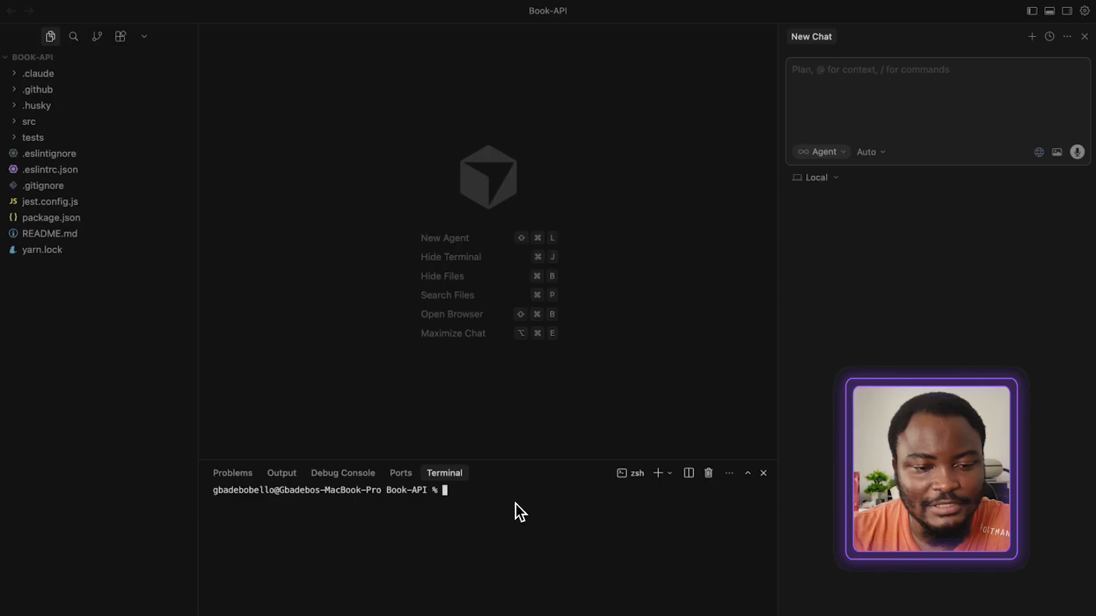
left_click(58, 218)
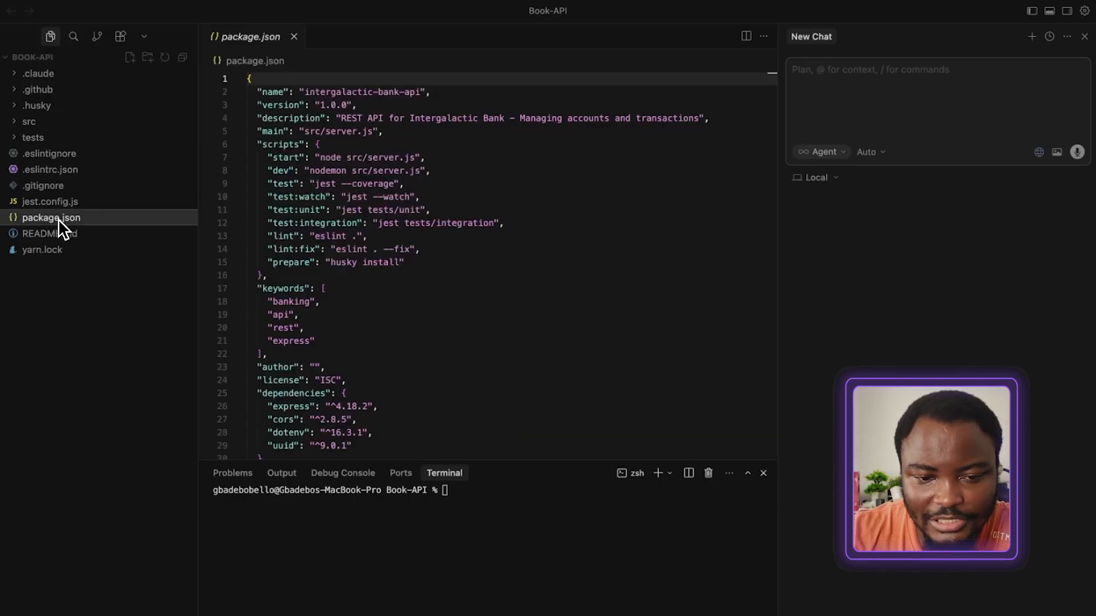
scroll(410, 365, "down", 2)
left_click(474, 506)
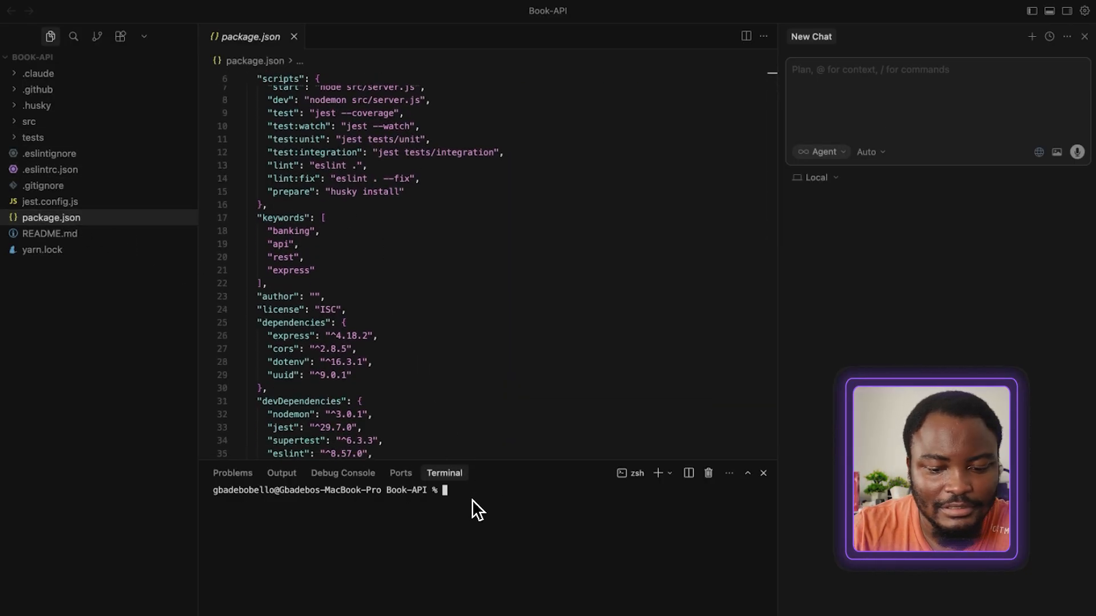
Install the project's dependencies with "yarn install" and start the API server with "yarn start"
type("yarn install")
key("Return")
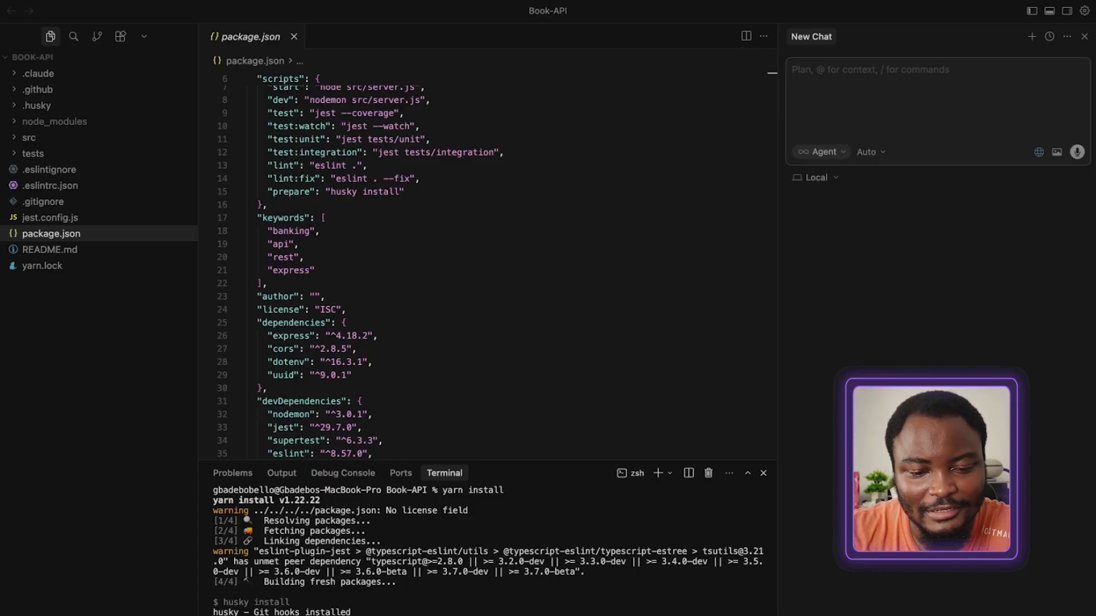
type("yarn start")
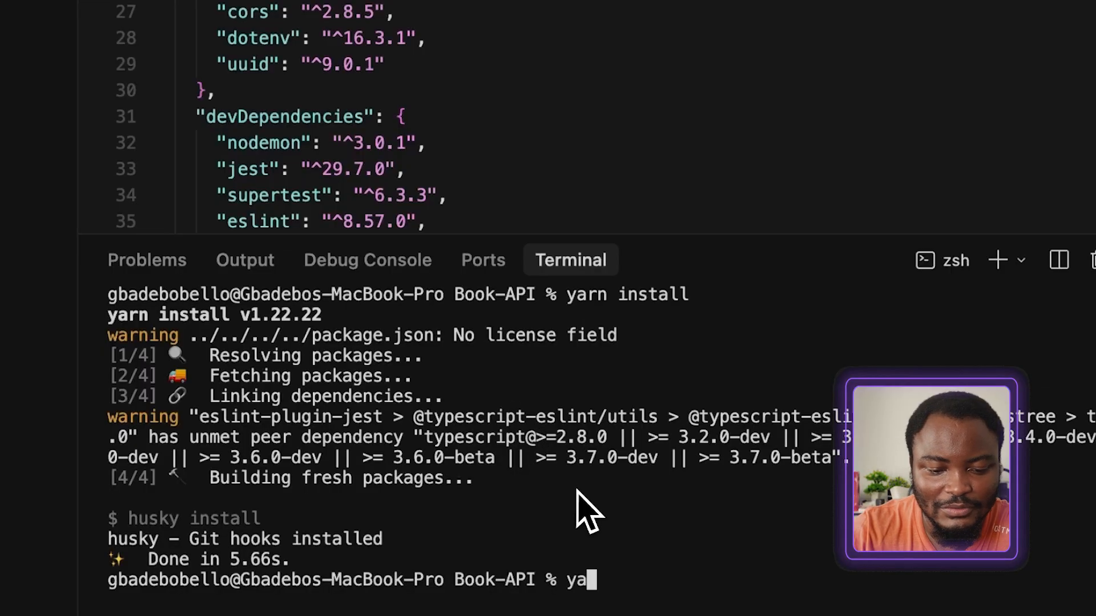
key("Return")
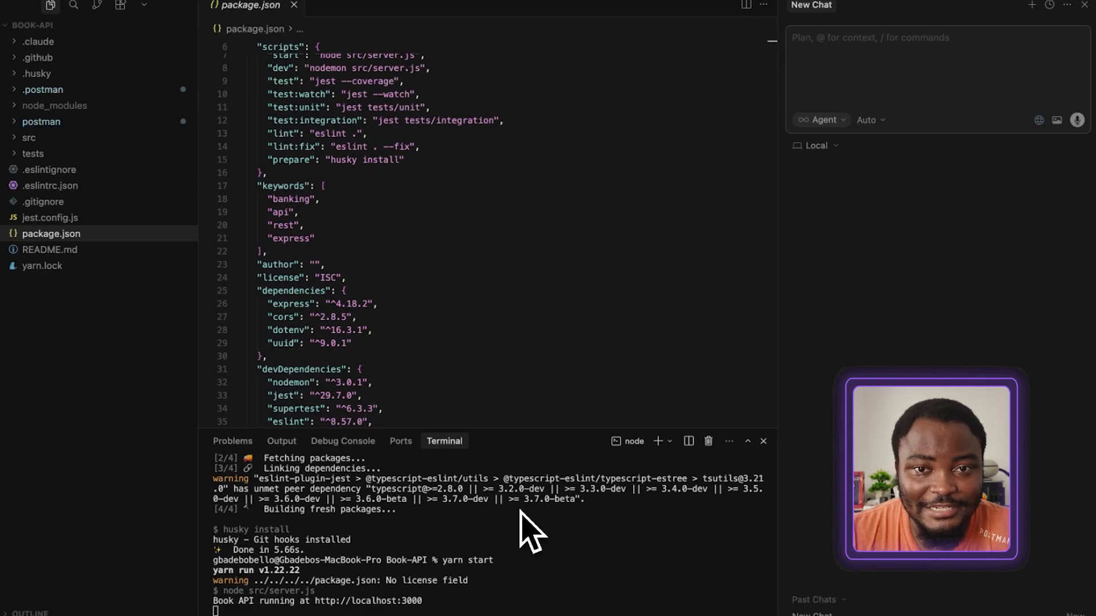
Switch to Postman and create a blank internal workspace named Book-API-Demo, accessible to everyone in Postman DevRel
key("ctrl+Left")
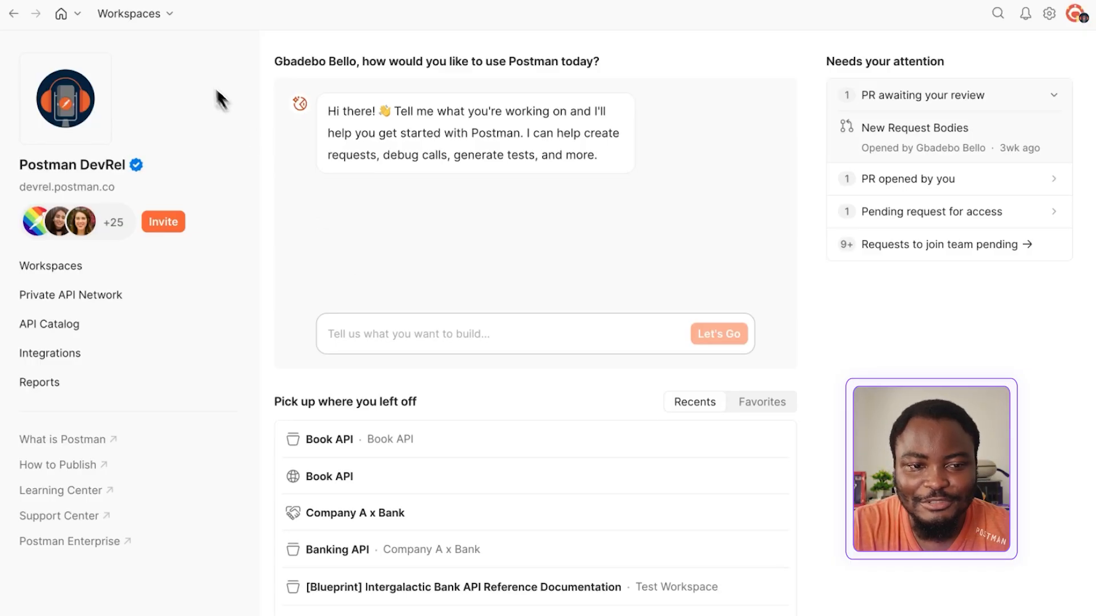
left_click(162, 16)
left_click(316, 45)
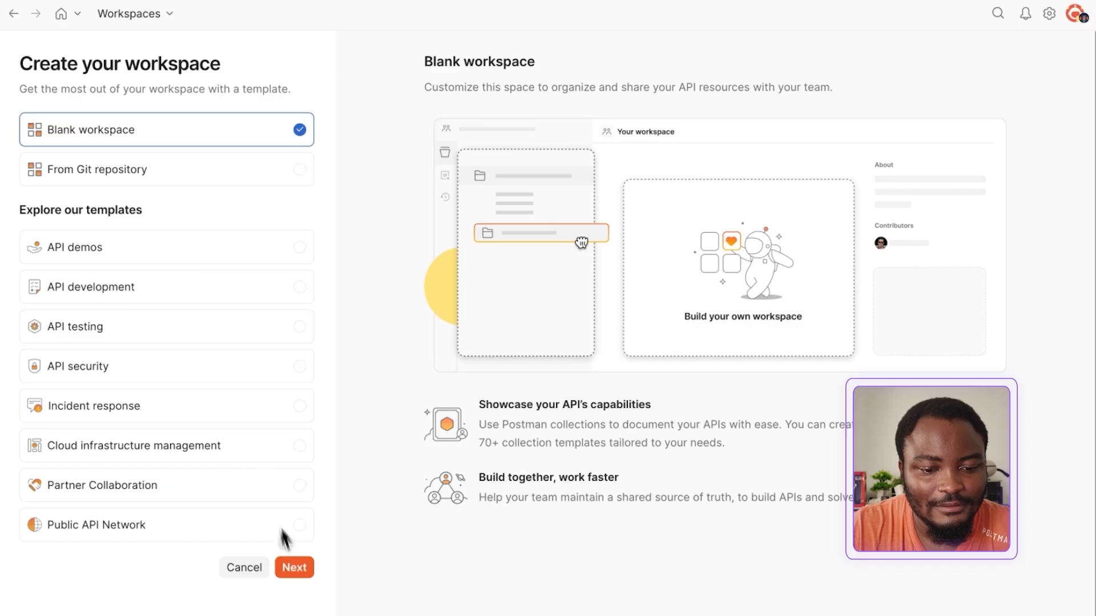
left_click(294, 569)
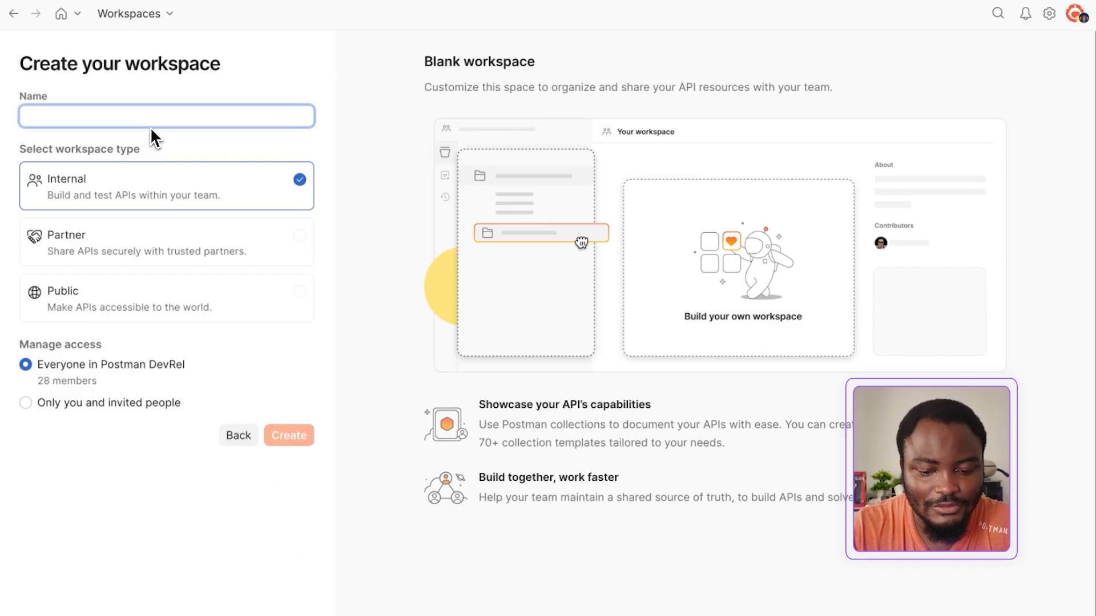
type("Book-API-Demo")
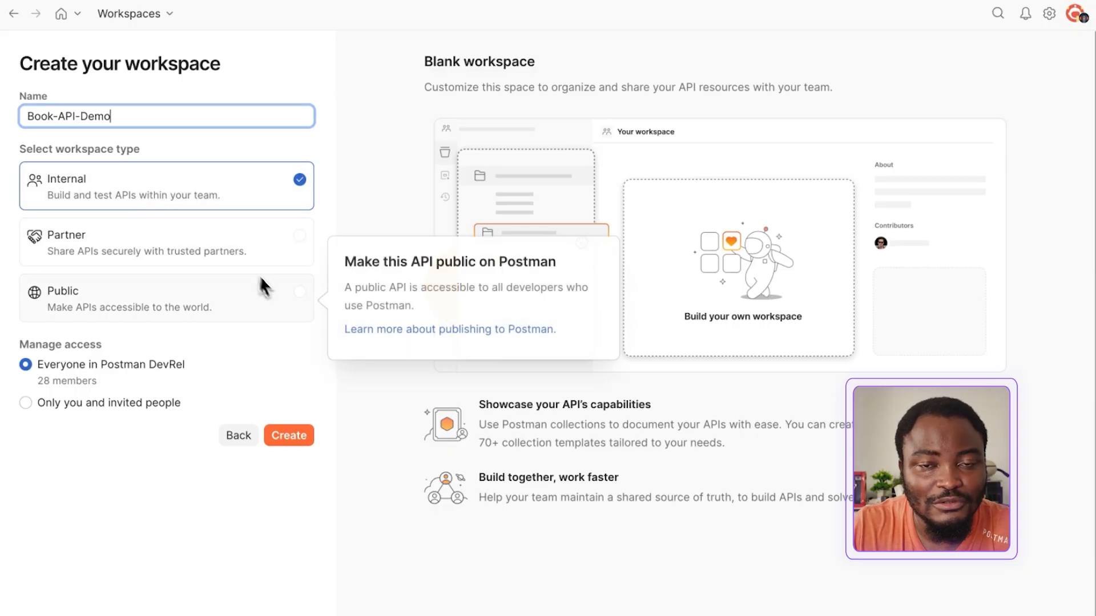
left_click(284, 435)
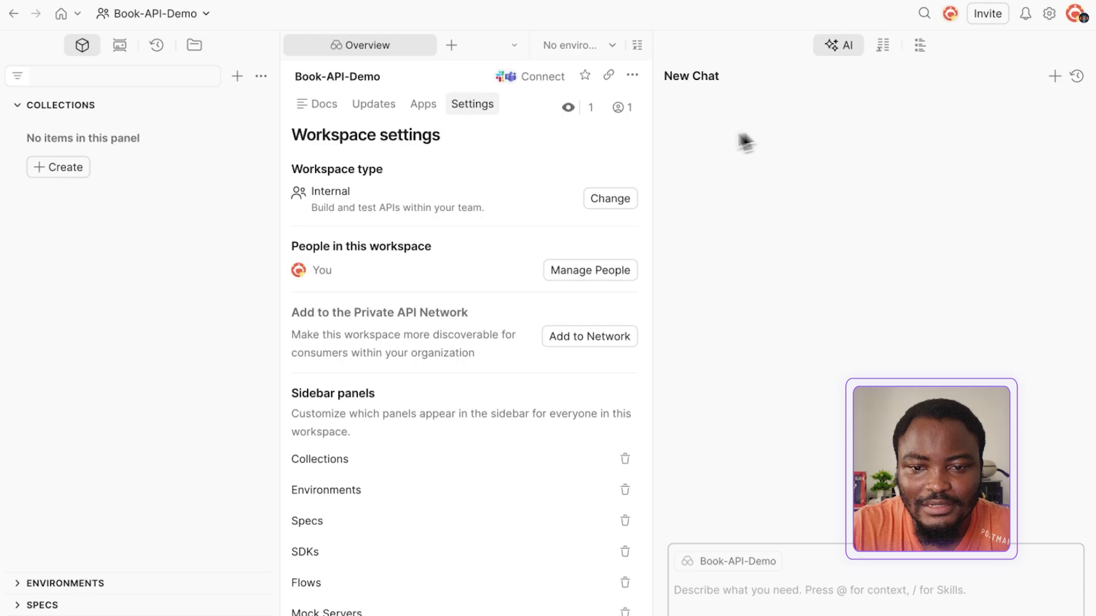
Open the local Book-API folder through Connect Git and connect it to the Book-API-Demo workspace
left_click_drag(654, 159, 835, 144)
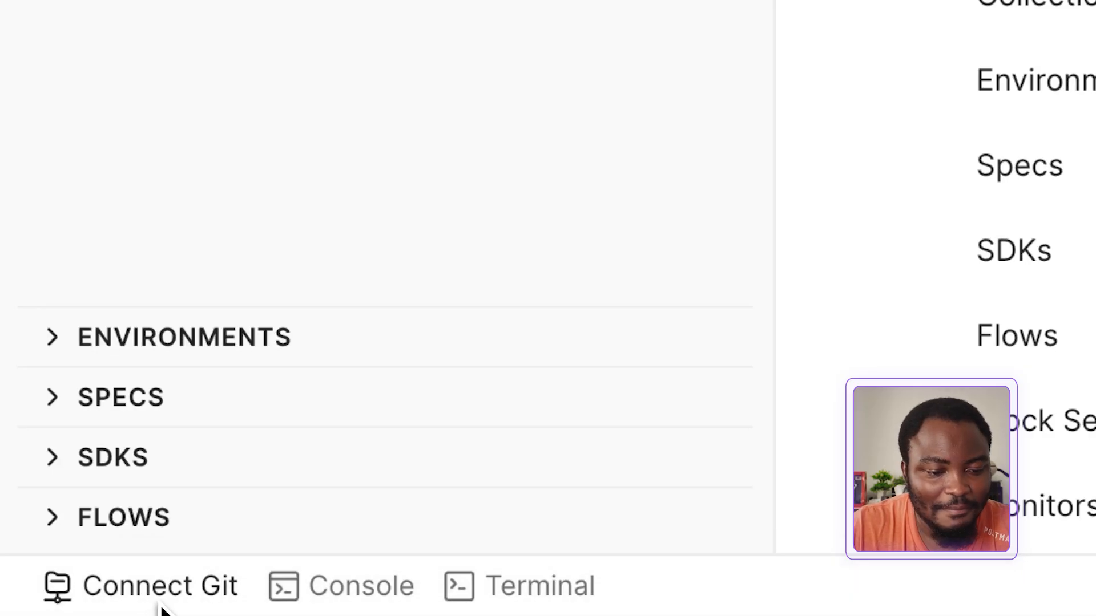
left_click(162, 607)
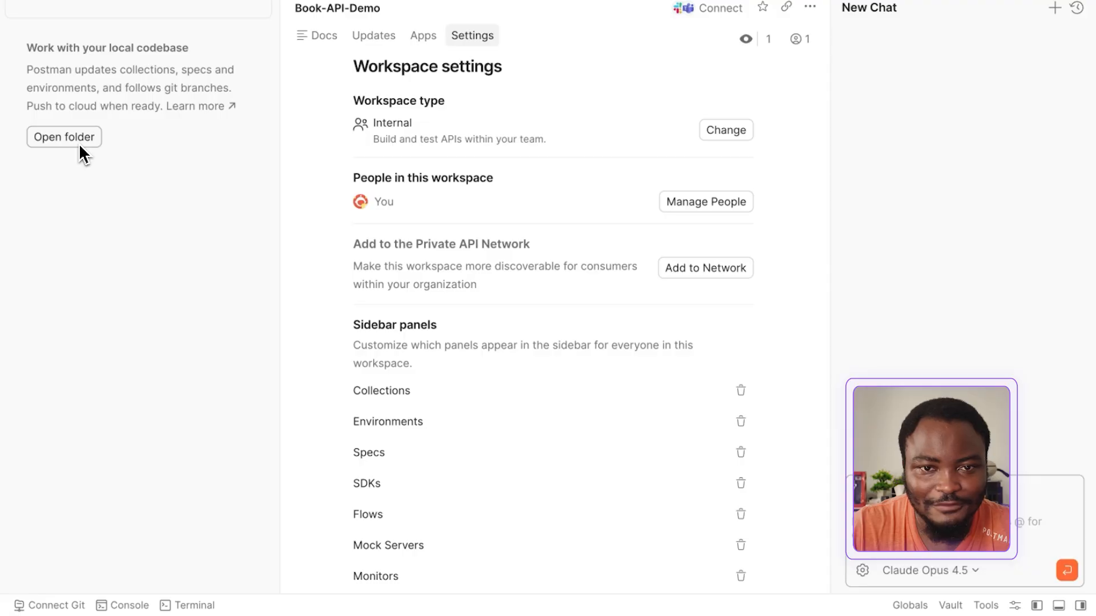
left_click(80, 144)
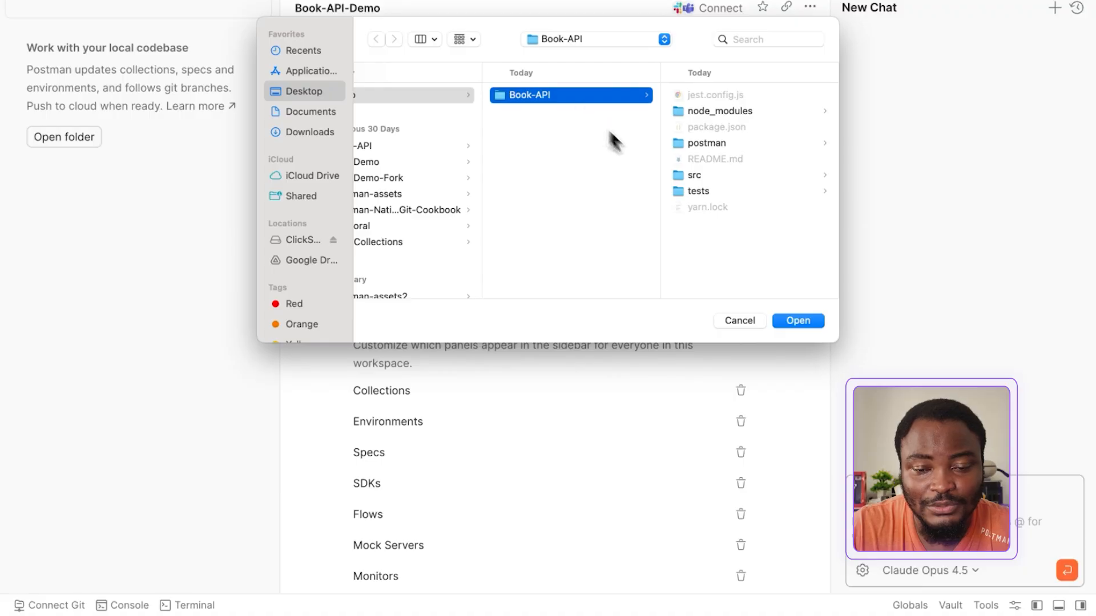
left_click(785, 319)
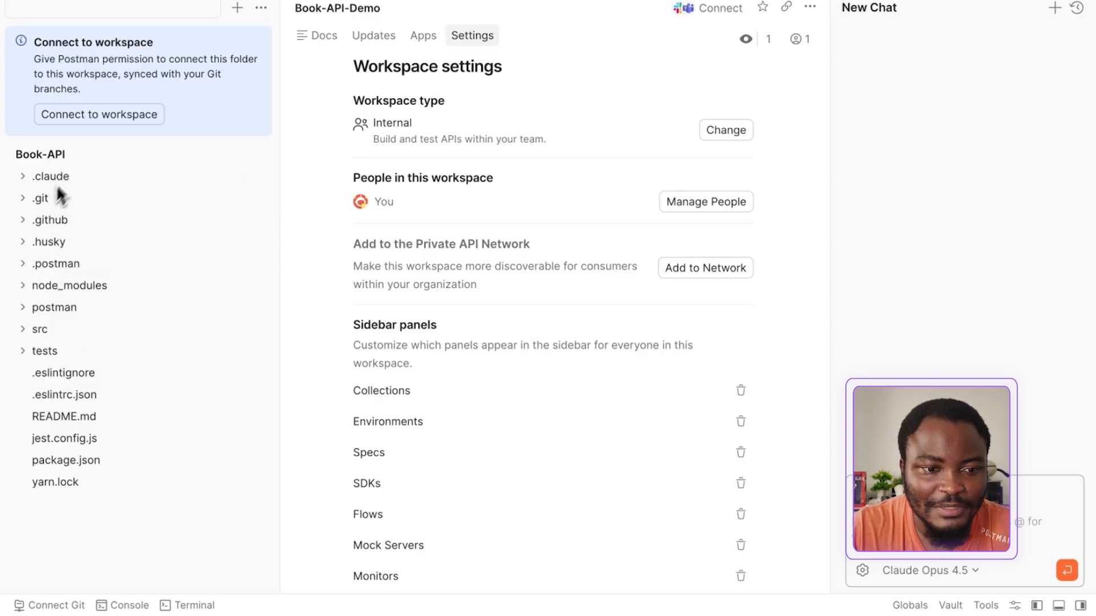
left_click(96, 116)
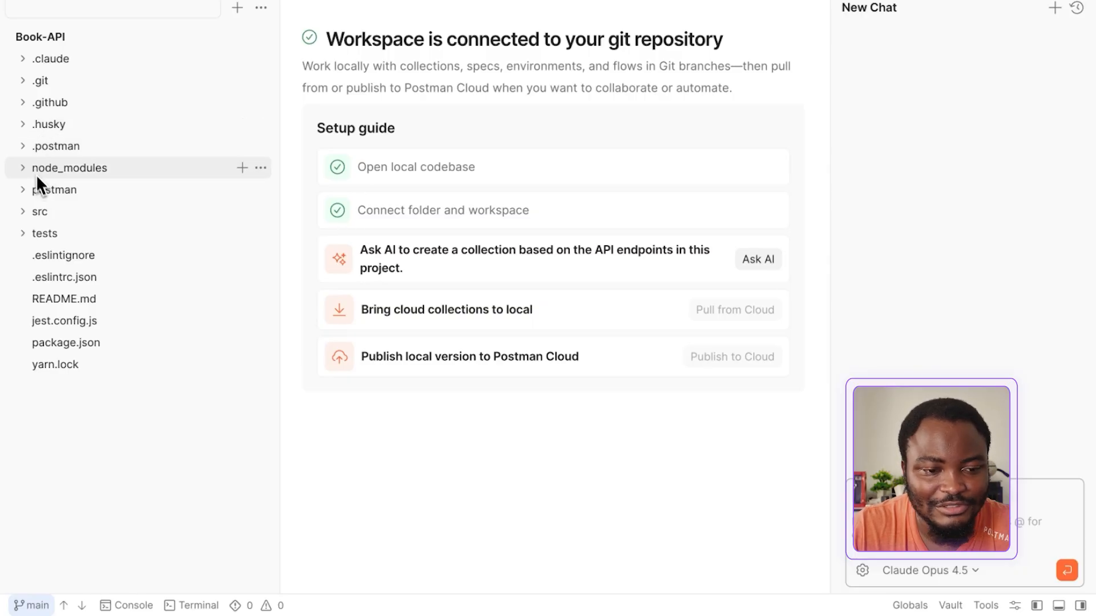
Examine resources.yaml in the .postman folder and the subfolders of the postman folder, and collapse both folders
left_click(26, 148)
left_click(60, 169)
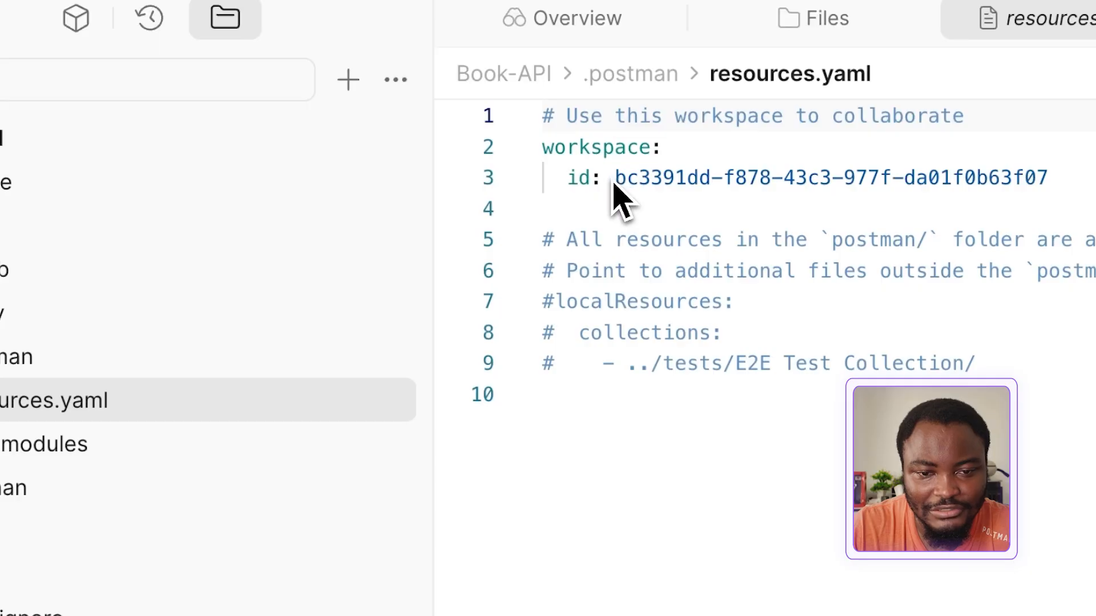
left_click(1, 494)
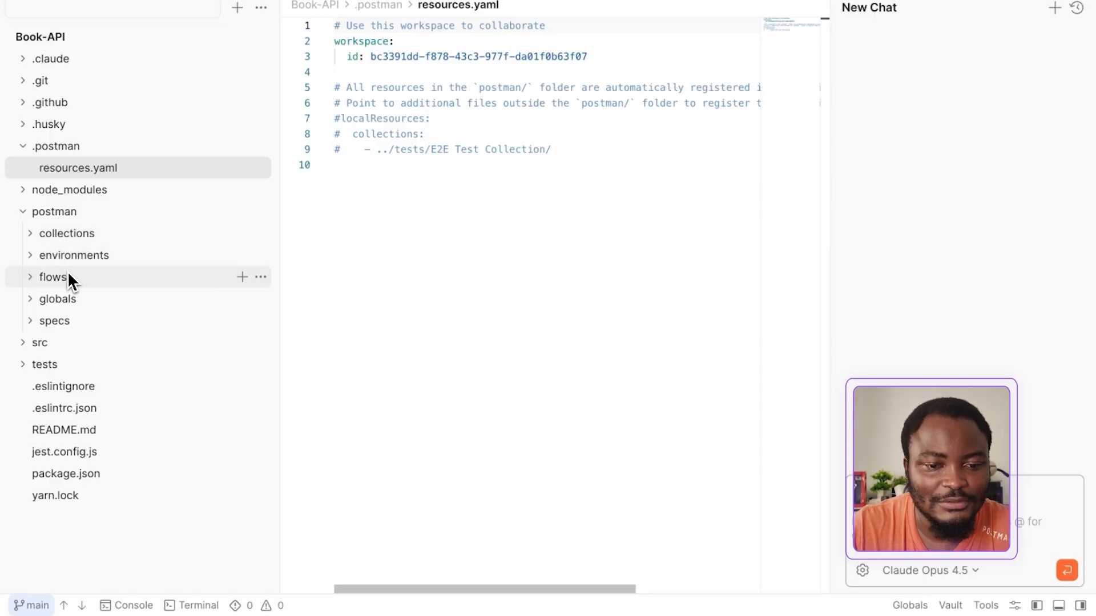
left_click(23, 212)
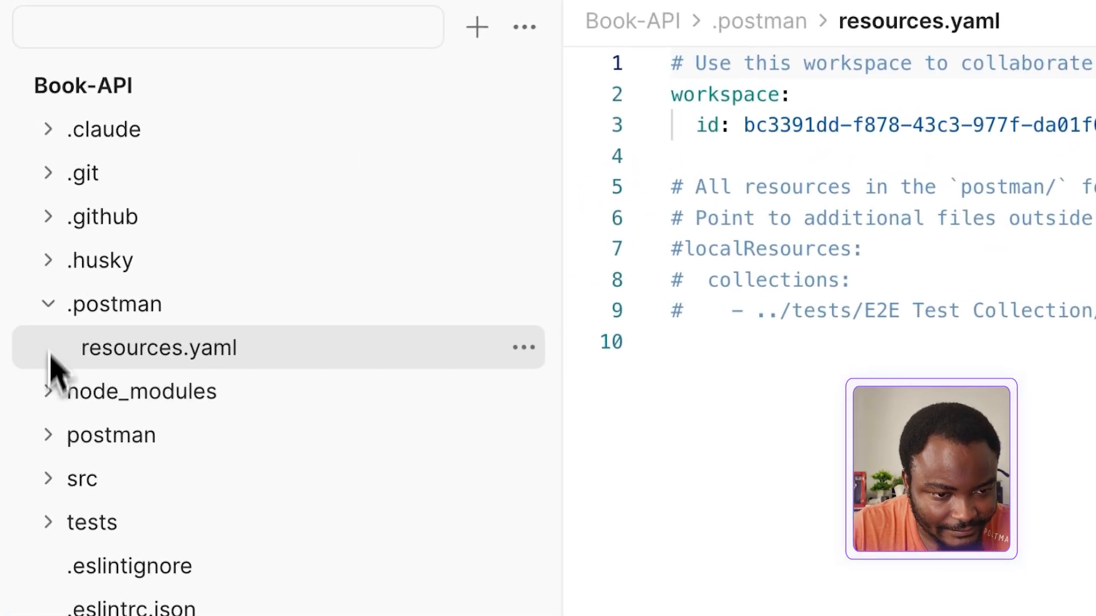
left_click(50, 306)
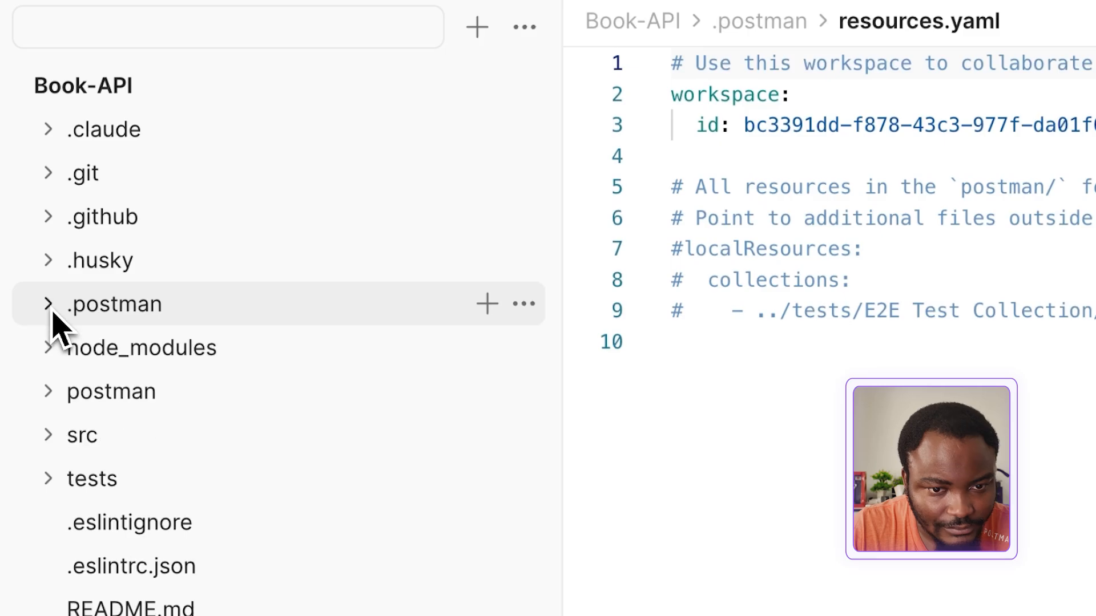
Ask AI to create a collection based on the project's API endpoints, and review its endpoint analysis and list of created files
left_click(887, 0)
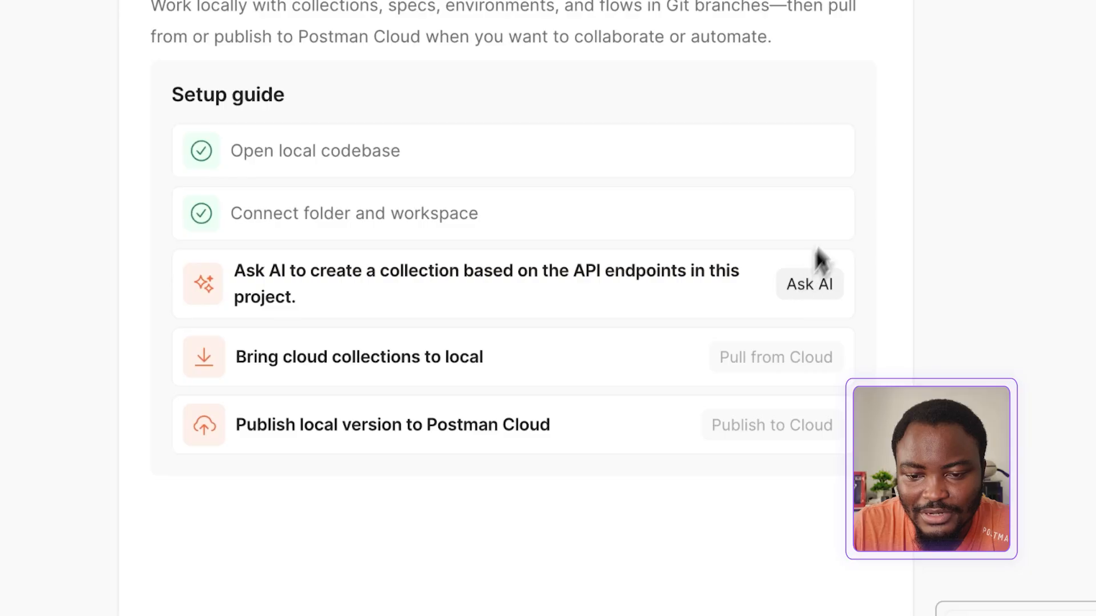
left_click(868, 224)
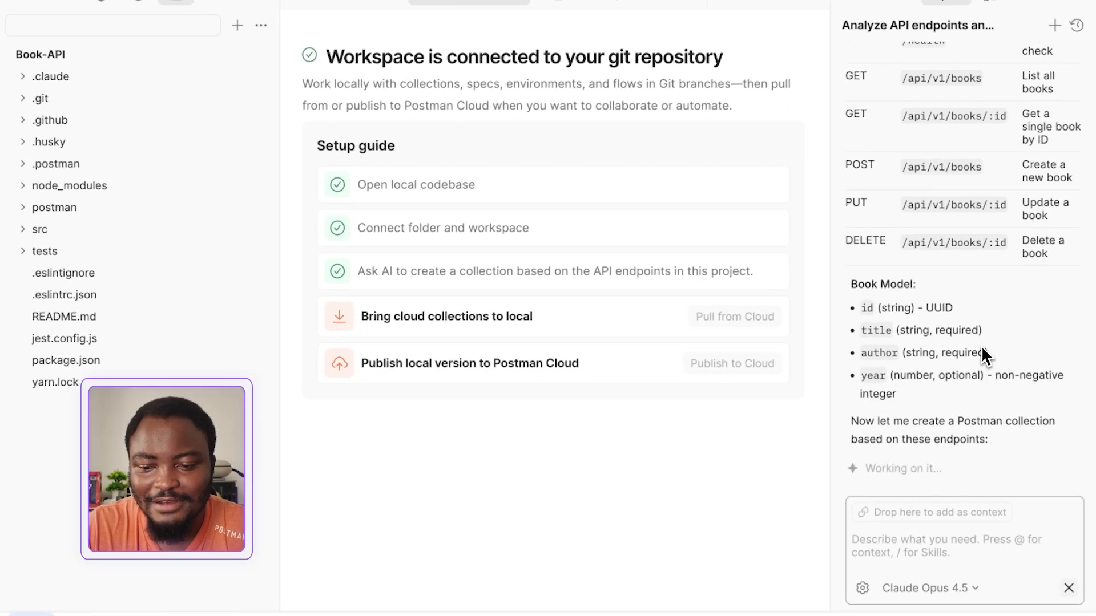
scroll(981, 345, "up", 4)
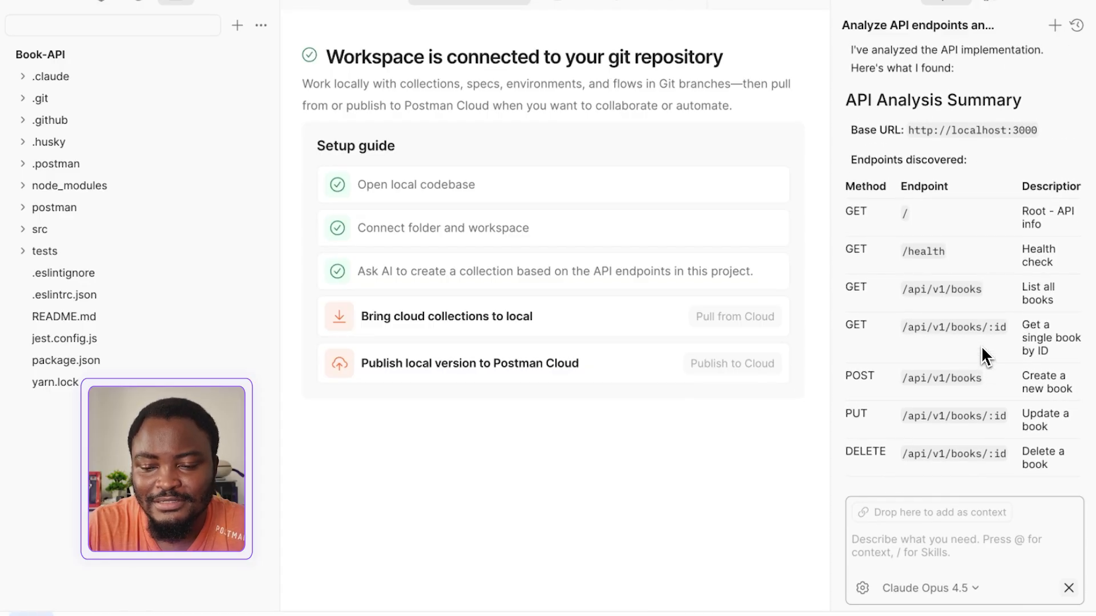
scroll(981, 346, "down", 4)
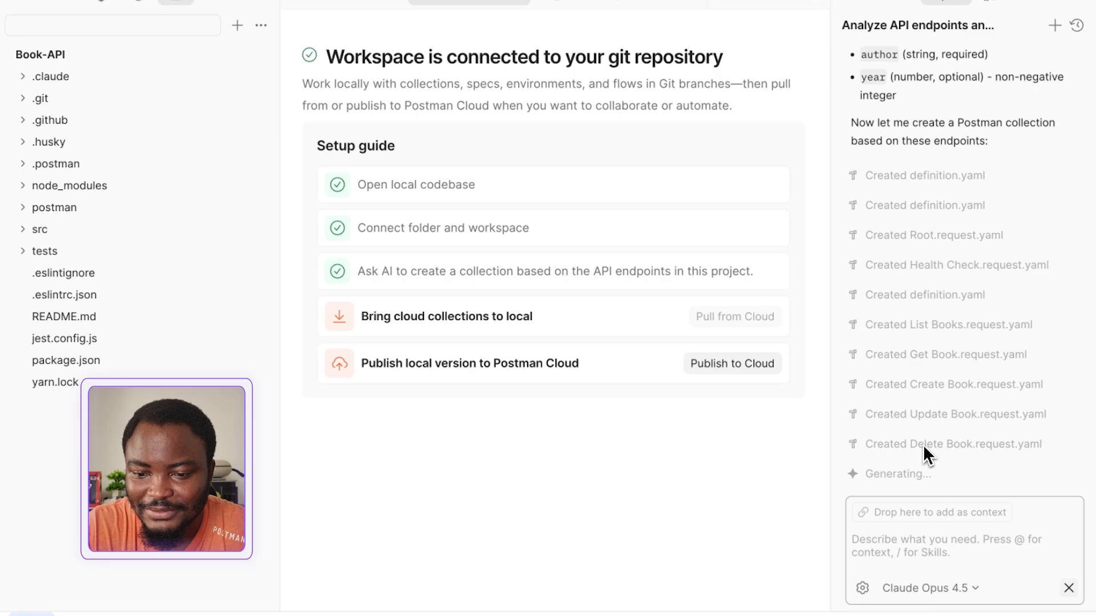
scroll(937, 246, "up", 6)
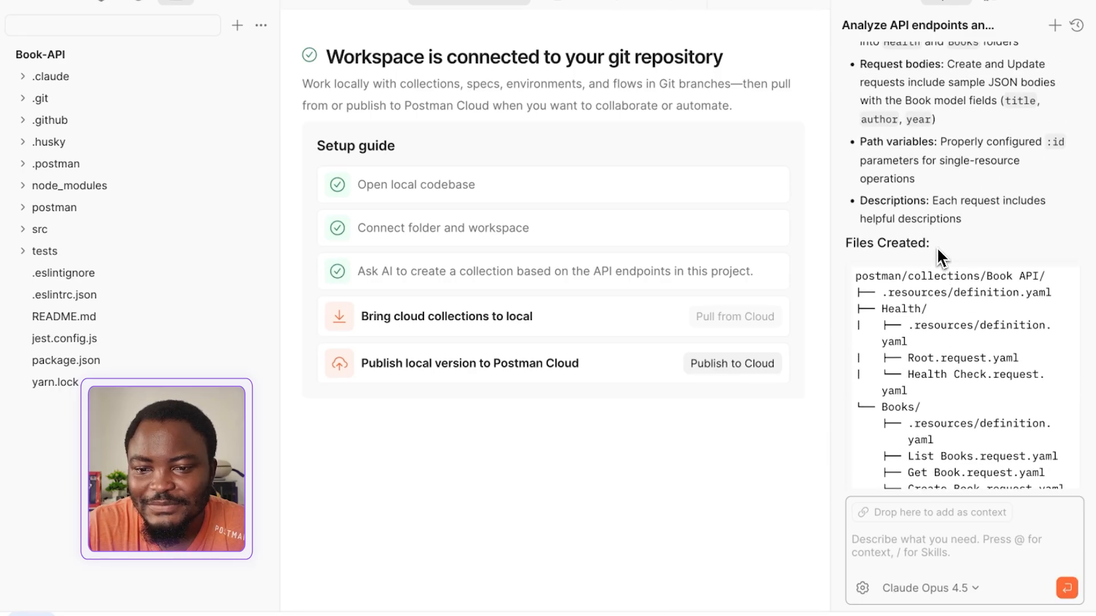
scroll(937, 247, "down", 6)
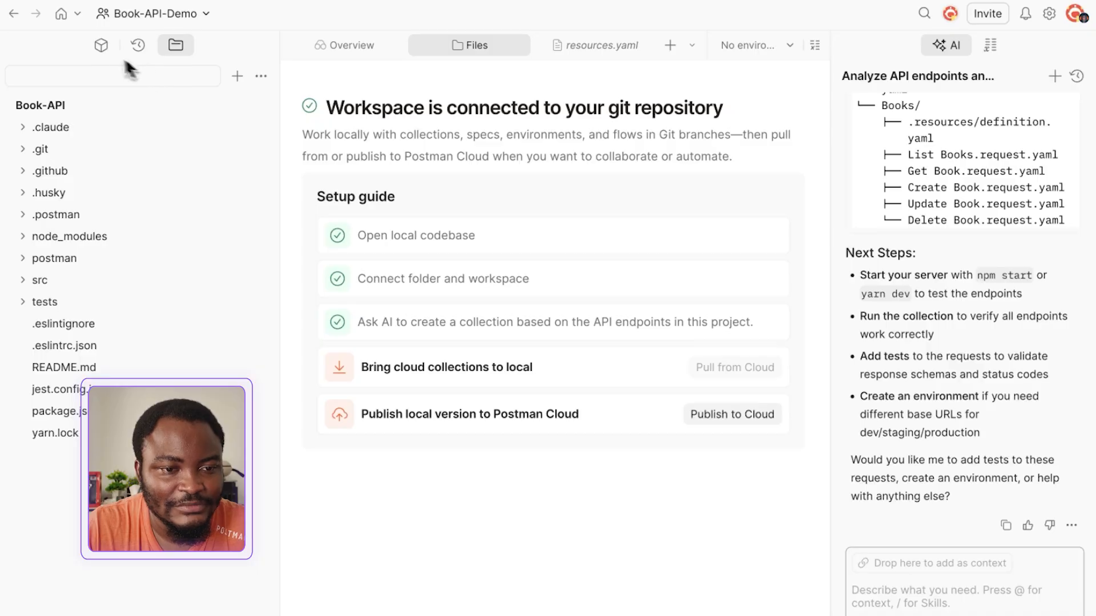
Examine the requests in the Health and Books folders of the generated Book API collection
left_click(102, 46)
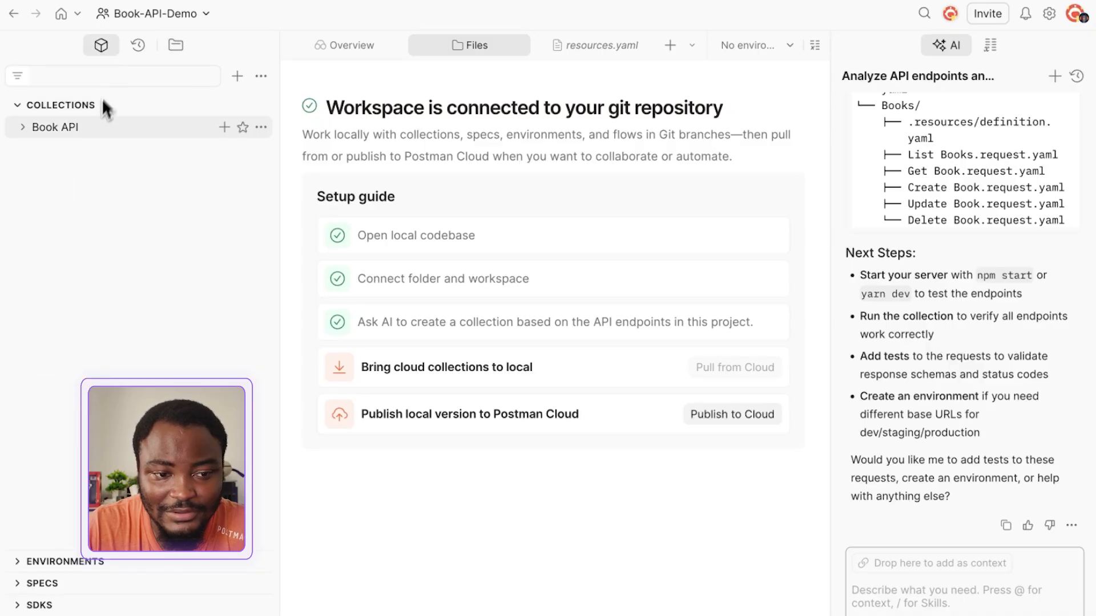
left_click(30, 133)
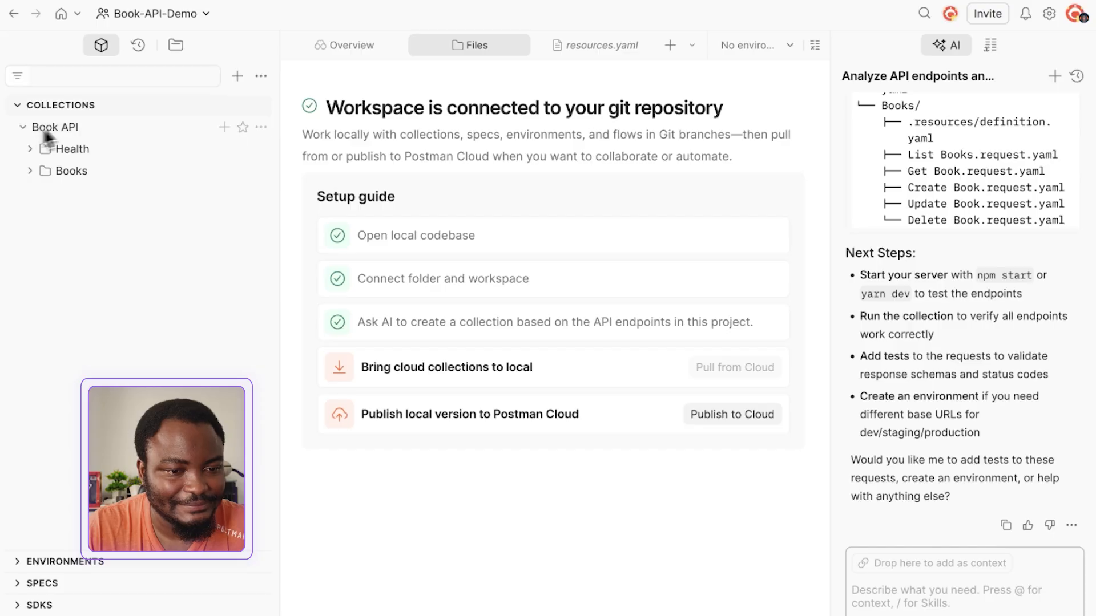
left_click(32, 154)
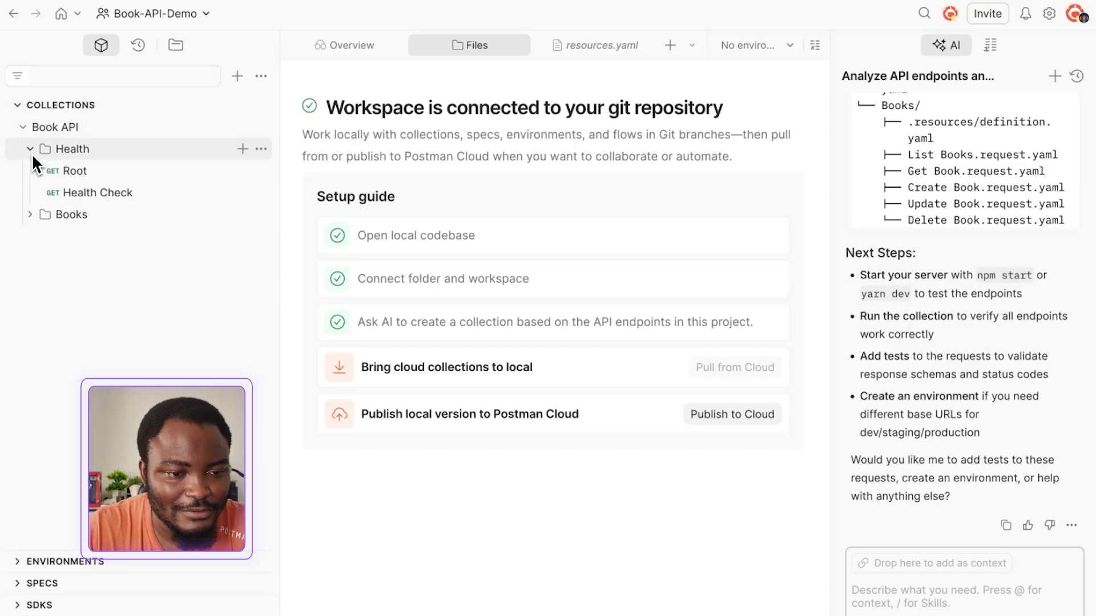
left_click(32, 154)
left_click(31, 173)
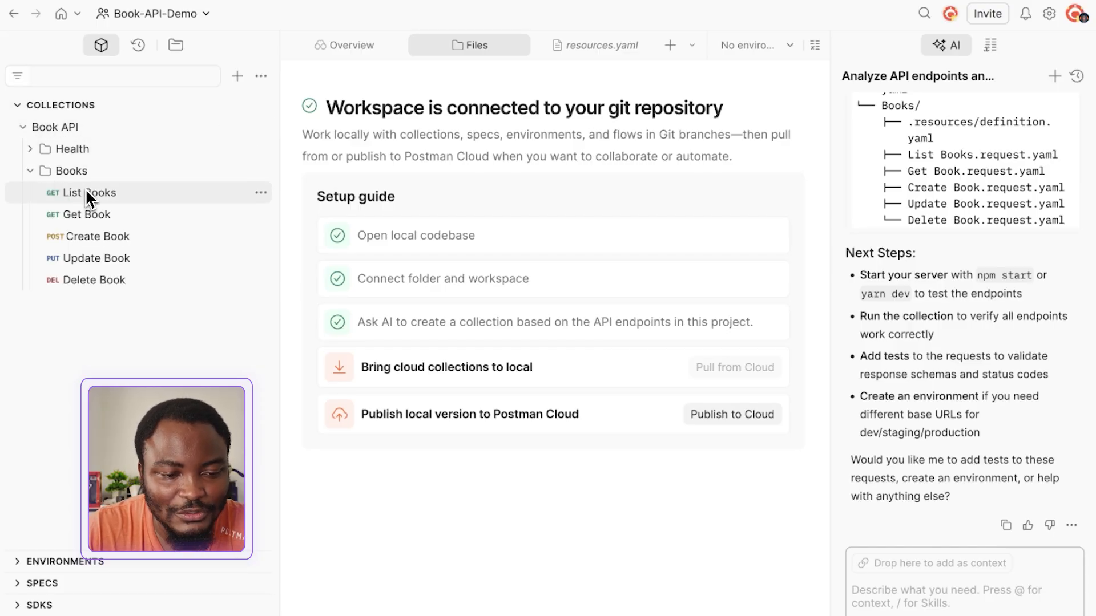
Inspect Create Book.request.yaml in the Books folder of the local postman/collections/Book API directory
left_click(180, 44)
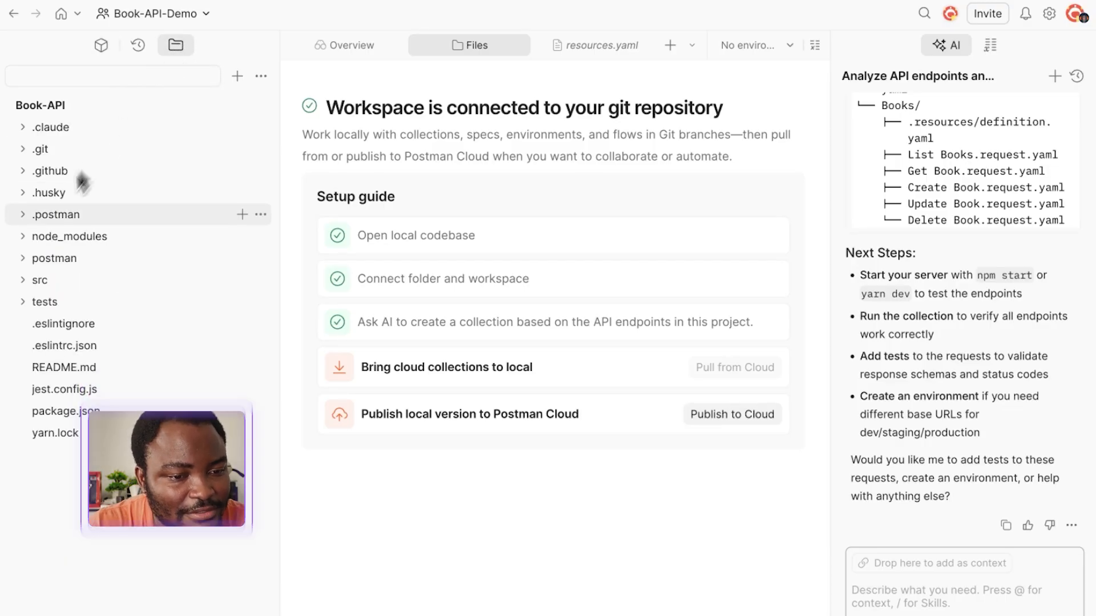
left_click(19, 261)
left_click(28, 281)
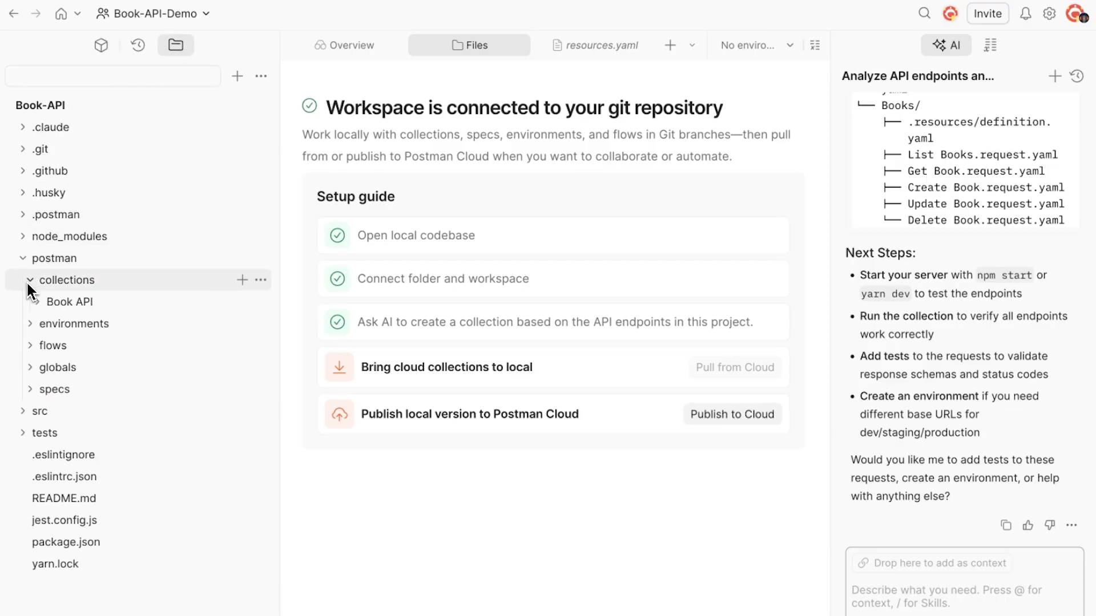
left_click(42, 303)
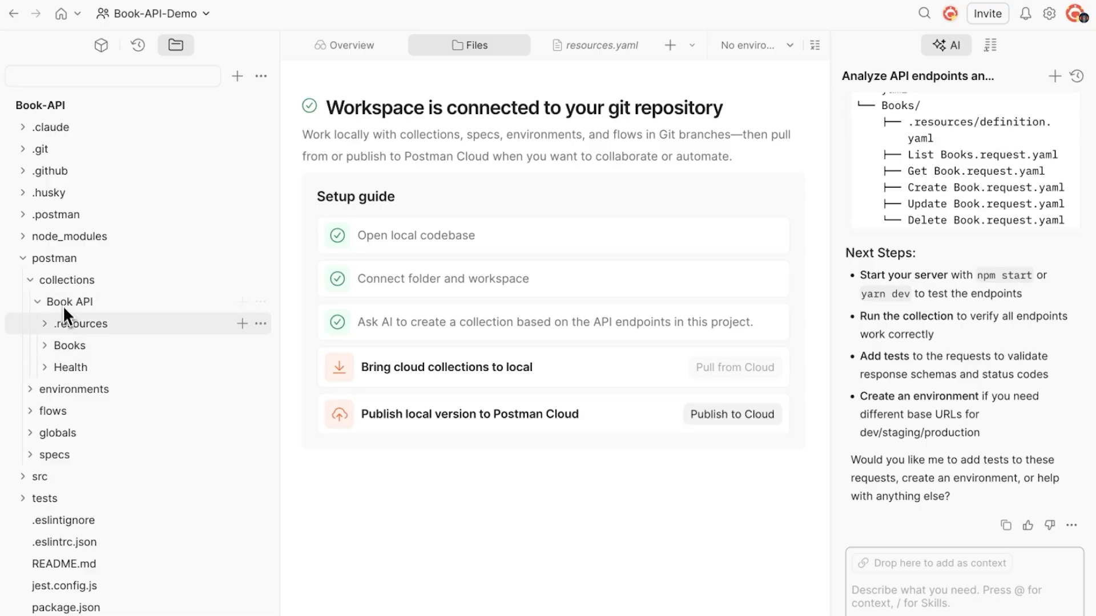
left_click(47, 347)
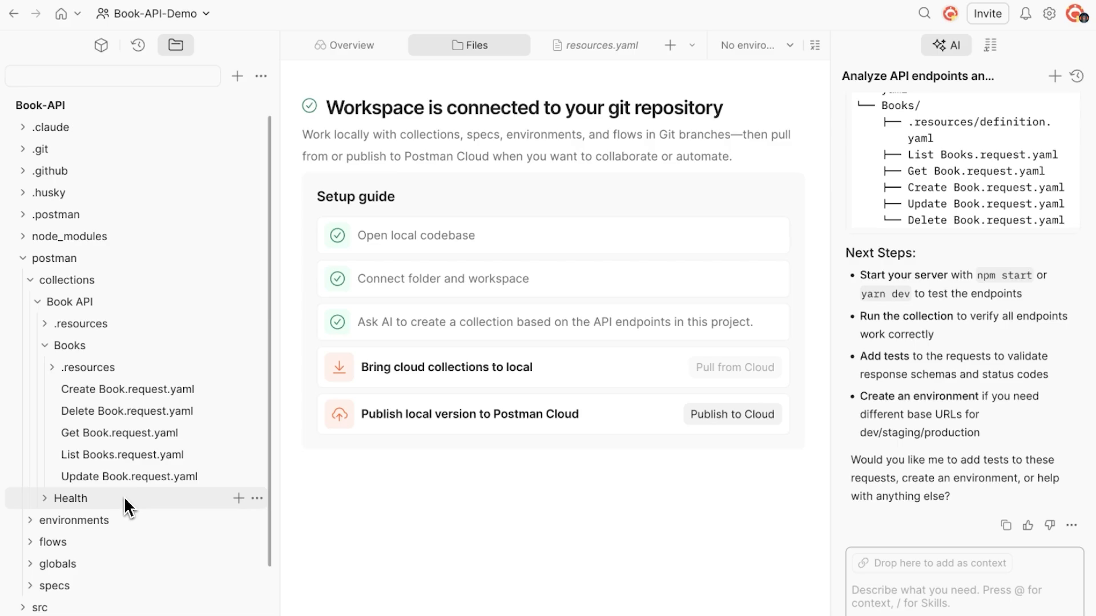
left_click(142, 390)
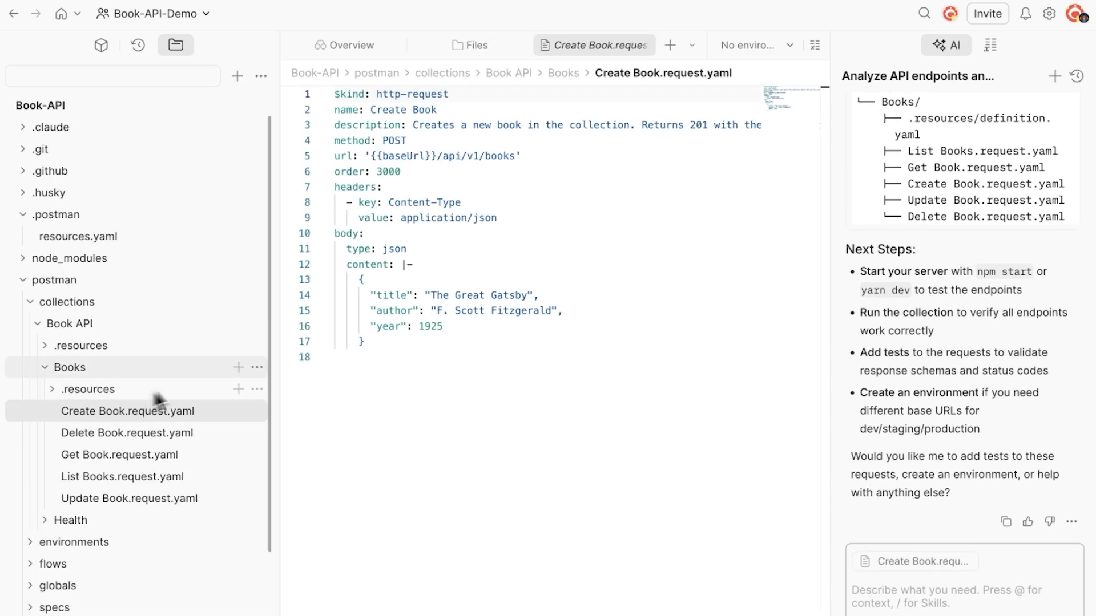
Send the Health Check GET request from the Book API collection and enlarge the response area
left_click(105, 54)
left_click(69, 154)
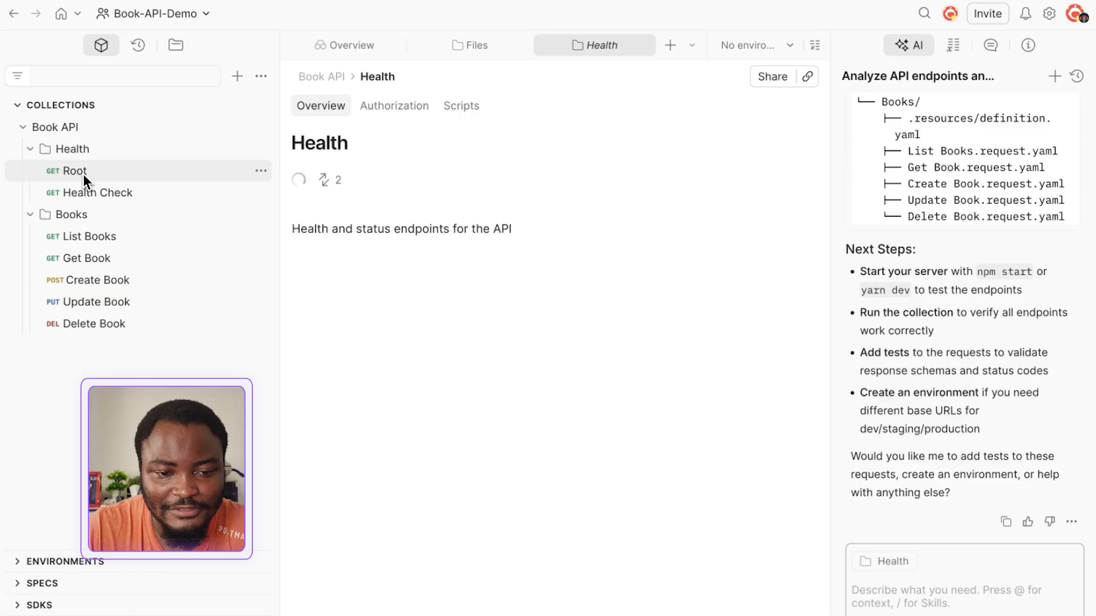
left_click(90, 175)
left_click(108, 191)
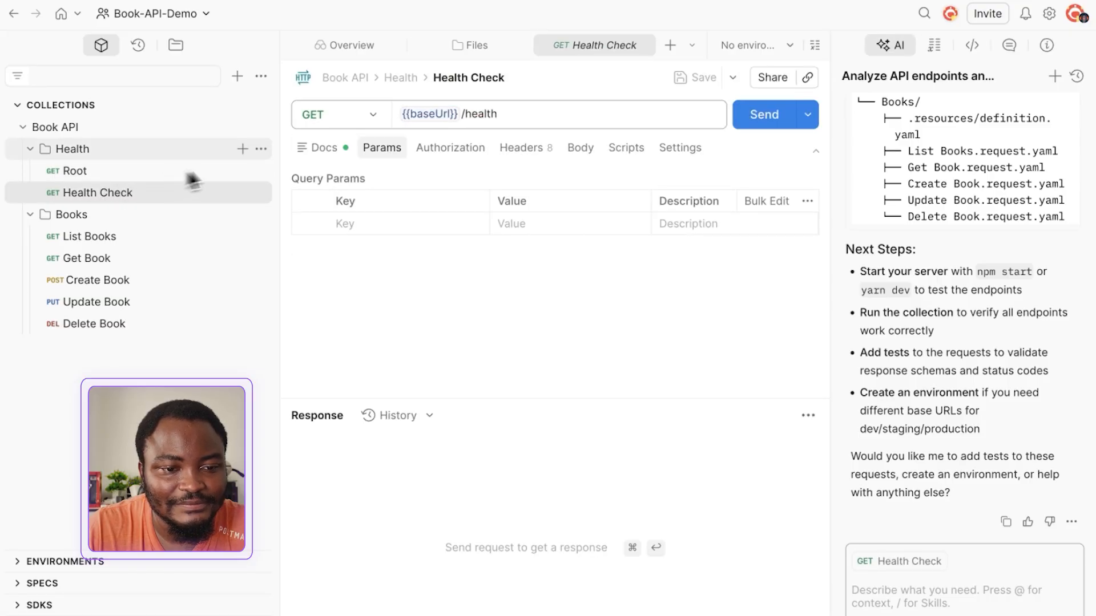
left_click(753, 126)
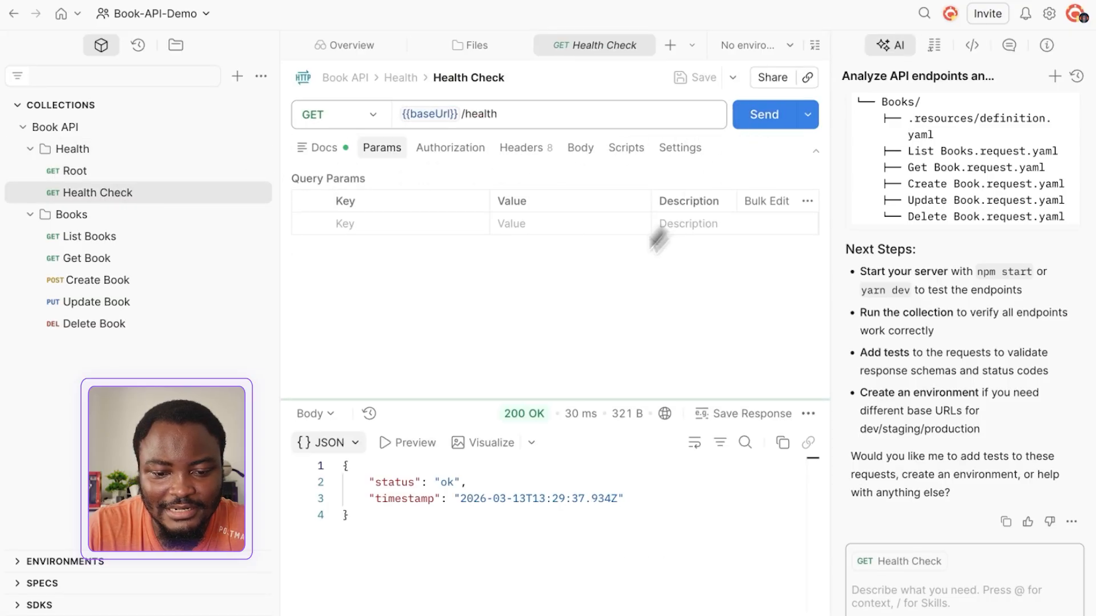
left_click_drag(537, 400, 531, 355)
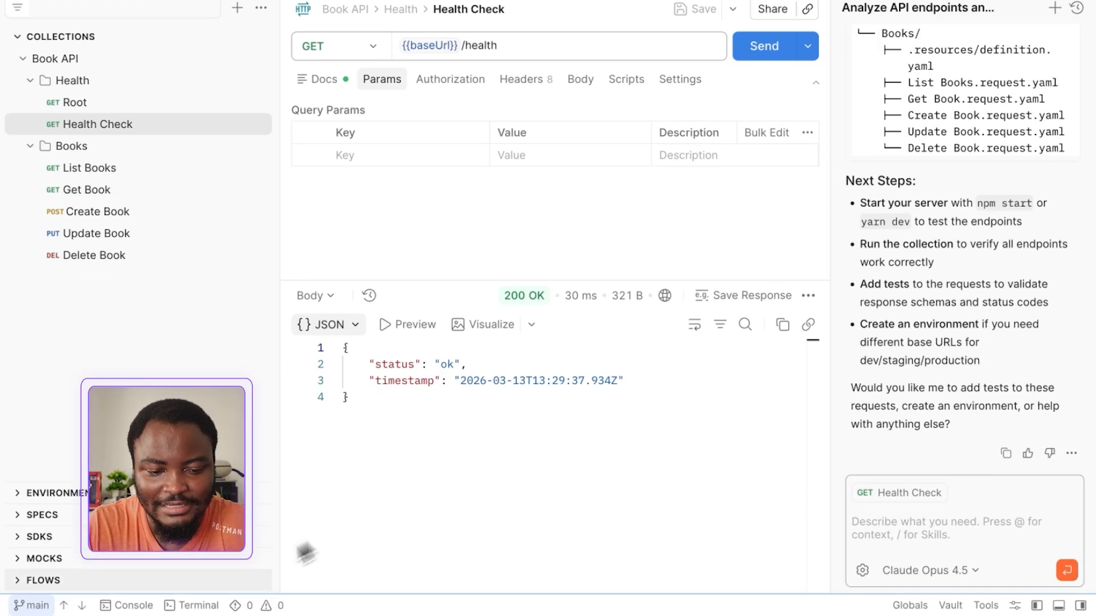
Create and switch to a new branch with "git checkout -b feat/new-route" in the built-in terminal, and shrink the terminal area slightly
left_click(207, 606)
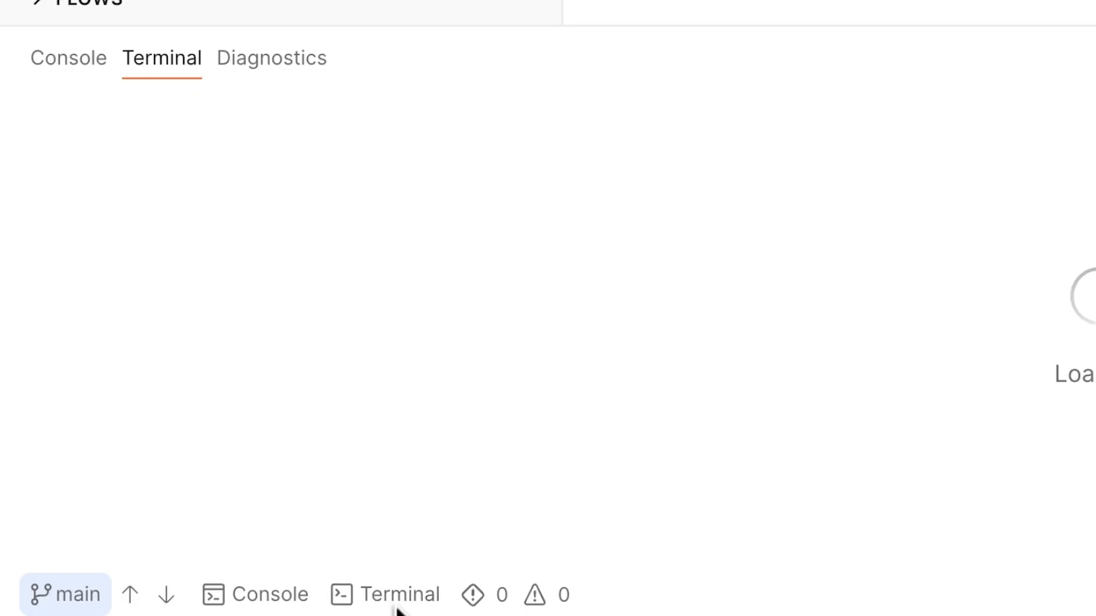
type("git che")
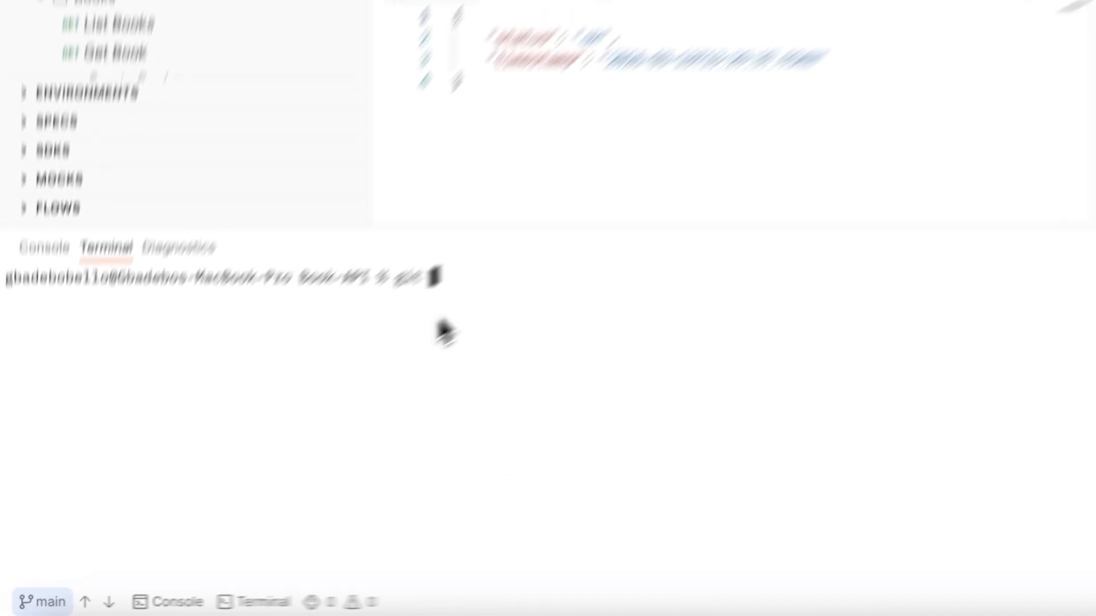
type("ck")
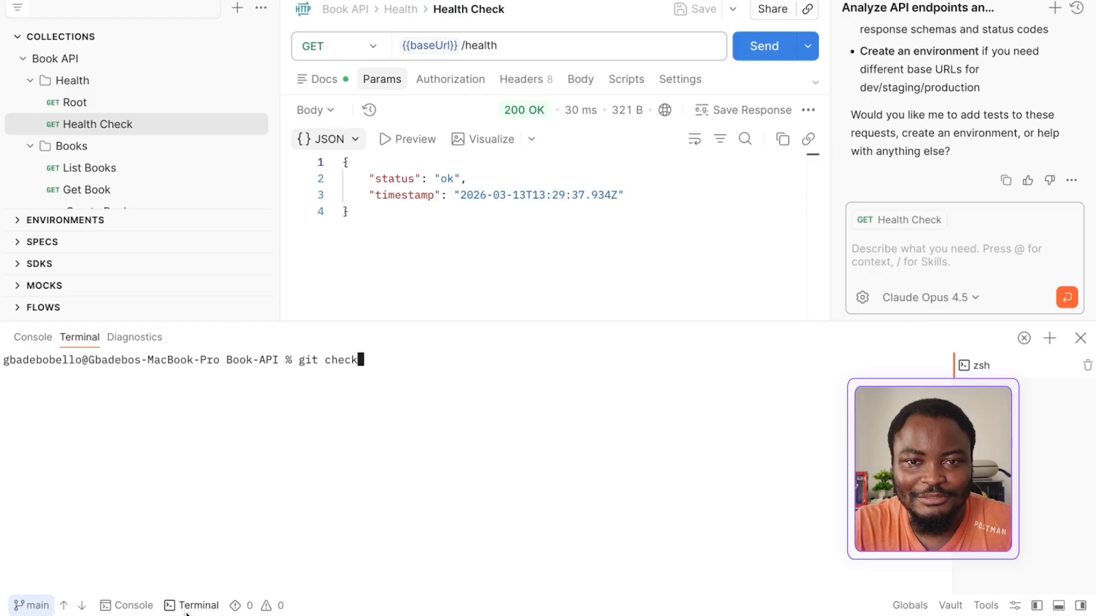
type("out -b feat")
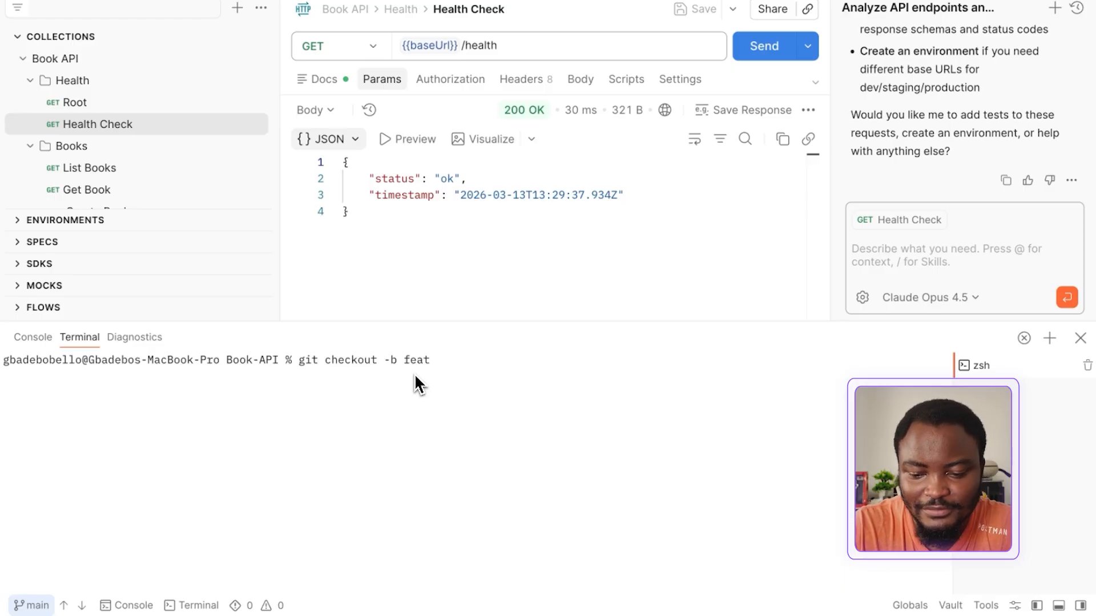
type("/new0")
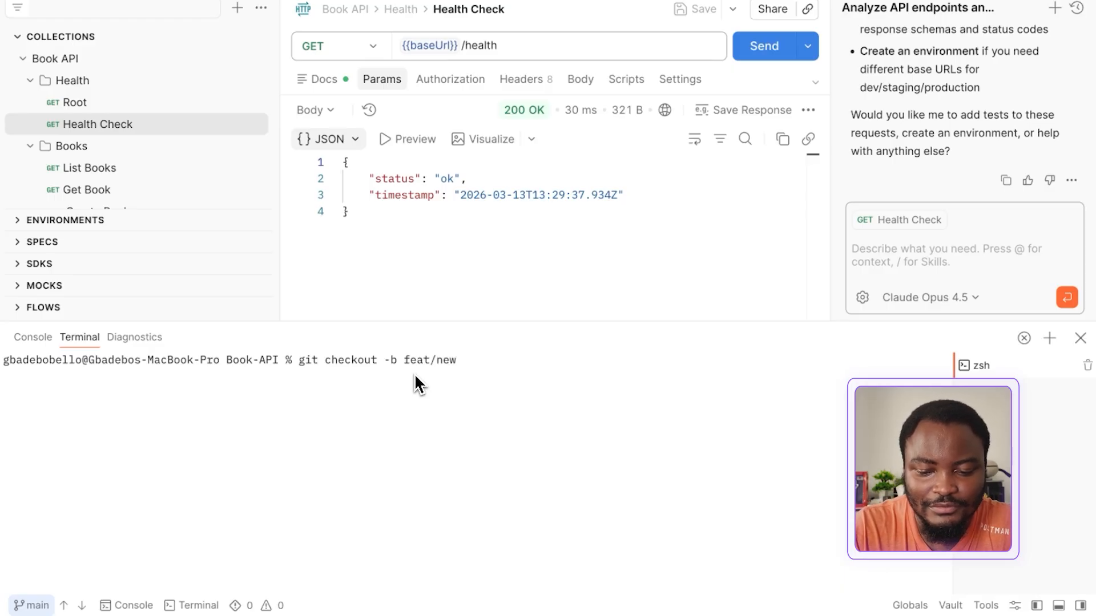
key("BackSpace")
type("-rotu")
key("BackSpace")
key("BackSpace")
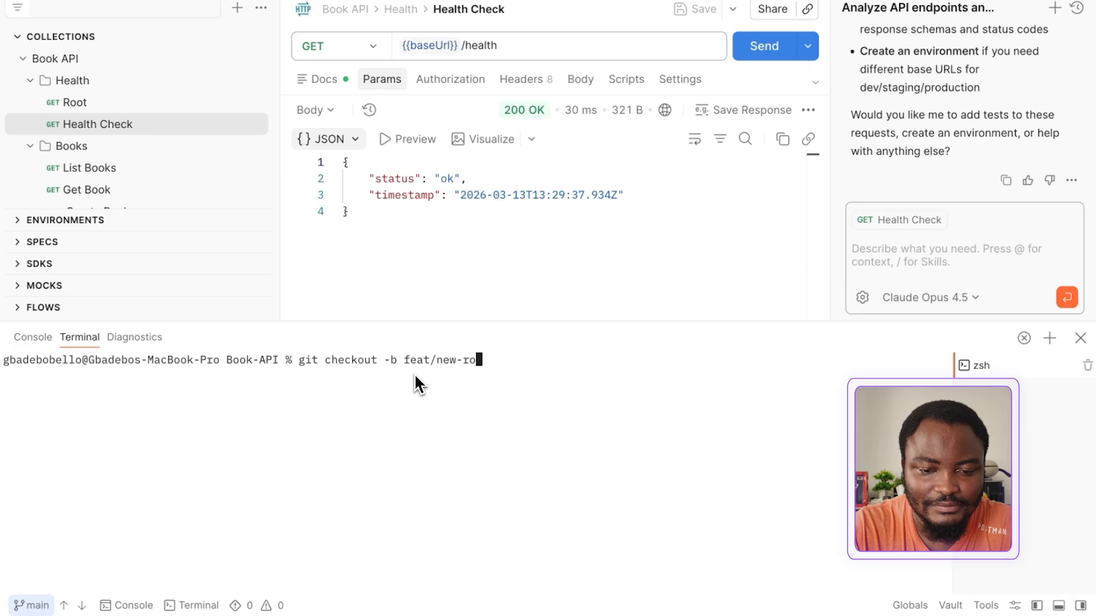
type("ute")
key("Return")
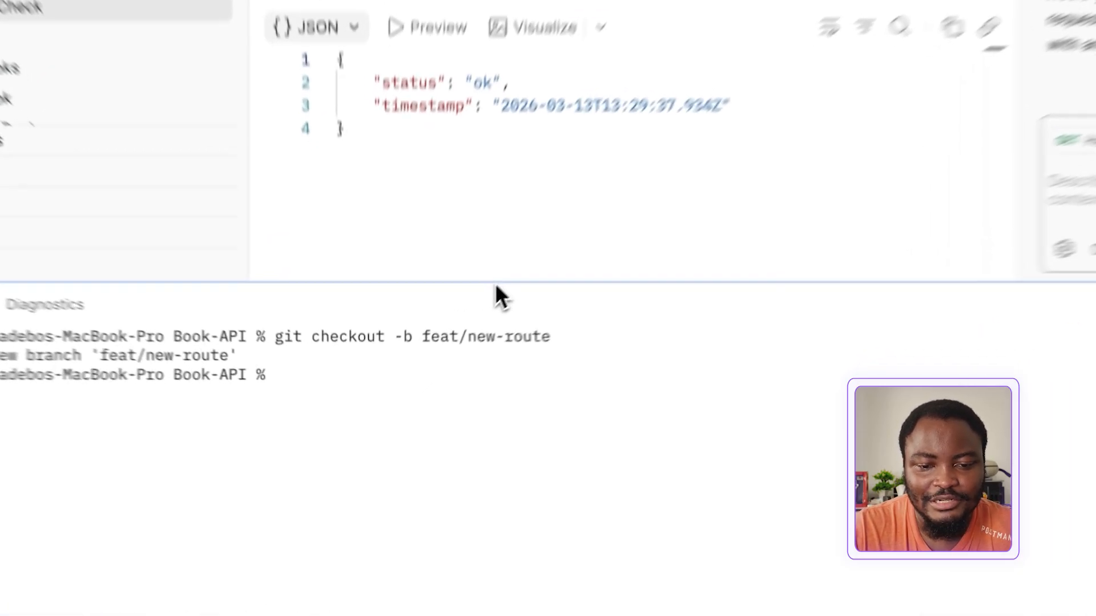
left_click_drag(495, 283, 489, 334)
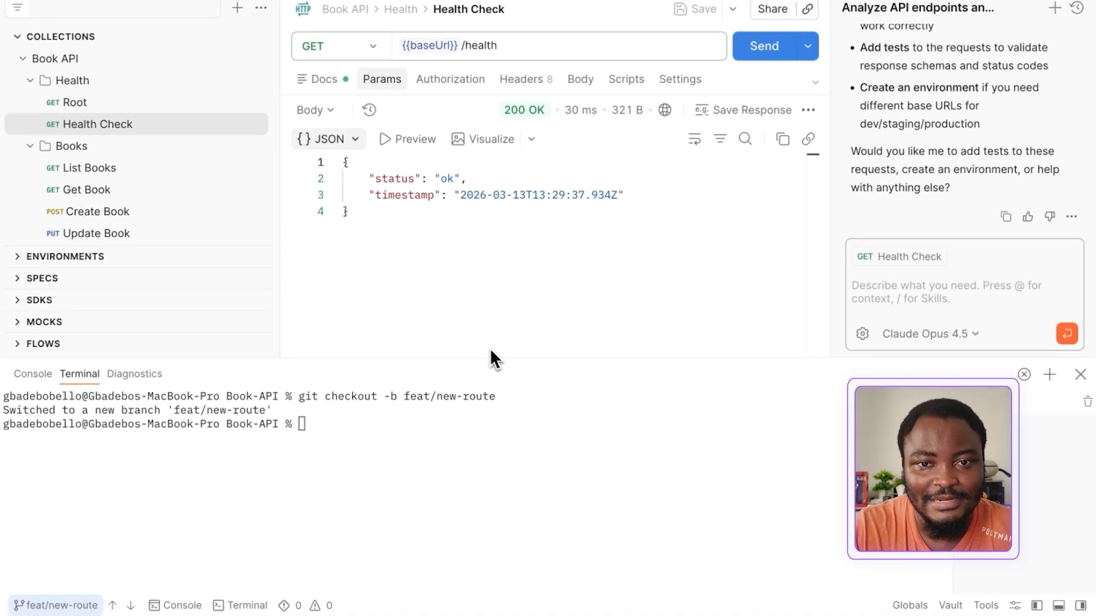
From the Create Book request, ask AI to add a publisher option to the code base and collection, plus some basic collection tests
left_click(97, 211)
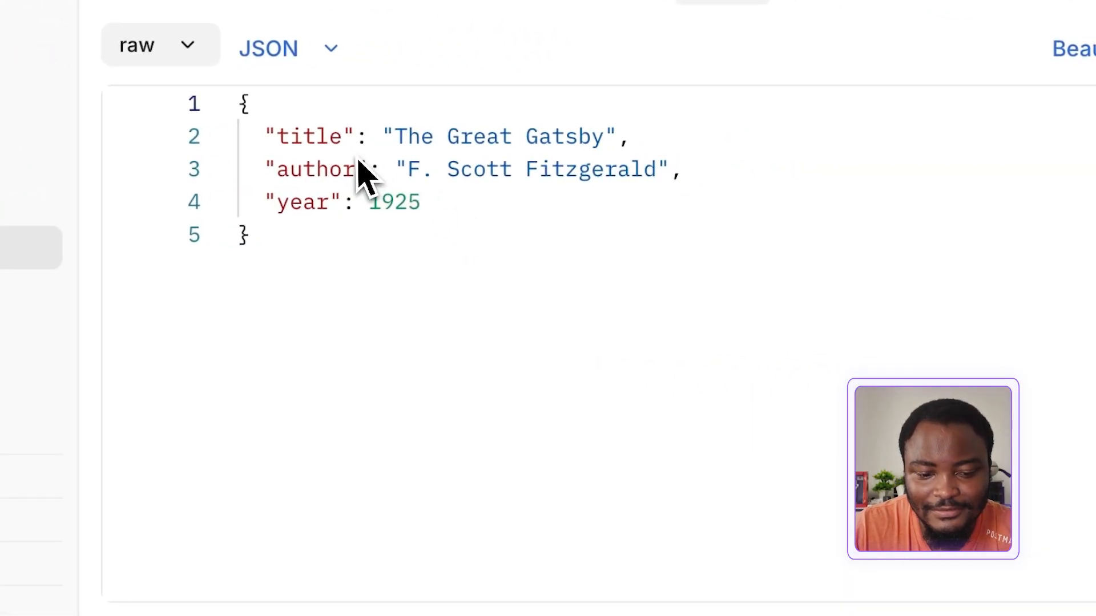
double_click(455, 209)
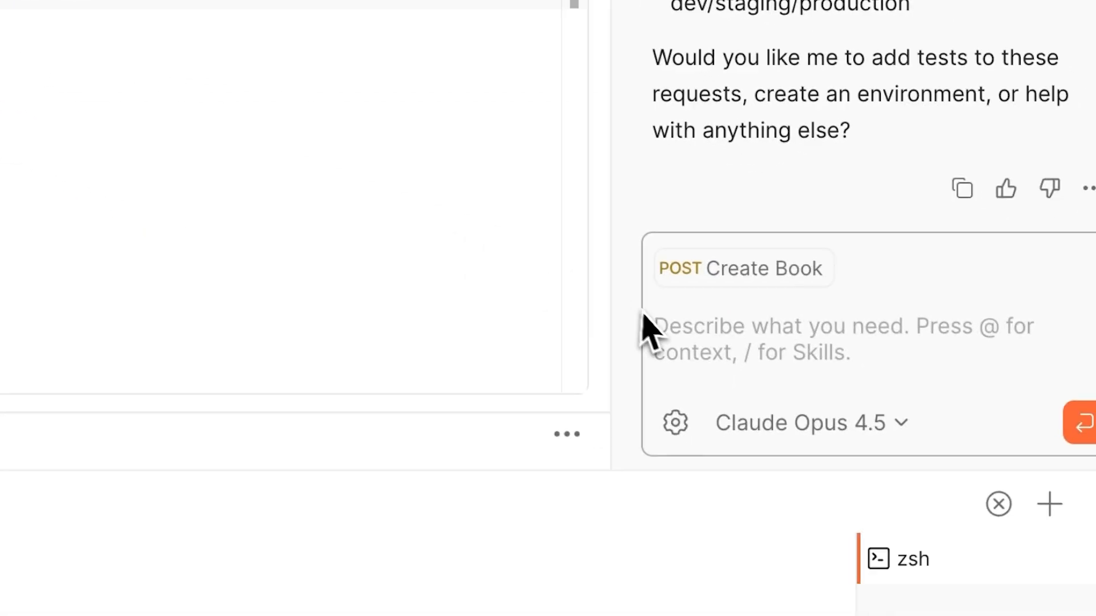
left_click(716, 366)
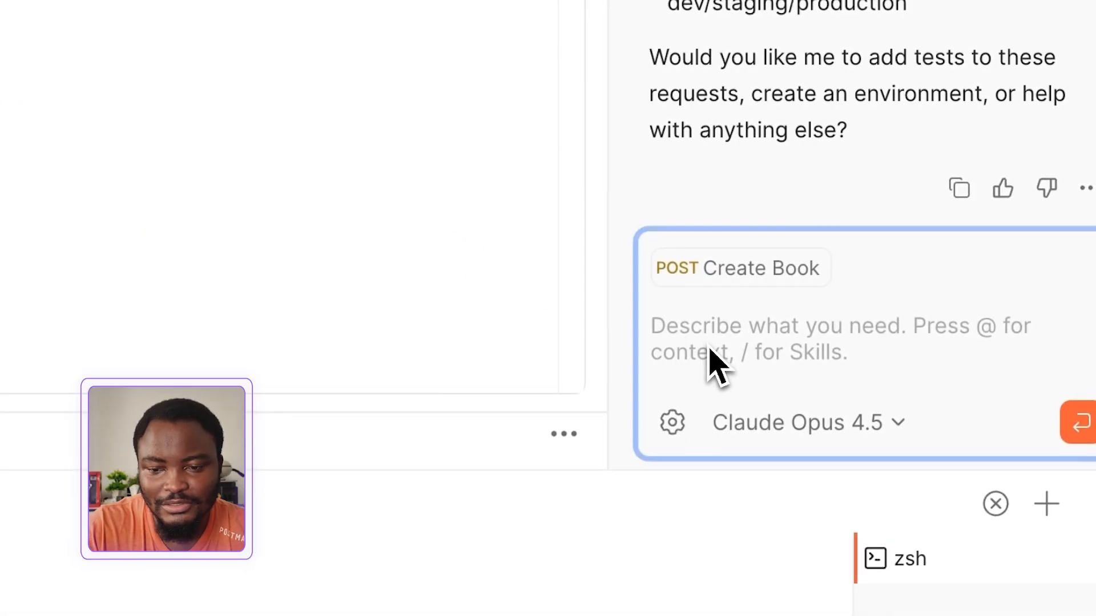
type("When creating a book, include an option to add a publisher in my code base, and modify the collection to include this option. Add some basic tests to my collection as well.")
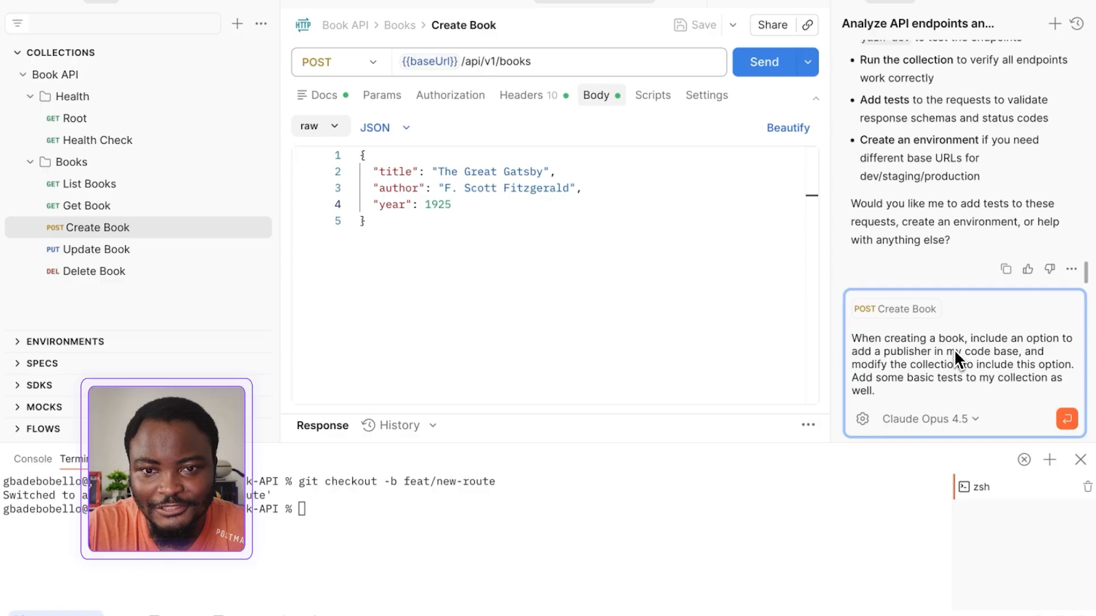
left_click(1066, 418)
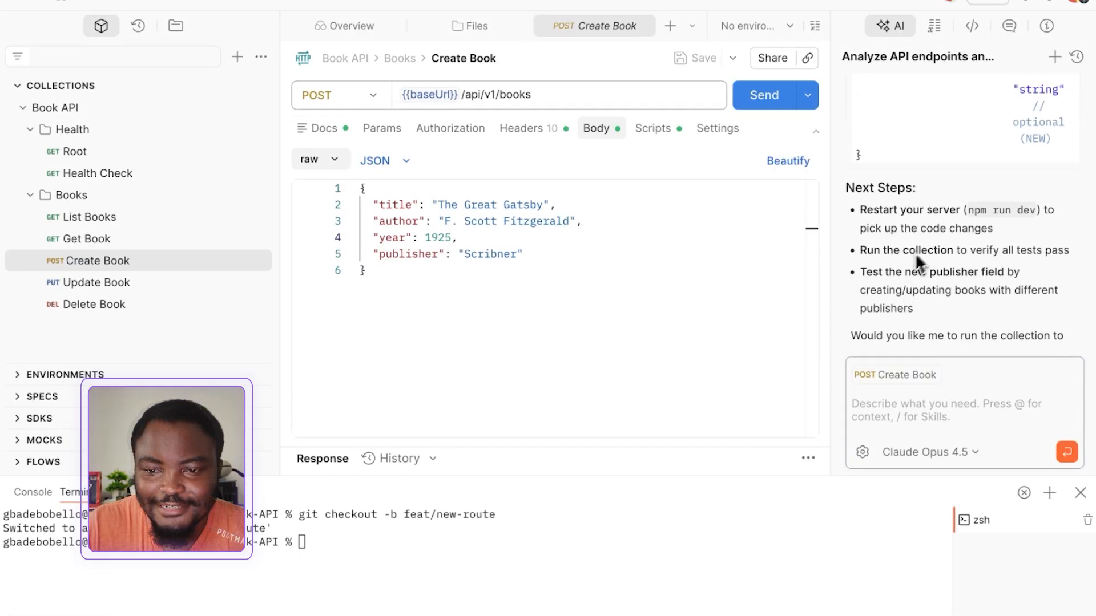
Review the AI's summary of its code and collection changes for the publisher field
scroll(927, 243, "up", 15)
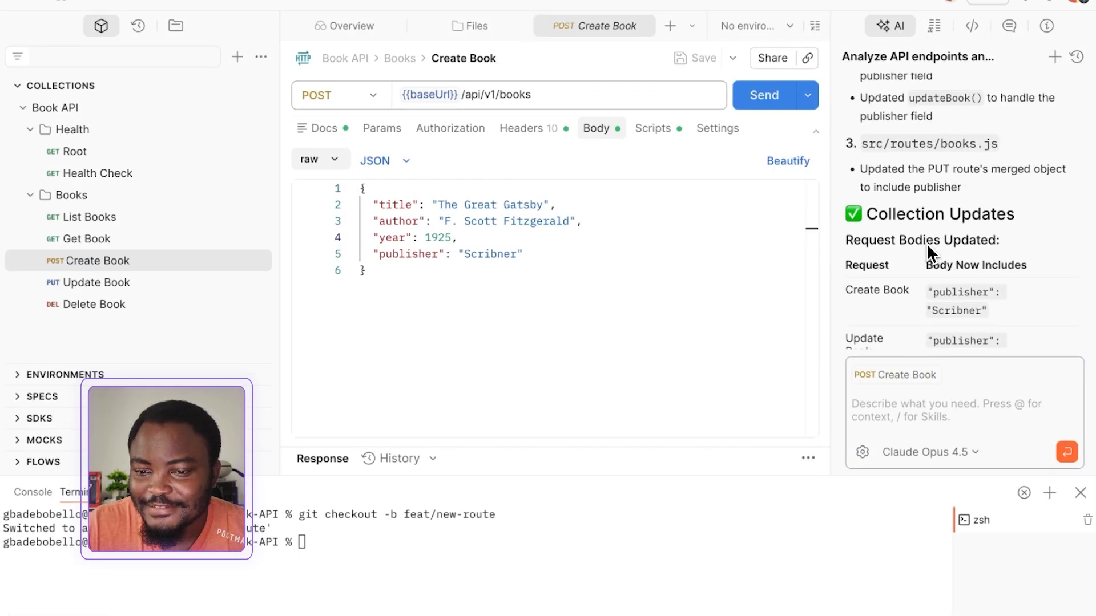
scroll(926, 243, "up", 10)
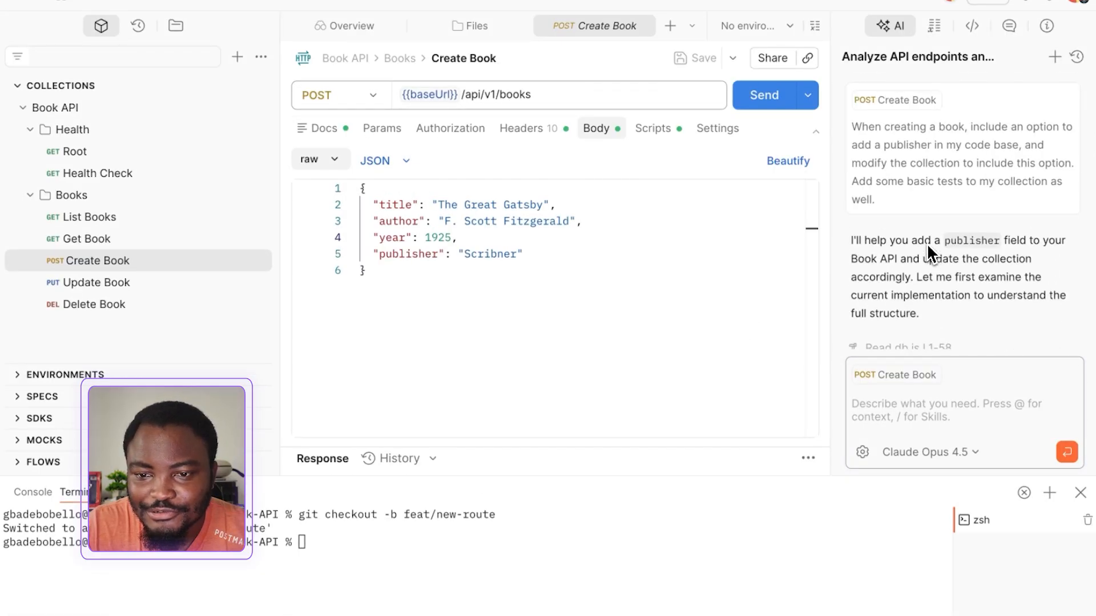
scroll(927, 243, "down", 20)
scroll(927, 243, "up", 5)
scroll(926, 243, "up", 2)
scroll(927, 244, "down", 10)
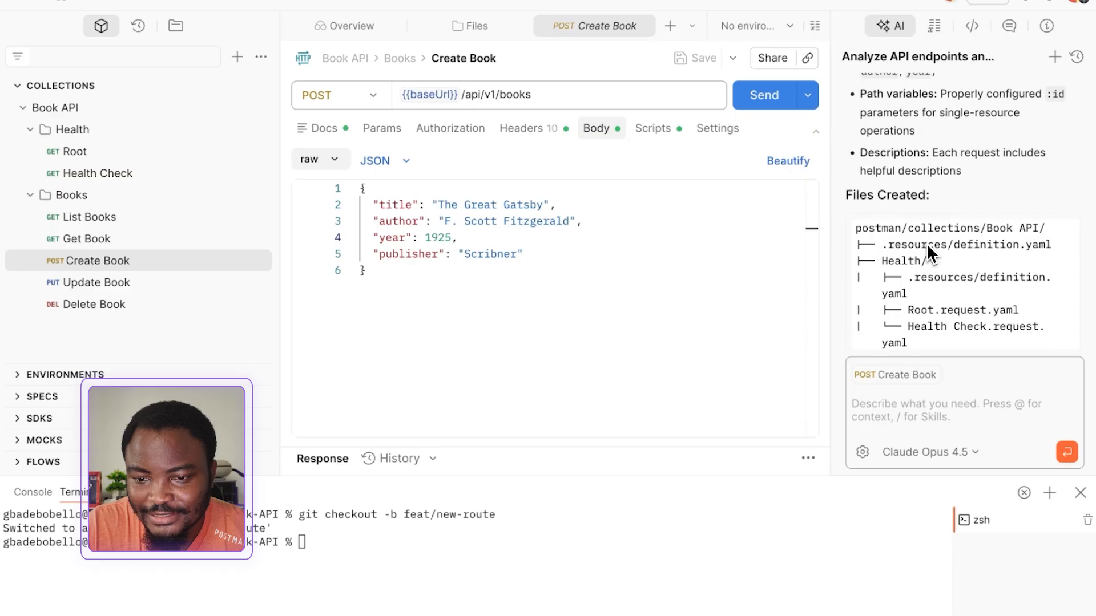
Examine the AI's log of edited source and request files, plus its table of tests for each request and the book model
scroll(927, 243, "down", 5)
scroll(927, 243, "up", 2)
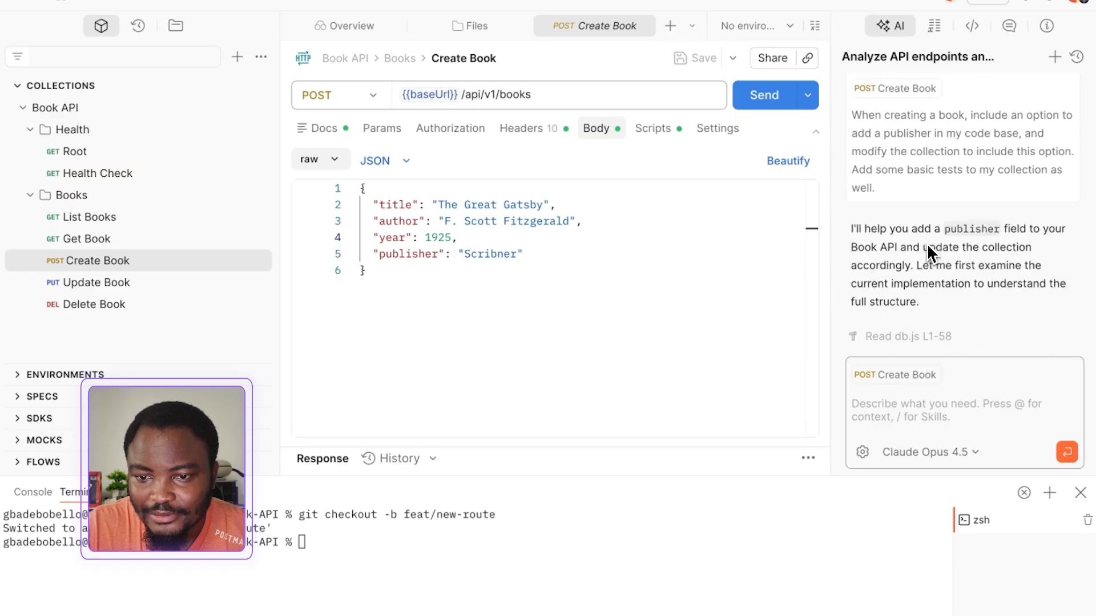
scroll(927, 244, "down", 6)
scroll(927, 243, "down", 6)
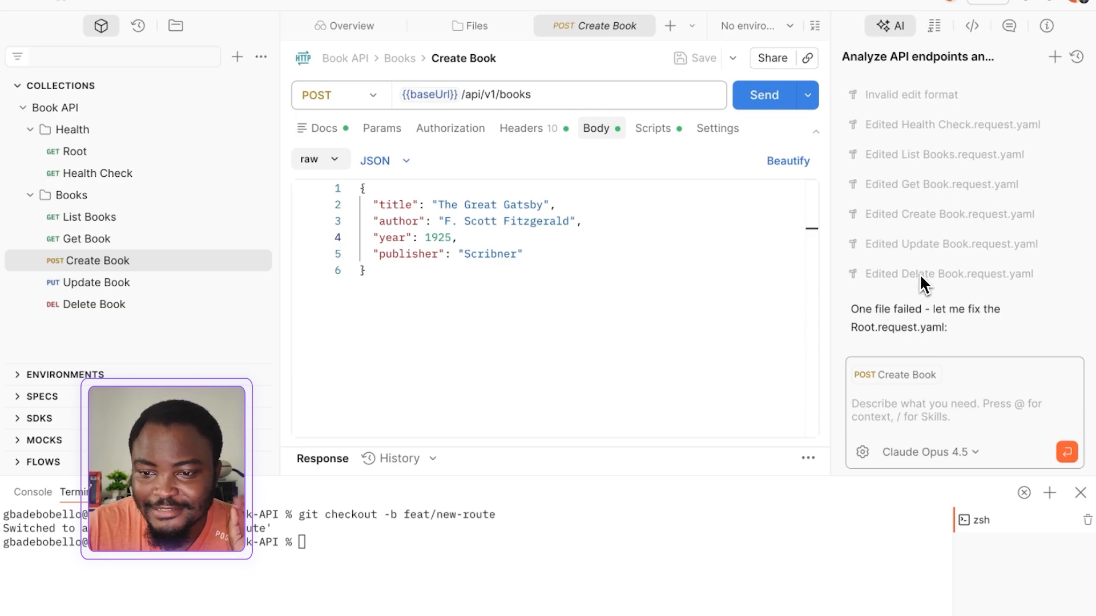
scroll(920, 272, "up", 5)
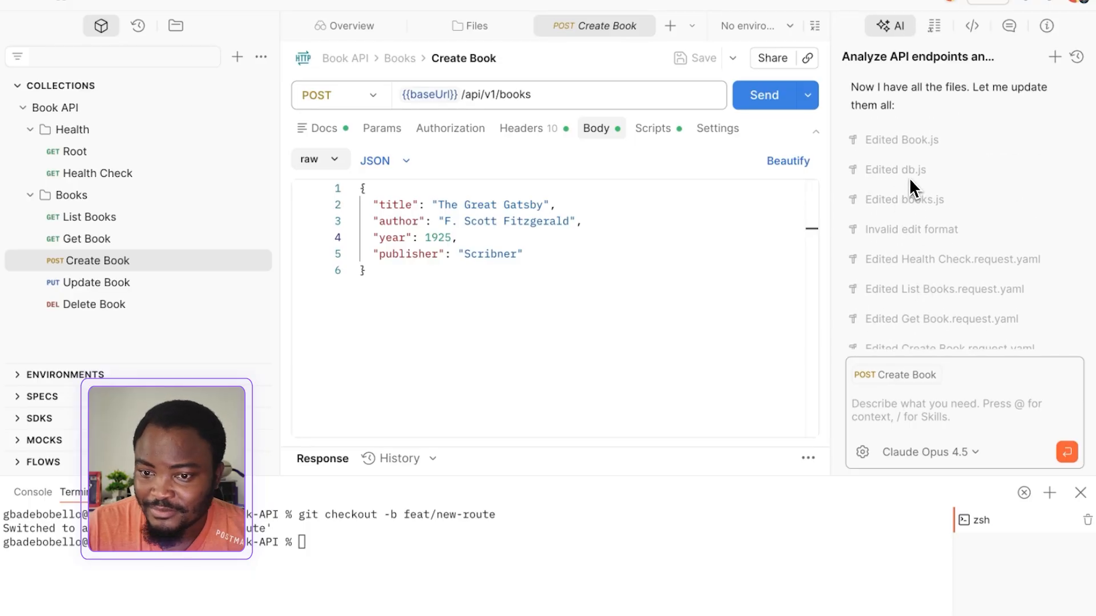
scroll(912, 188, "down", 1)
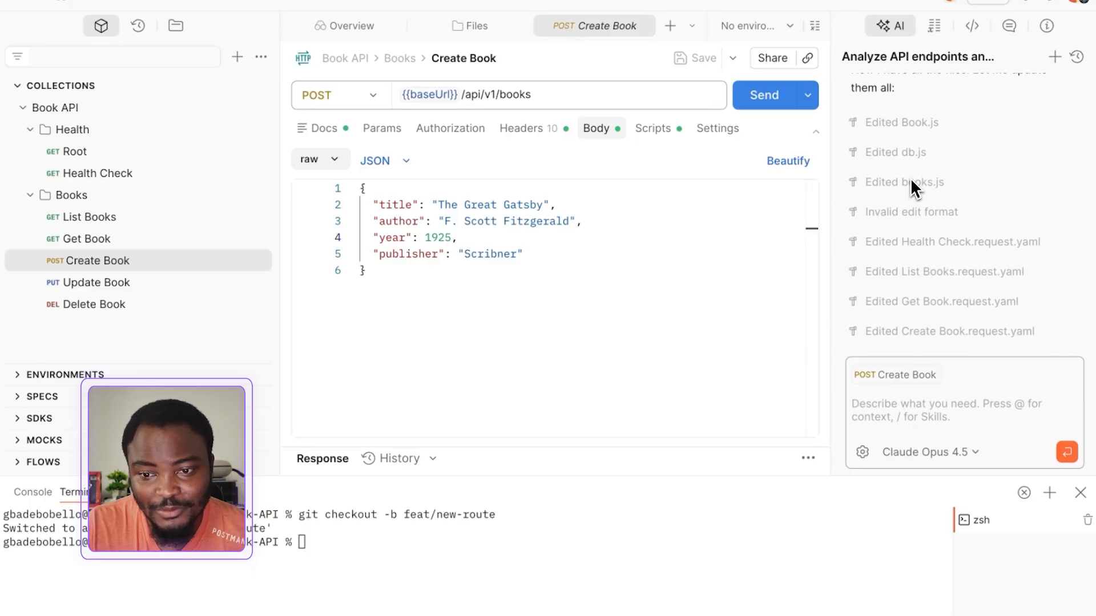
scroll(910, 177, "down", 5)
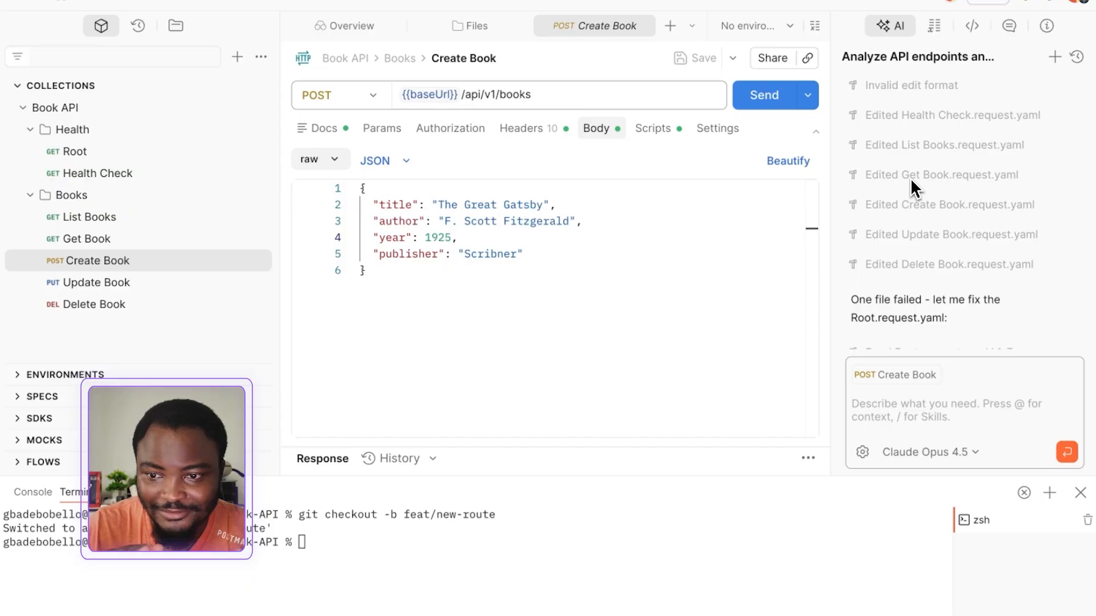
scroll(910, 177, "down", 8)
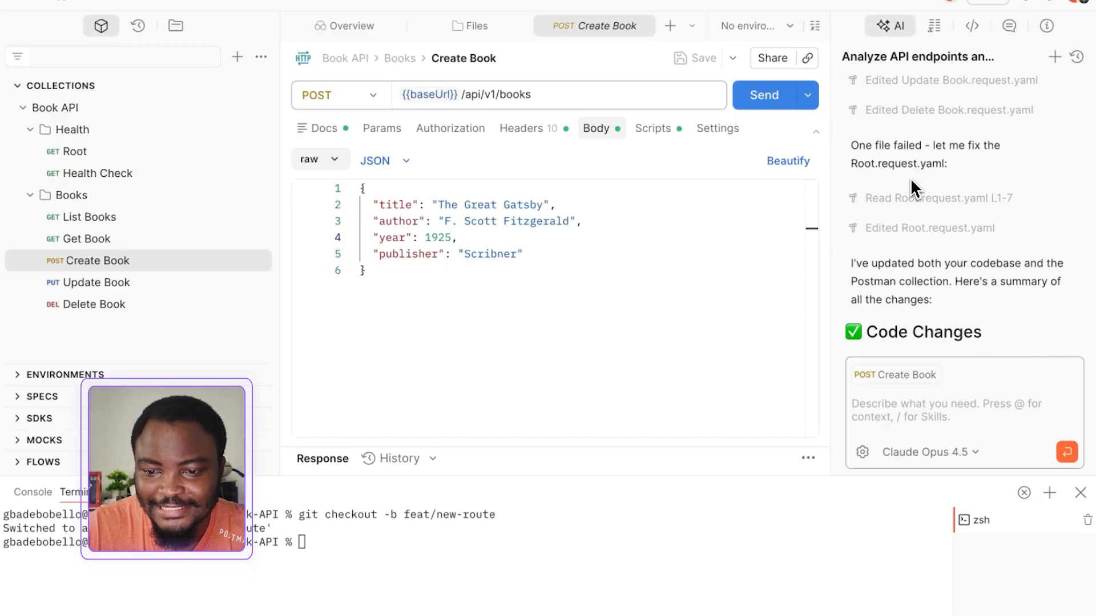
scroll(909, 177, "down", 12)
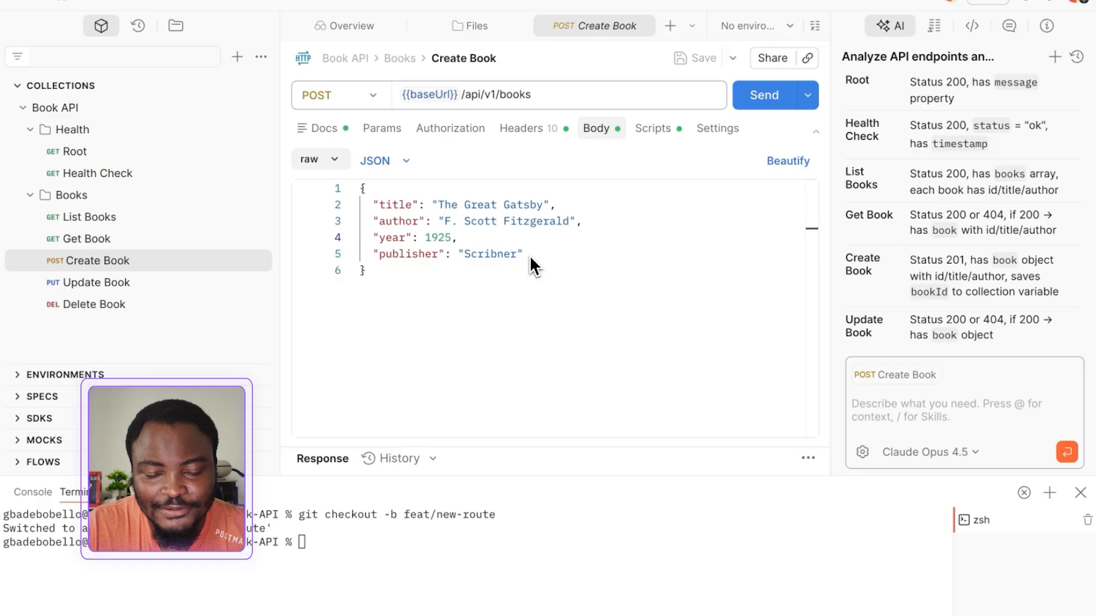
scroll(913, 328, "down", 10)
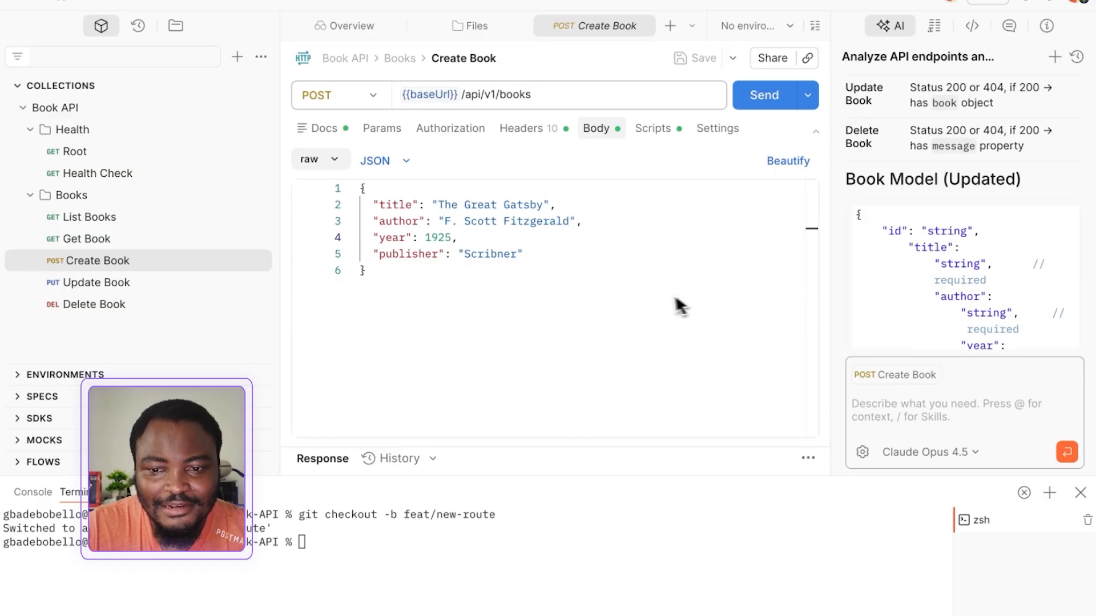
Send the Create Book POST request with the publisher in its body, and switch from the feat/new-route branch to Postman Cloud
left_click(755, 104)
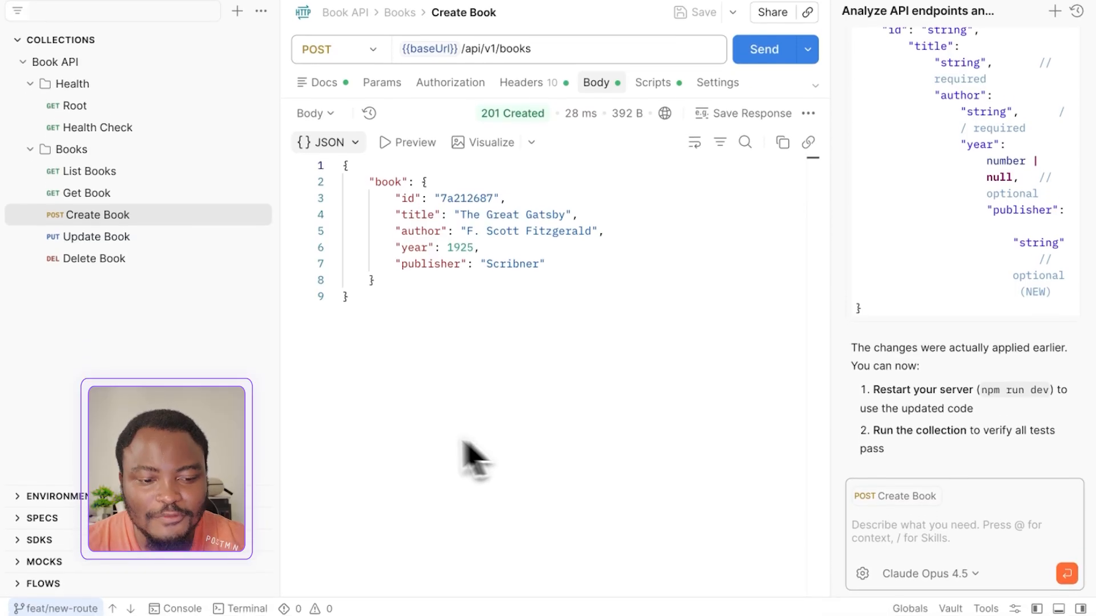
left_click(41, 605)
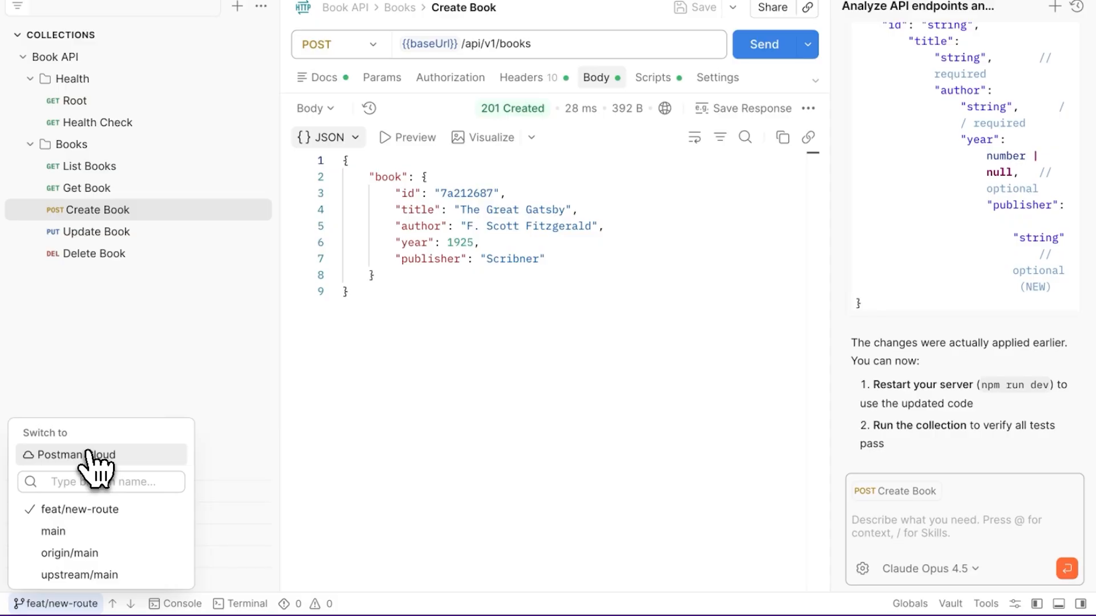
left_click(90, 454)
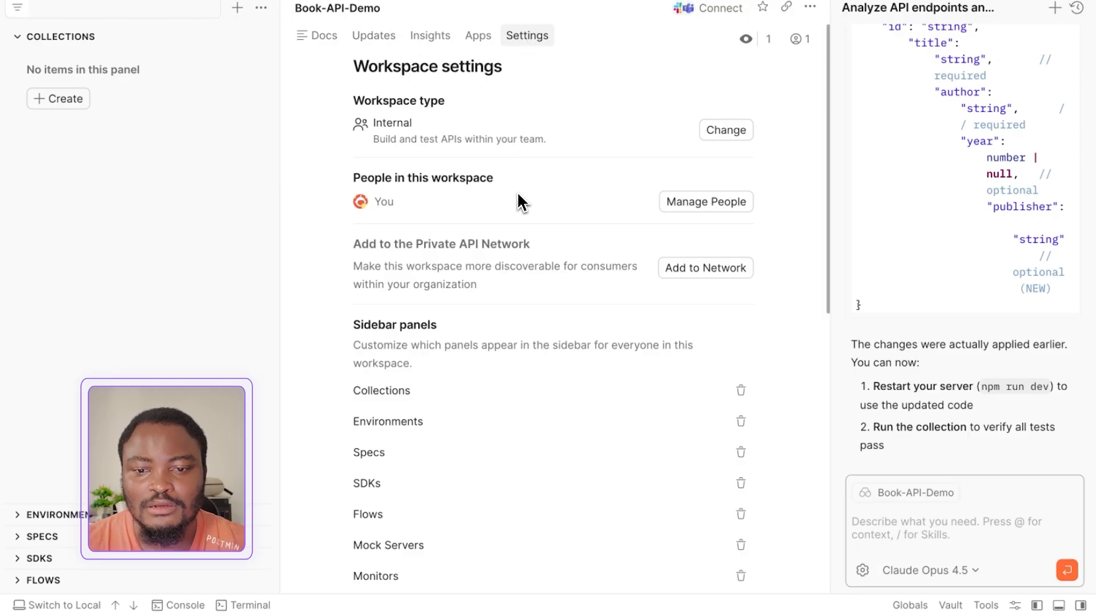
View the workspace type options for Book-API-Demo, and look up a team member's name in the workspace invitation without sending it
left_click(717, 135)
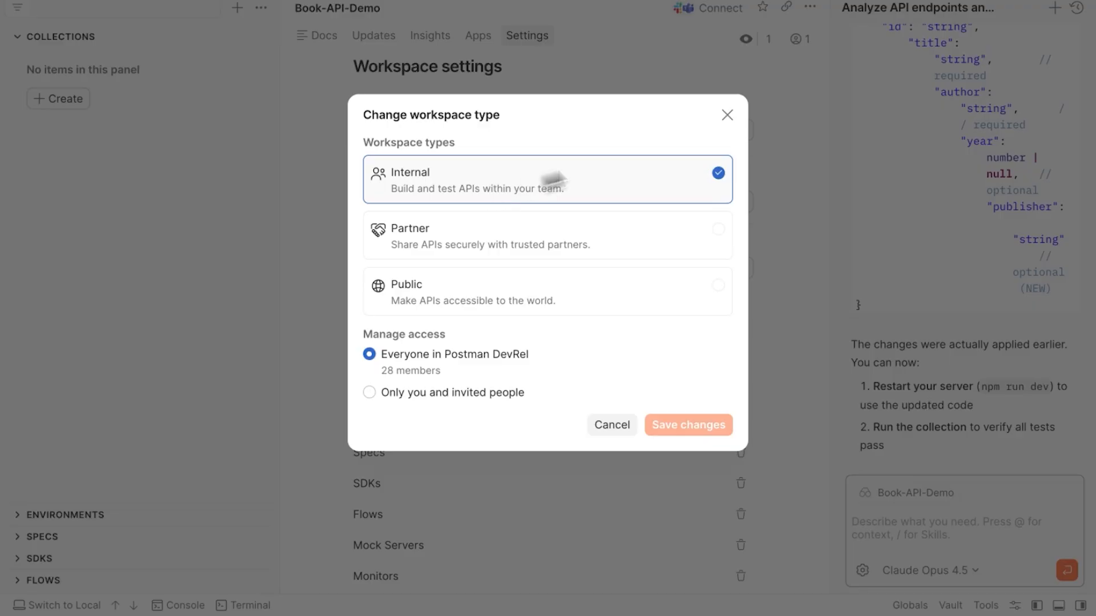
left_click(727, 114)
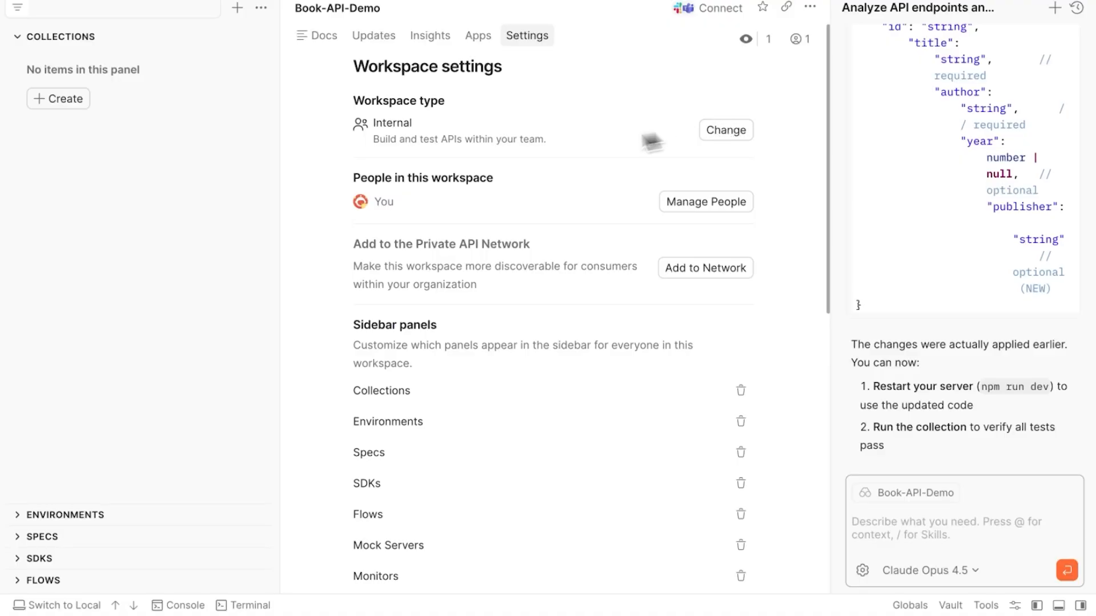
left_click(670, 204)
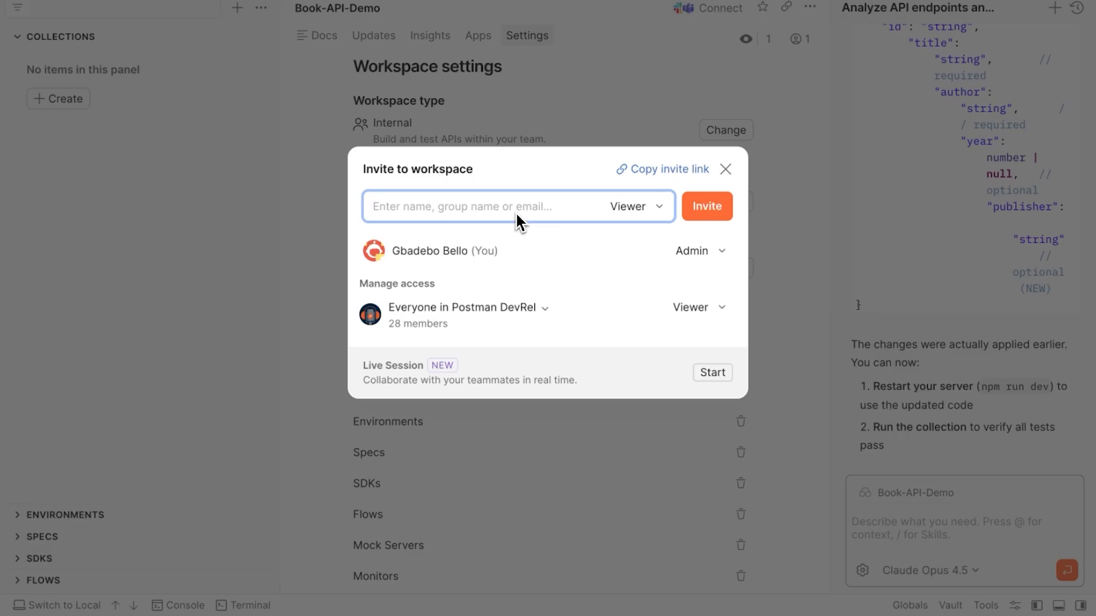
type("dann")
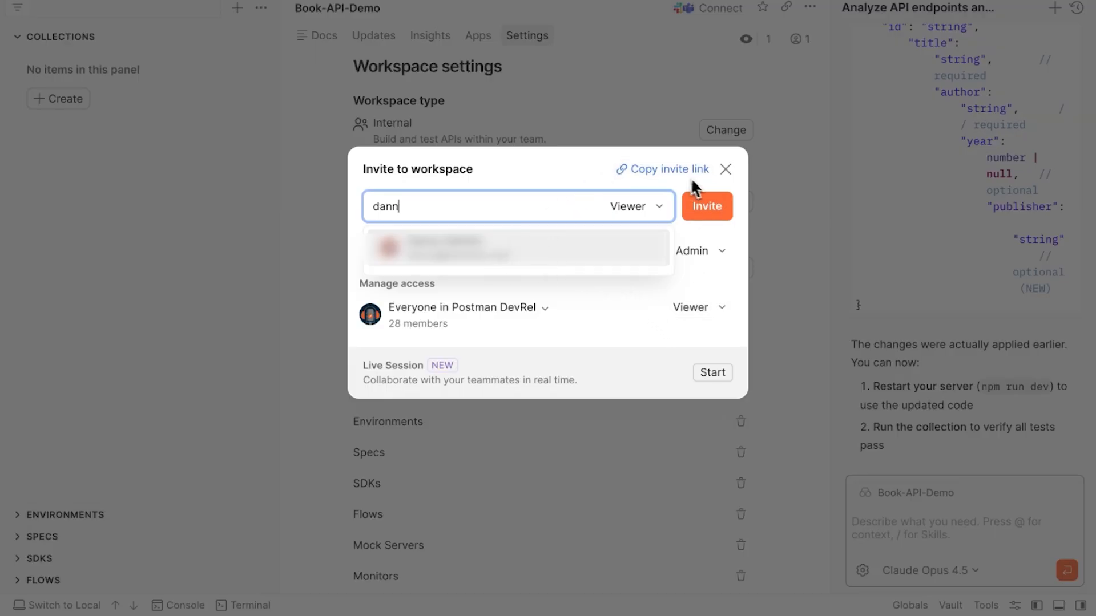
left_click(726, 169)
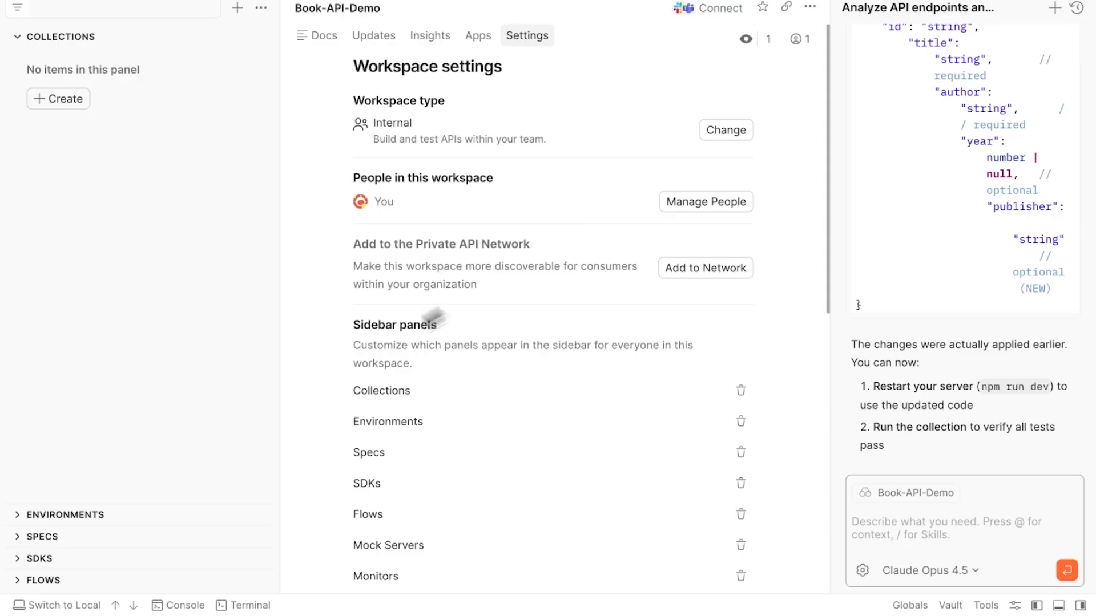
Switch back to the local project and display the options for pulling from and pushing to Postman Cloud
left_click(67, 603)
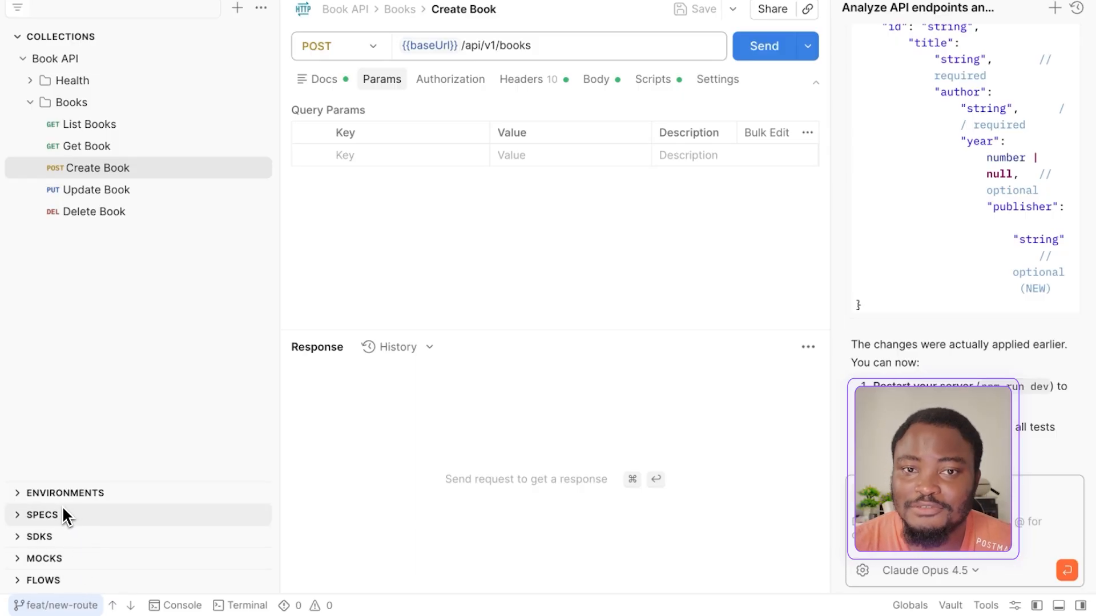
left_click(260, 8)
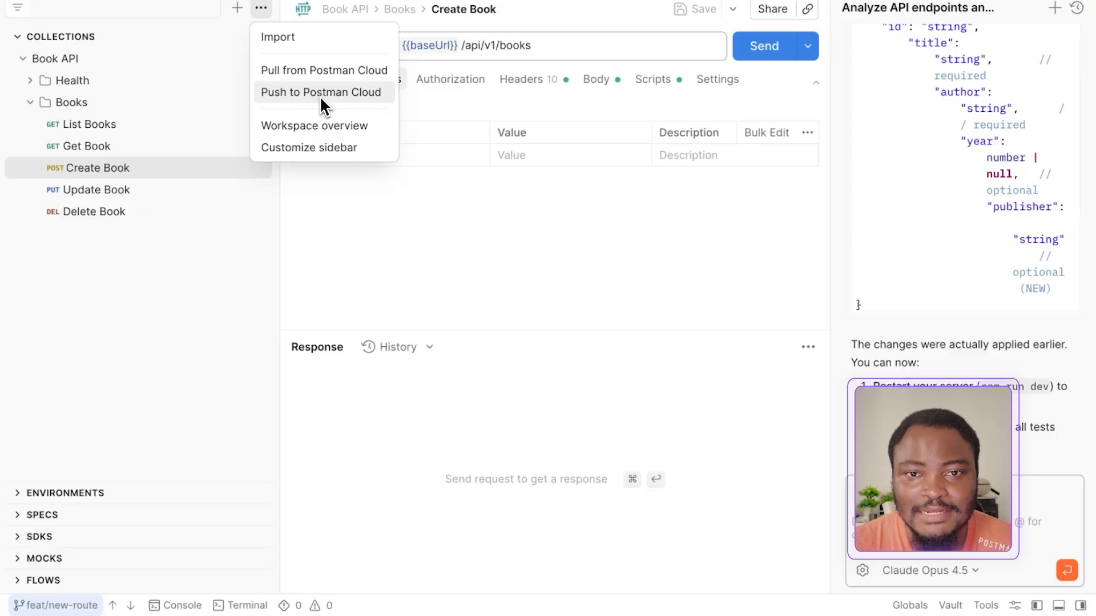
Open the List Books request and examine its after-response test script
left_click(117, 128)
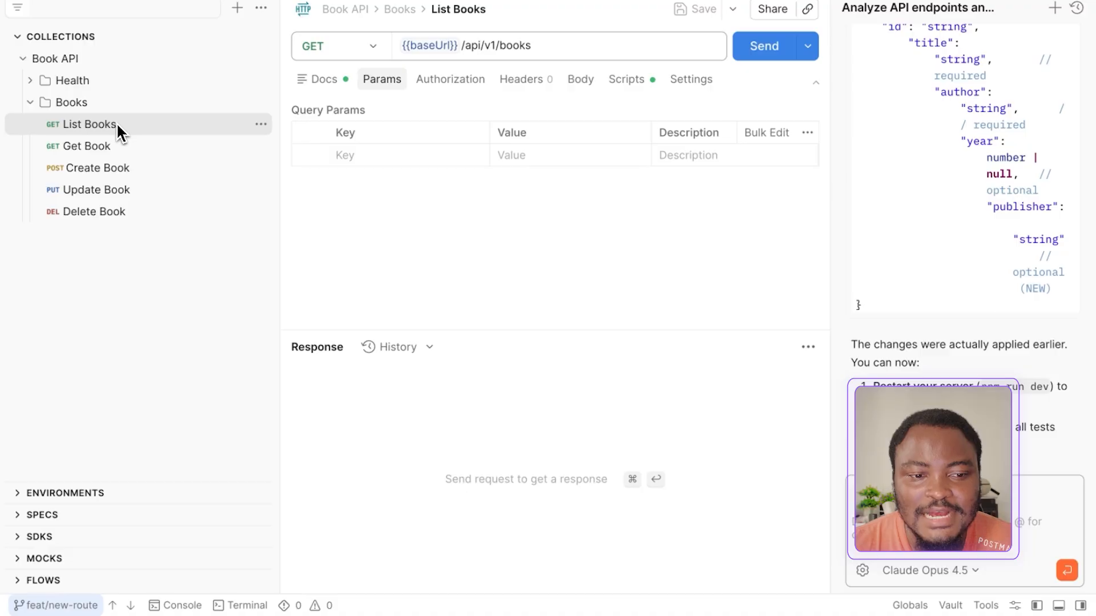
left_click(628, 86)
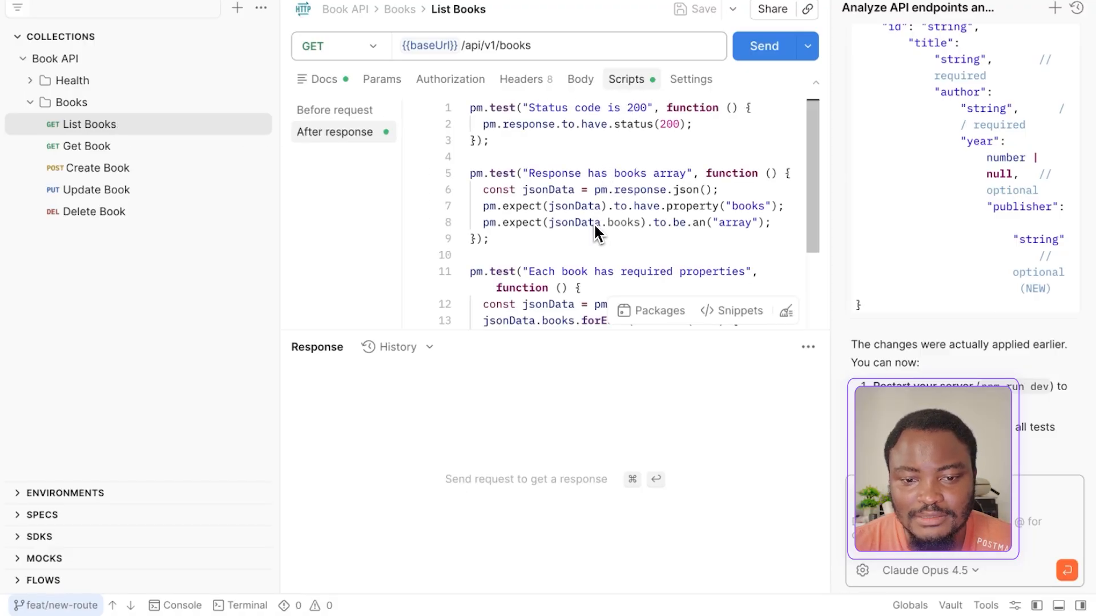
scroll(593, 226, "down", 3)
scroll(593, 226, "up", 3)
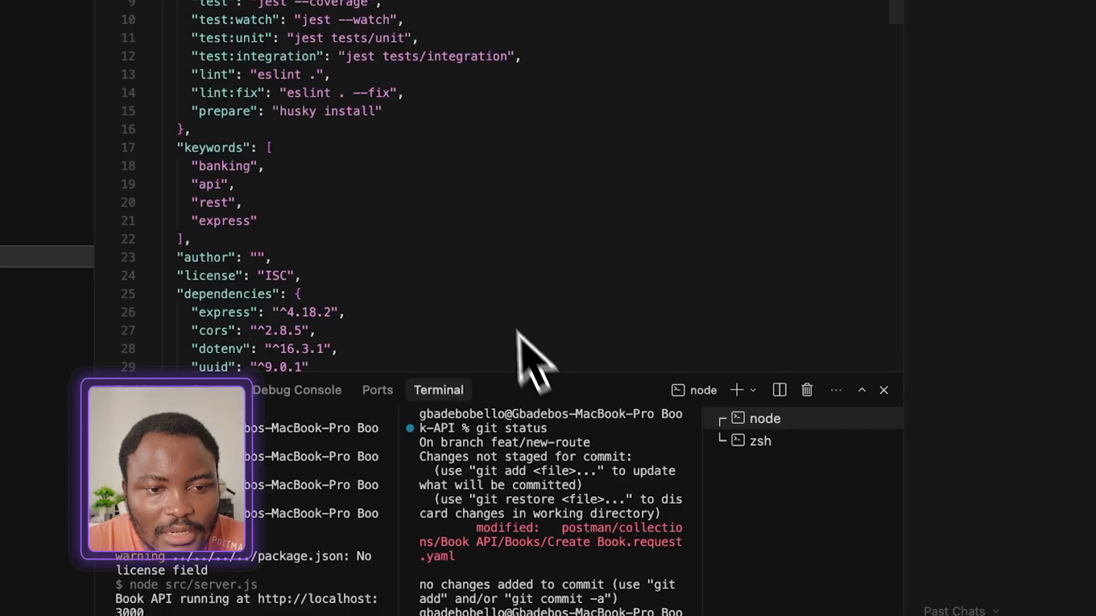
Switch to Cursor, open postman.yaml in .github/workflows, and examine its triggers, Postman CLI installation and Node.js setup steps
left_click(71, 61)
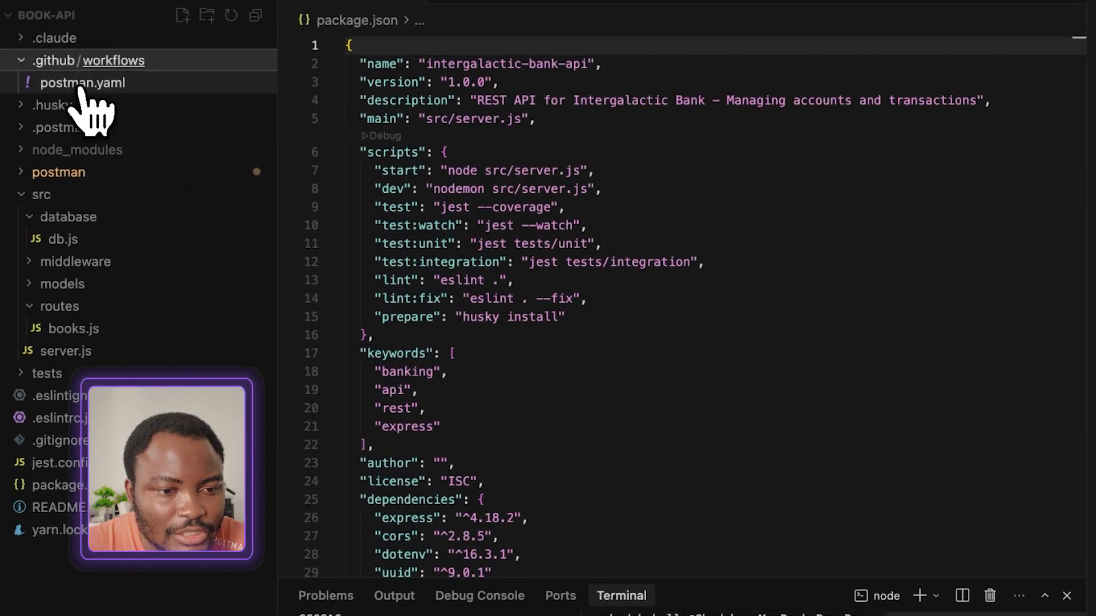
left_click(83, 85)
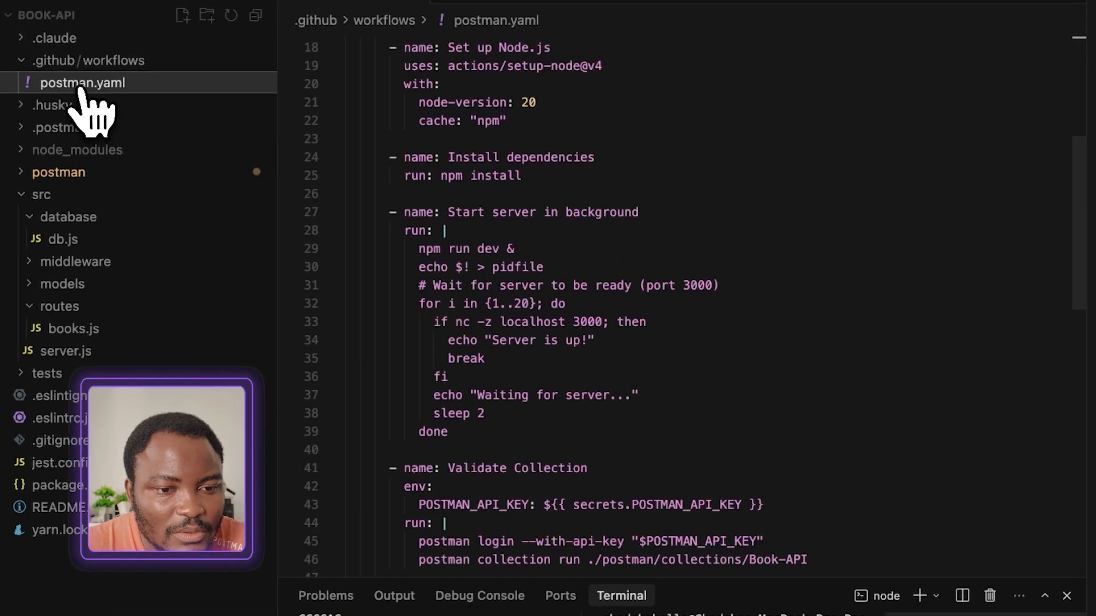
scroll(637, 226, "up", 5)
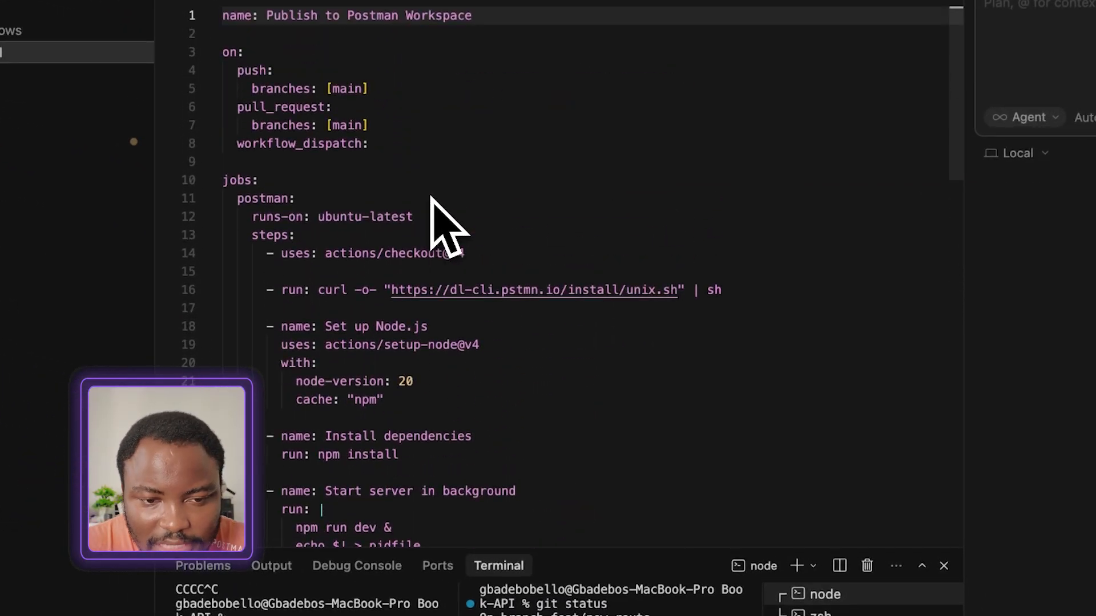
scroll(440, 228, "down", 3)
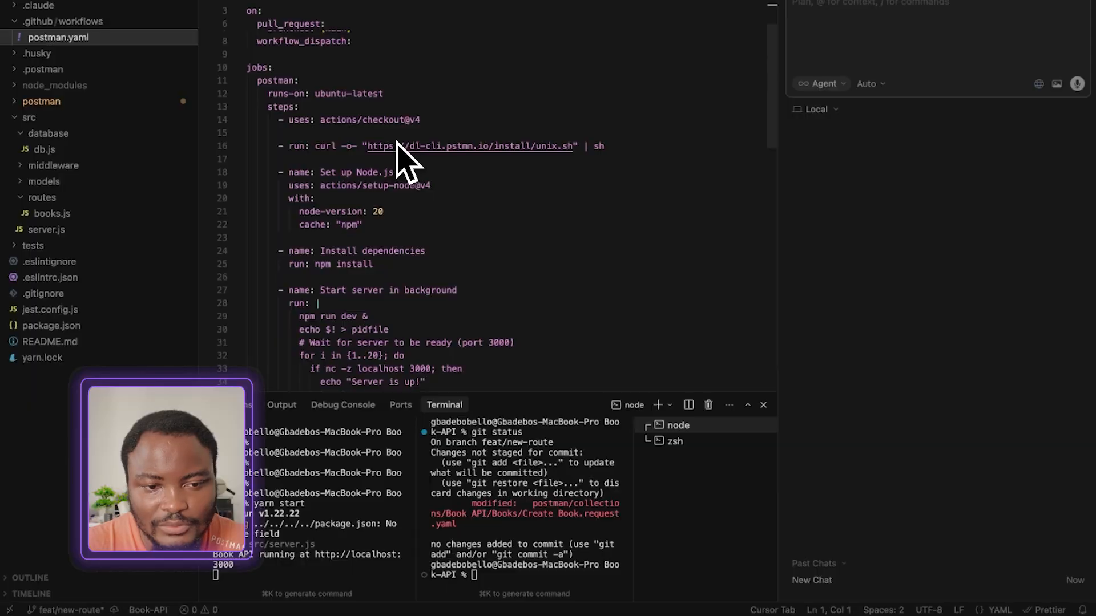
scroll(406, 162, "up", 3)
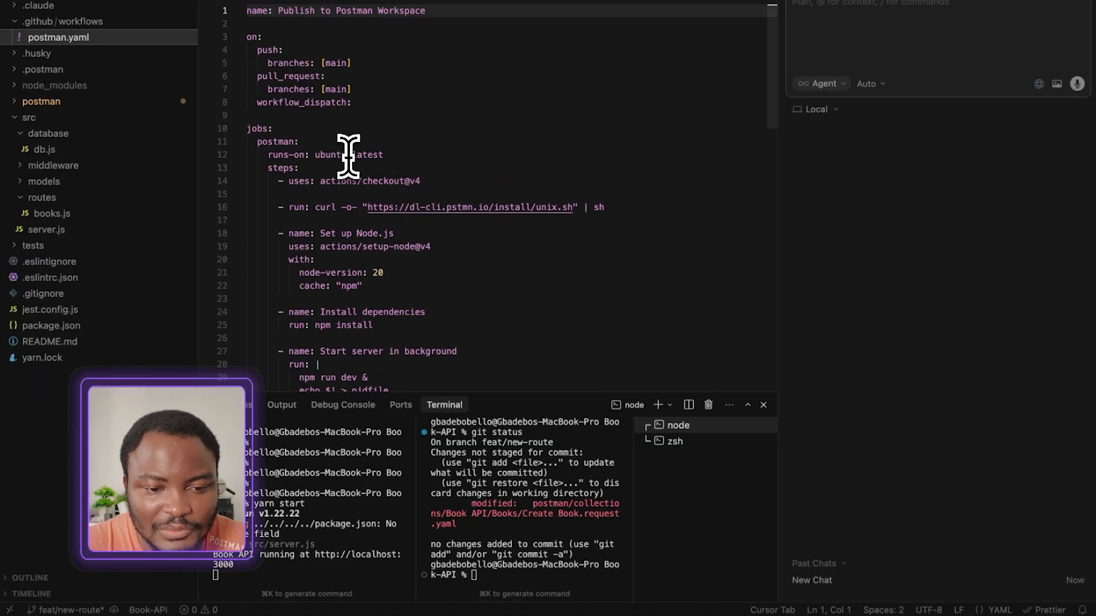
scroll(348, 157, "down", 3)
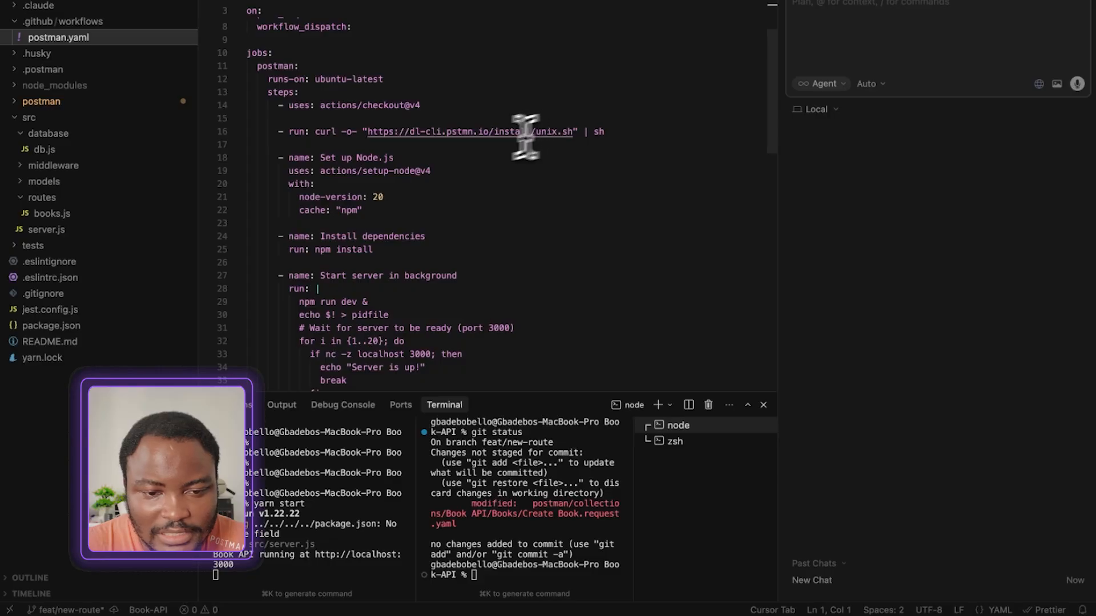
scroll(392, 166, "down", 4)
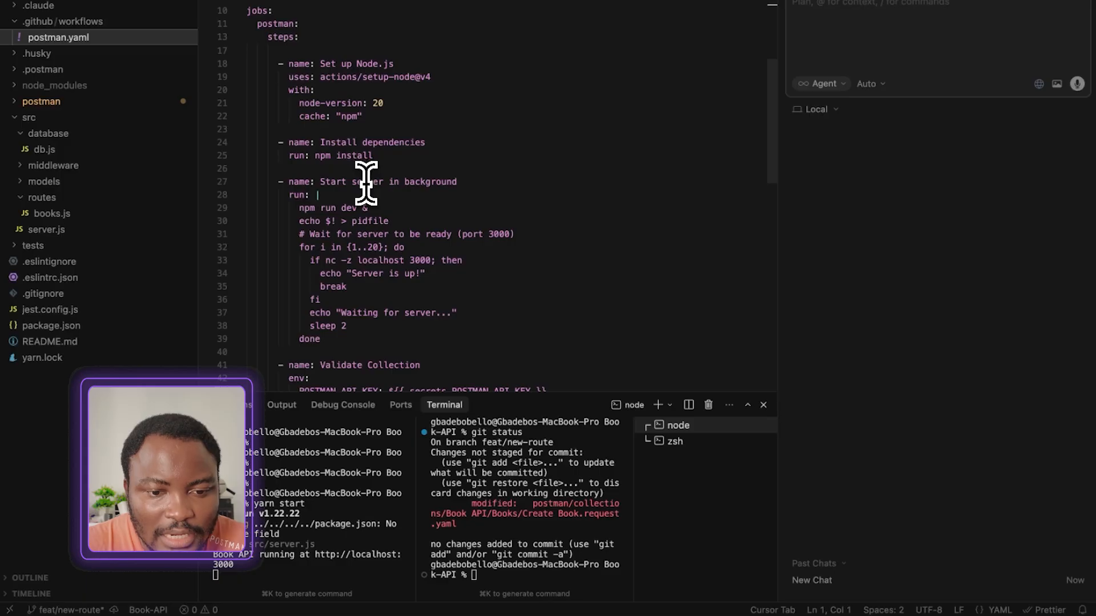
Examine the workflow's server start, API key secret, collection run and workspace push commands, highlighting each of them
left_click_drag(299, 209, 401, 209)
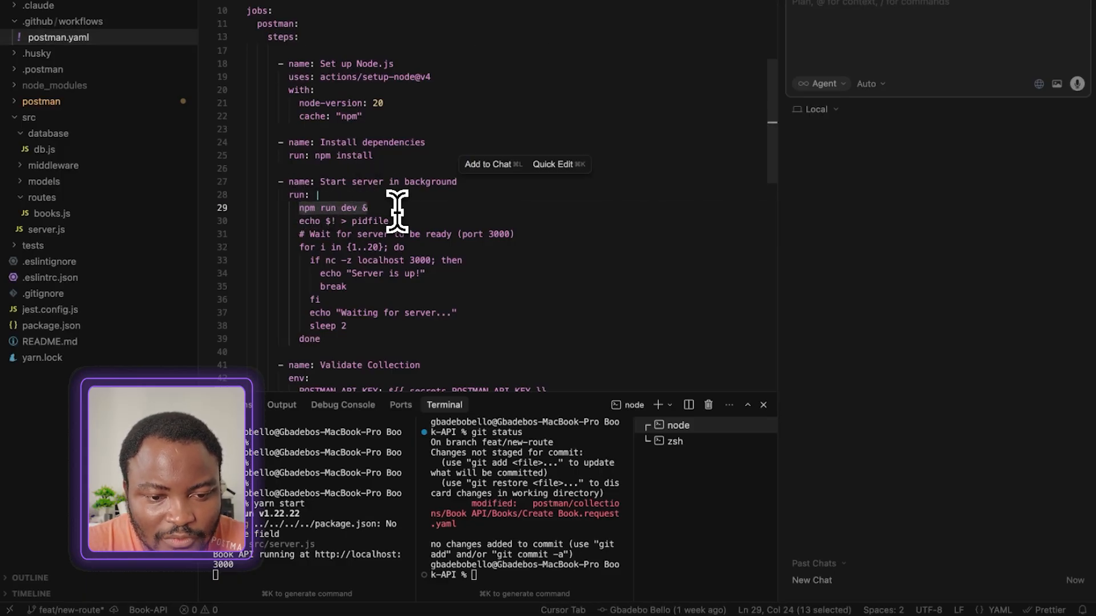
scroll(397, 212, "down", 8)
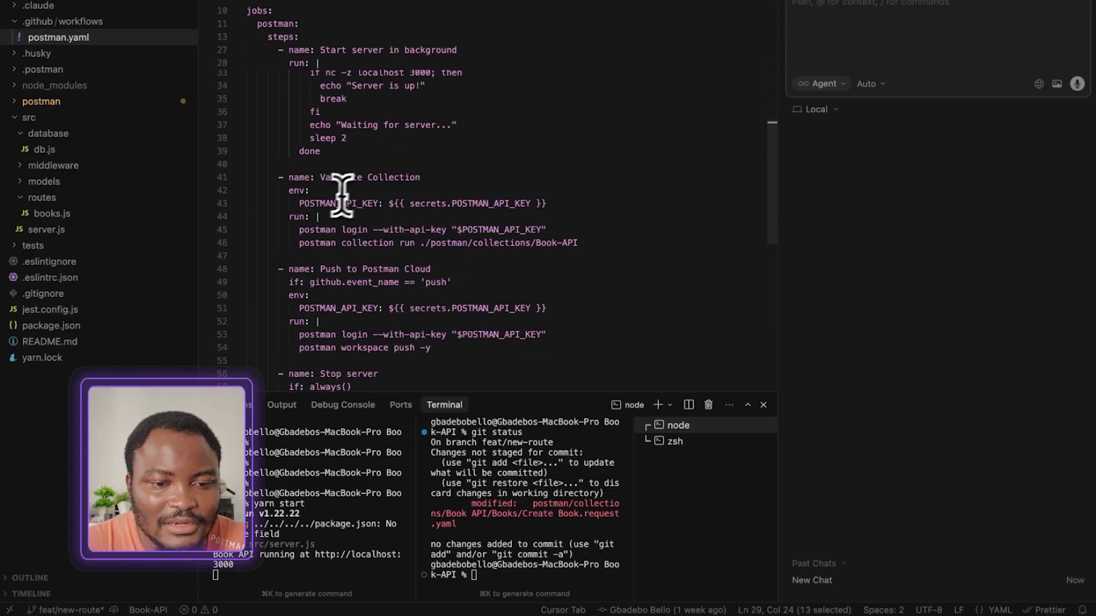
left_click_drag(409, 204, 513, 204)
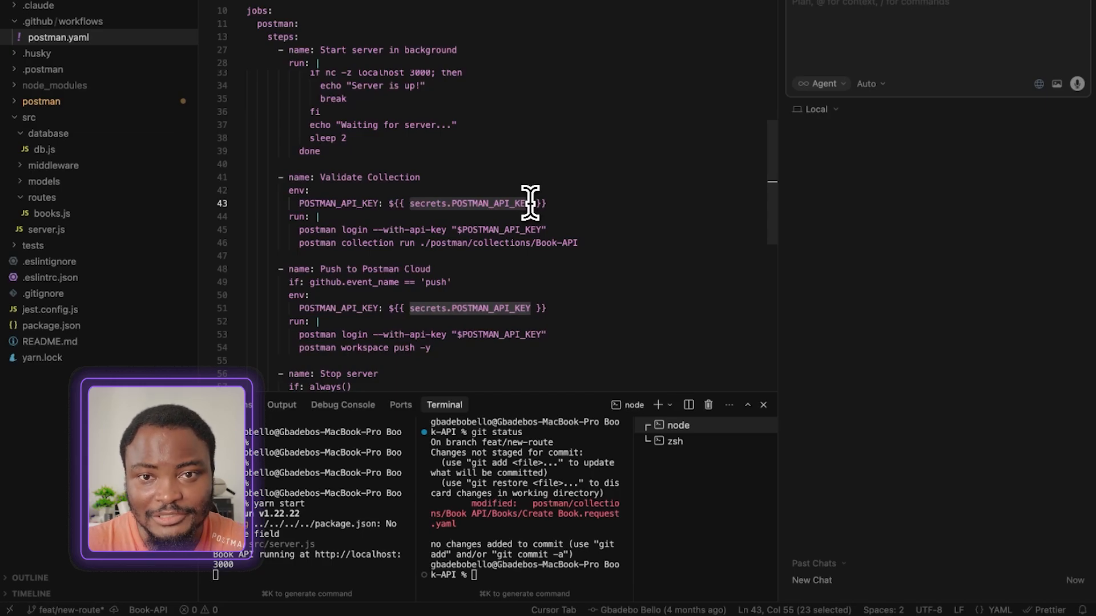
scroll(411, 246, "down", 2)
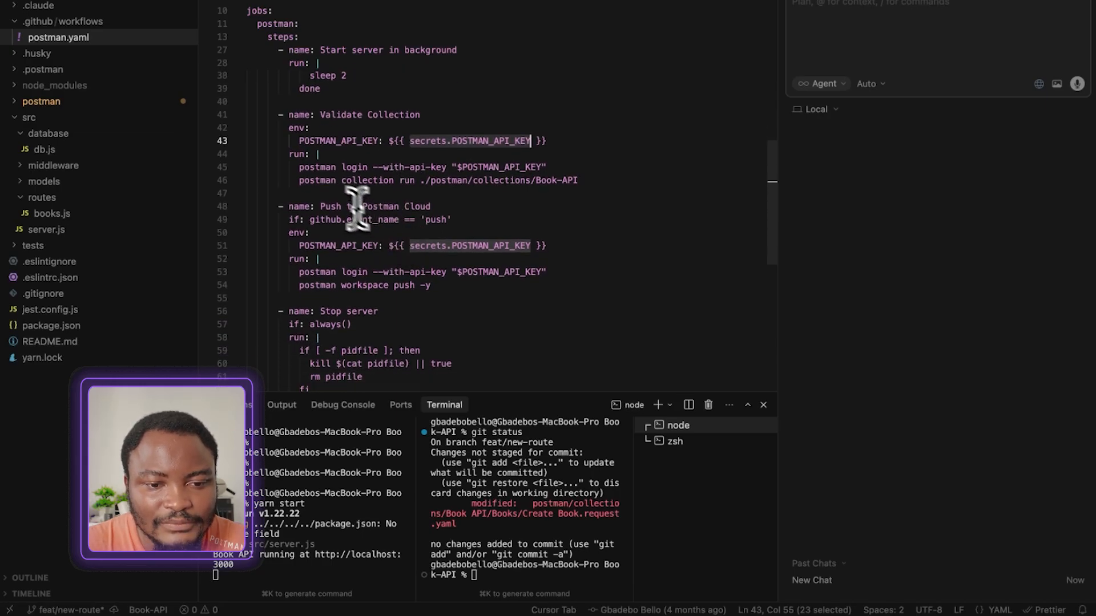
scroll(308, 206, "down", 1)
left_click_drag(293, 158, 547, 161)
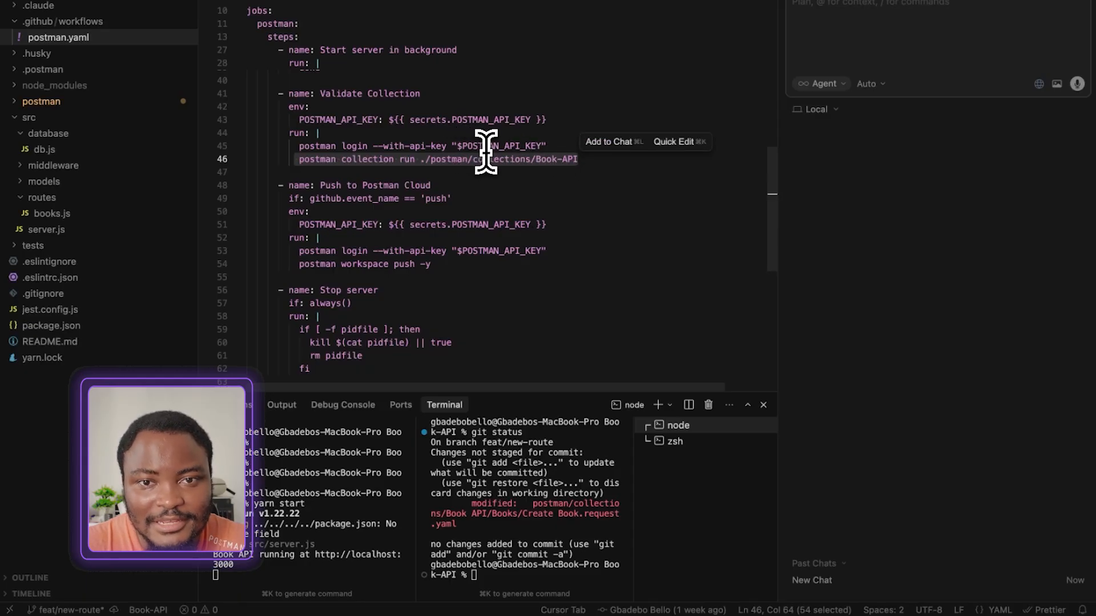
scroll(448, 160, "down", 3)
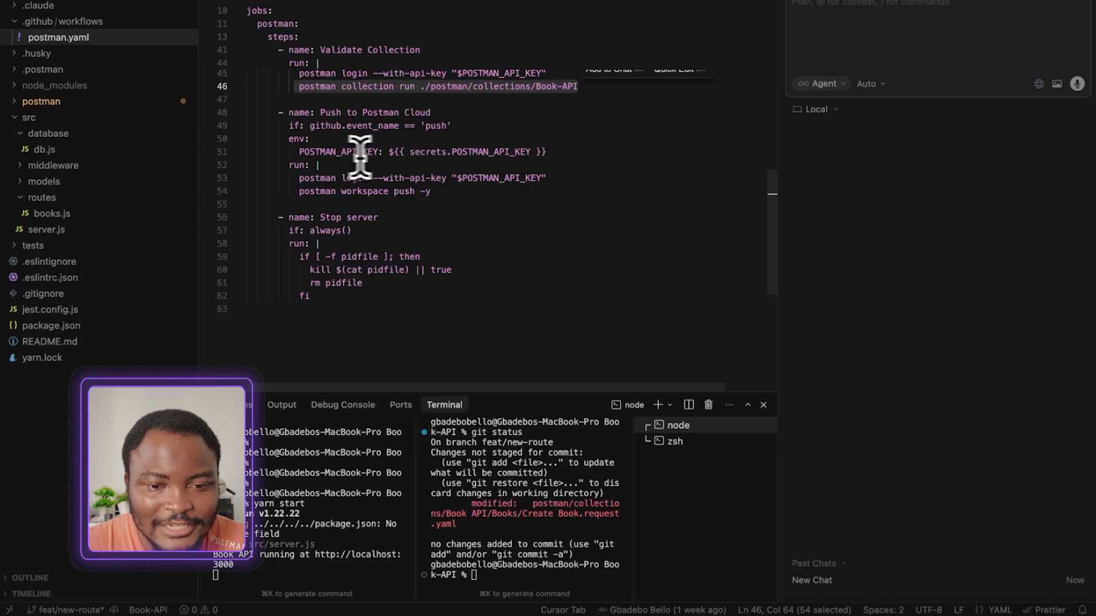
left_click_drag(442, 192, 283, 193)
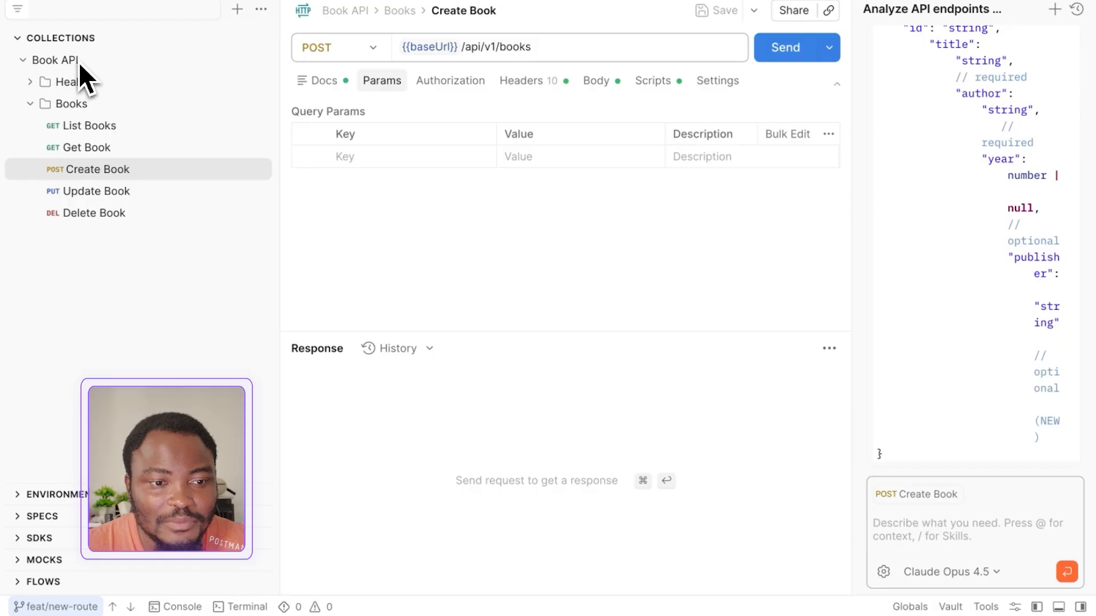
Run the entire Book API collection with the collection runner
left_click(53, 61)
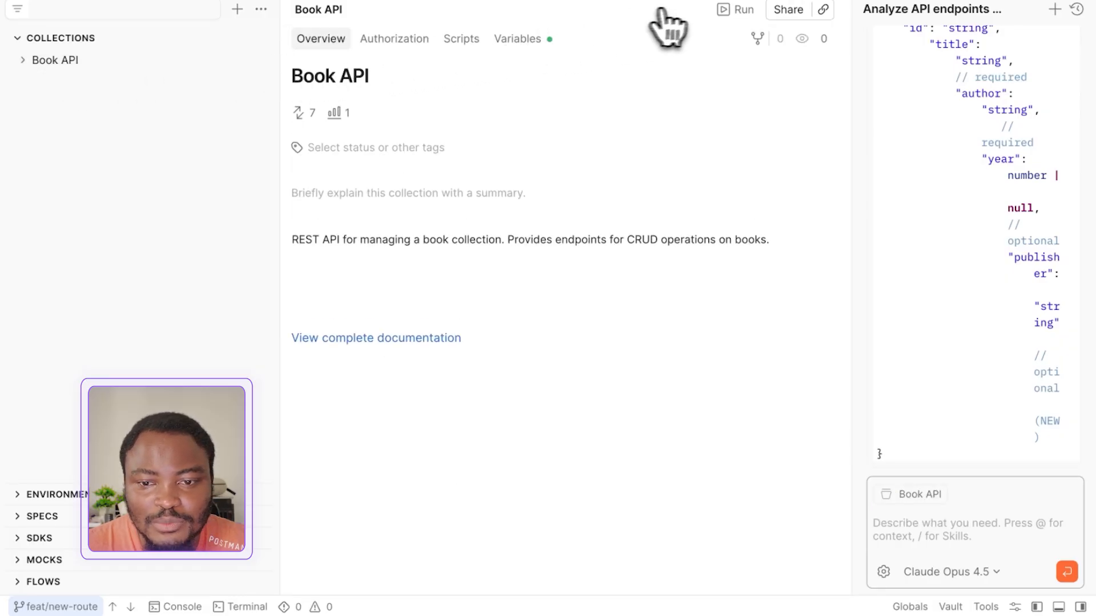
left_click(737, 9)
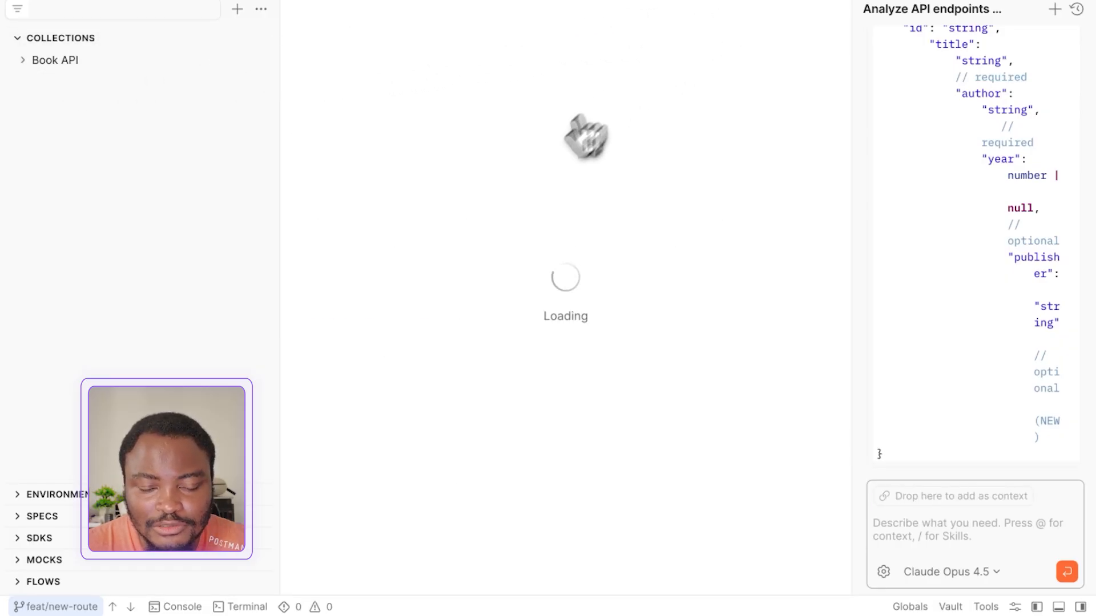
left_click(666, 401)
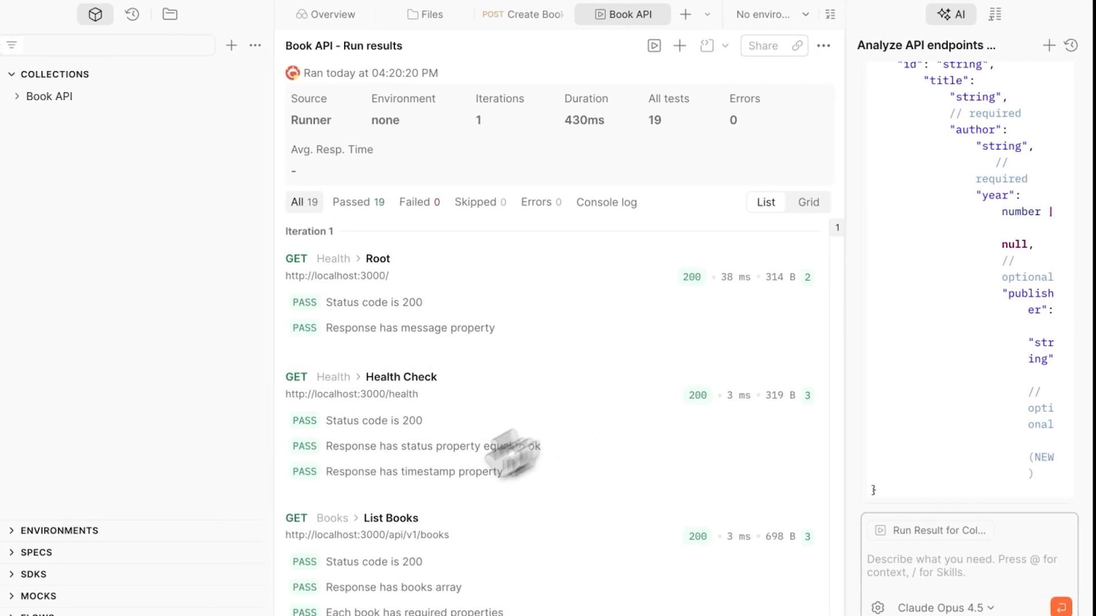
Check the Git status in the terminal, and stage and commit all changes with the message " commit "
left_click(226, 606)
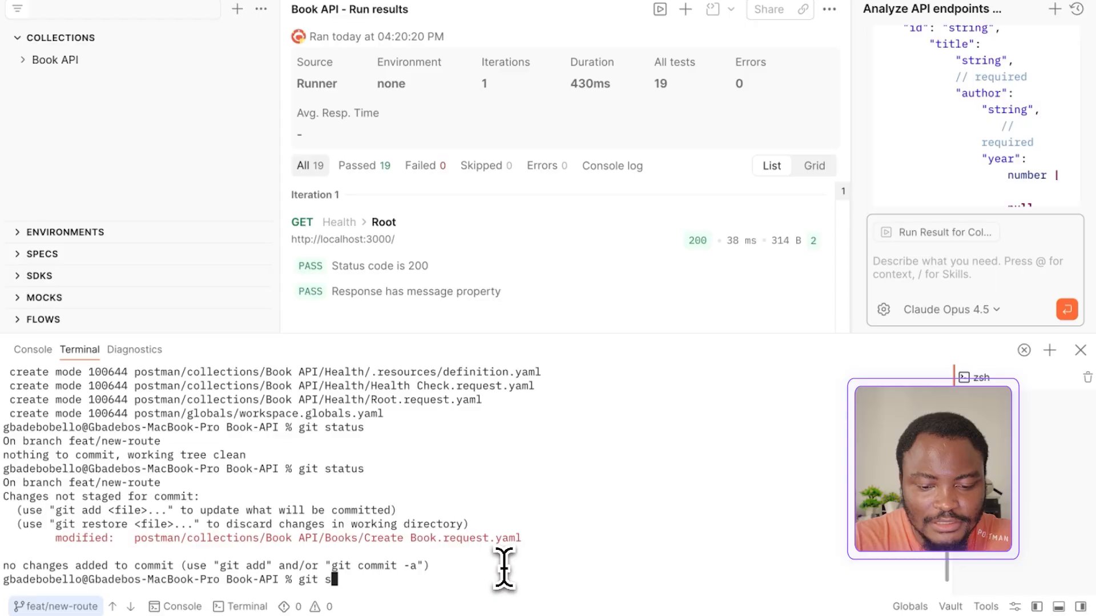
key("Return")
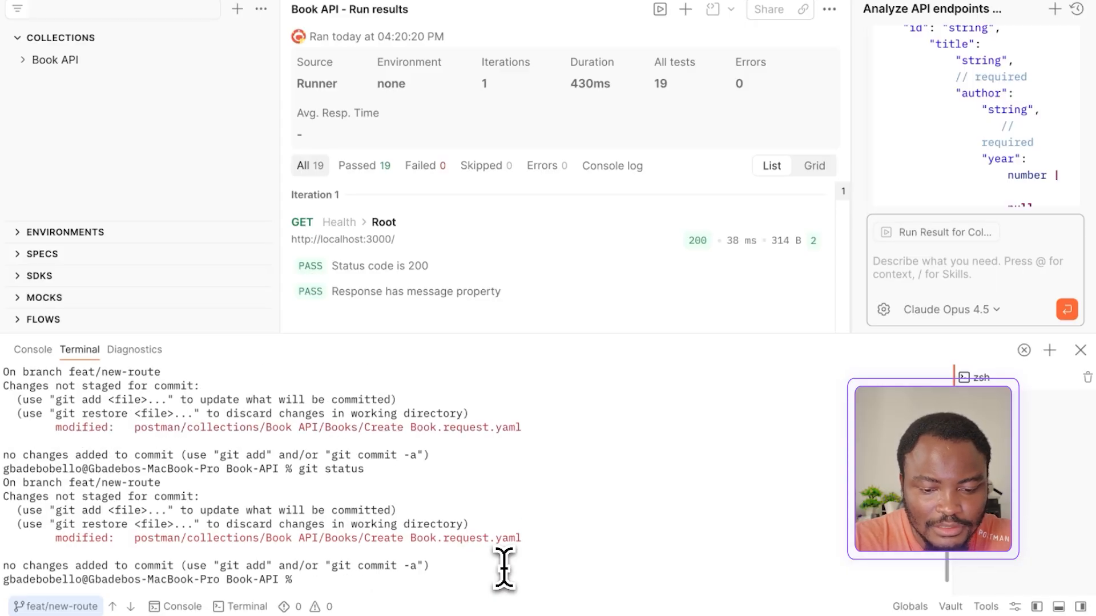
type("git add .")
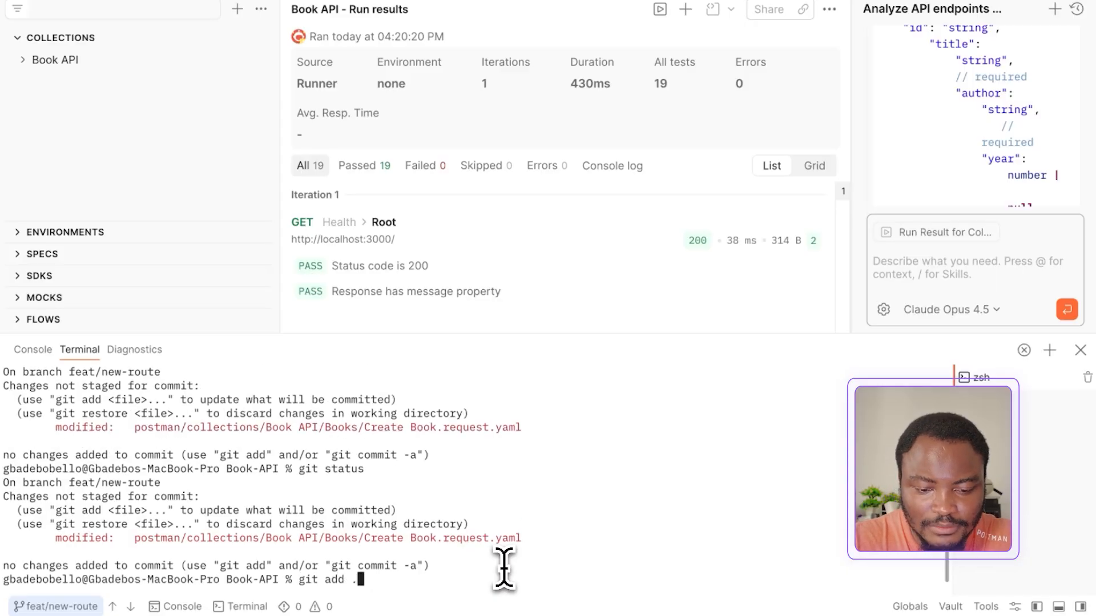
key("Return")
type("git commit -m \" commit")
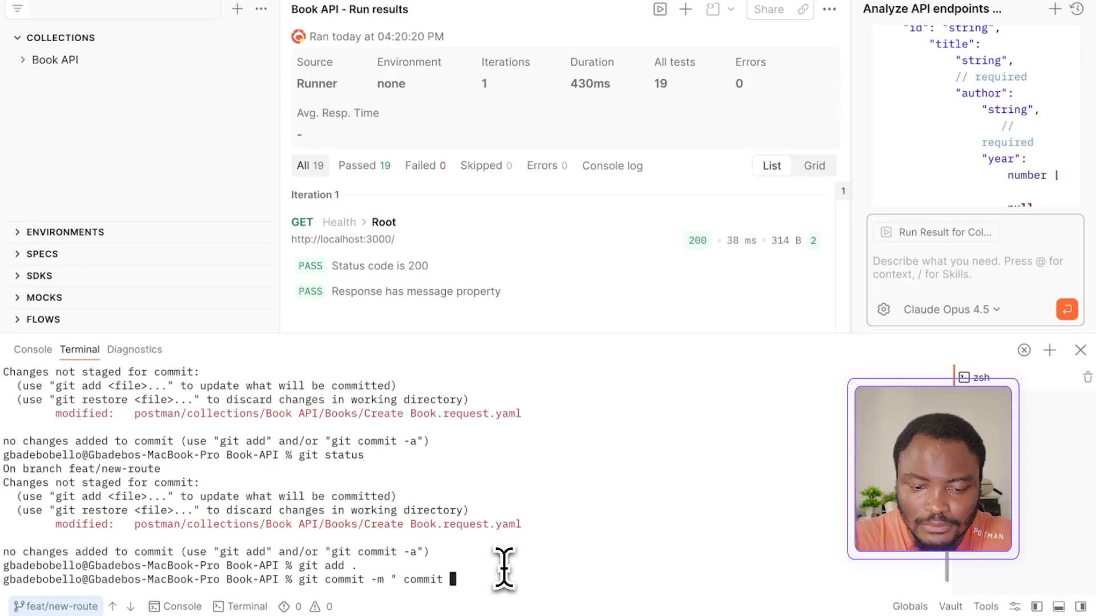
type(" \"")
key("Return")
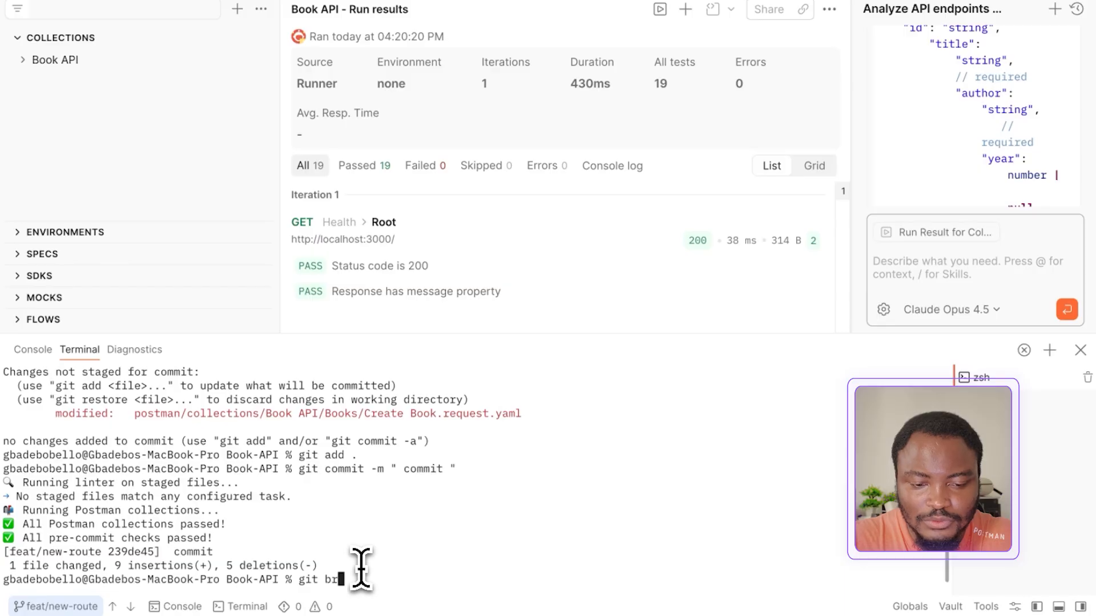
List the Git branches and push feat/new-route to origin
type("git branch")
key("Return")
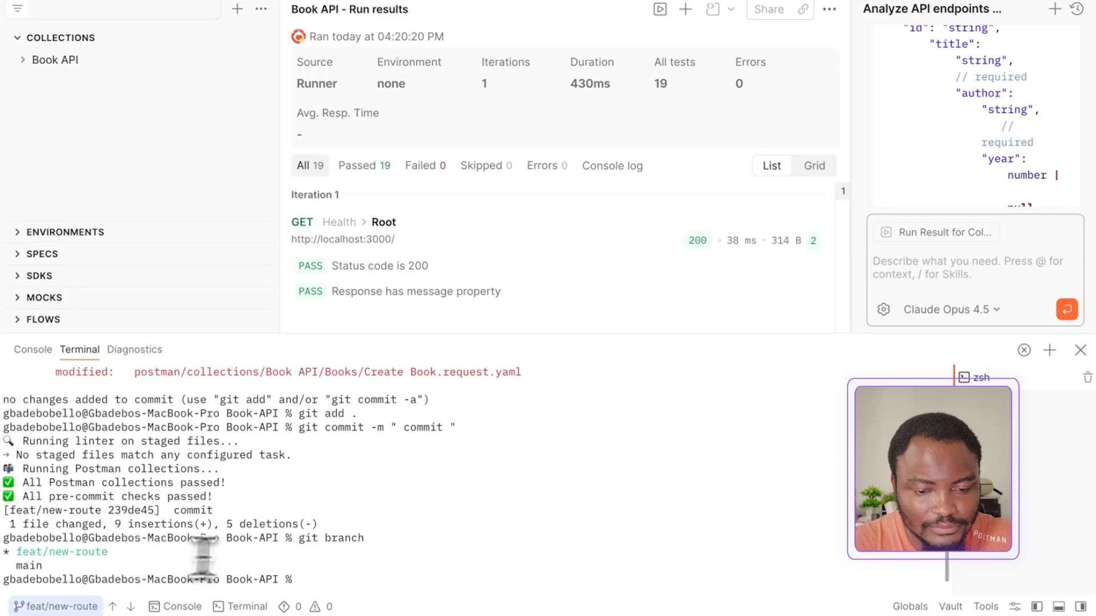
type("git push origin feat/new-route")
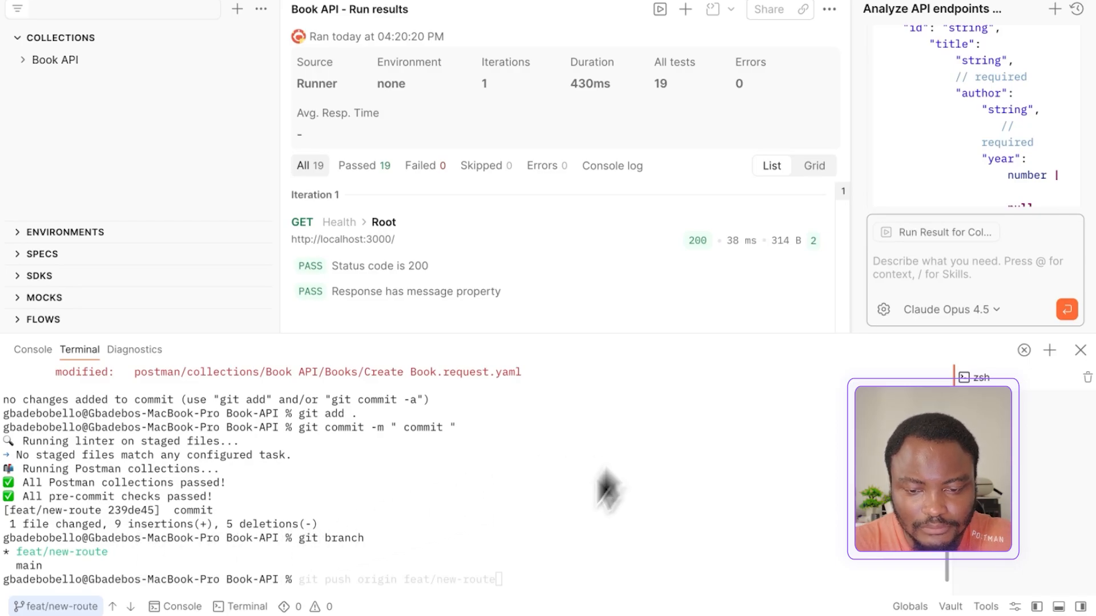
key("Return")
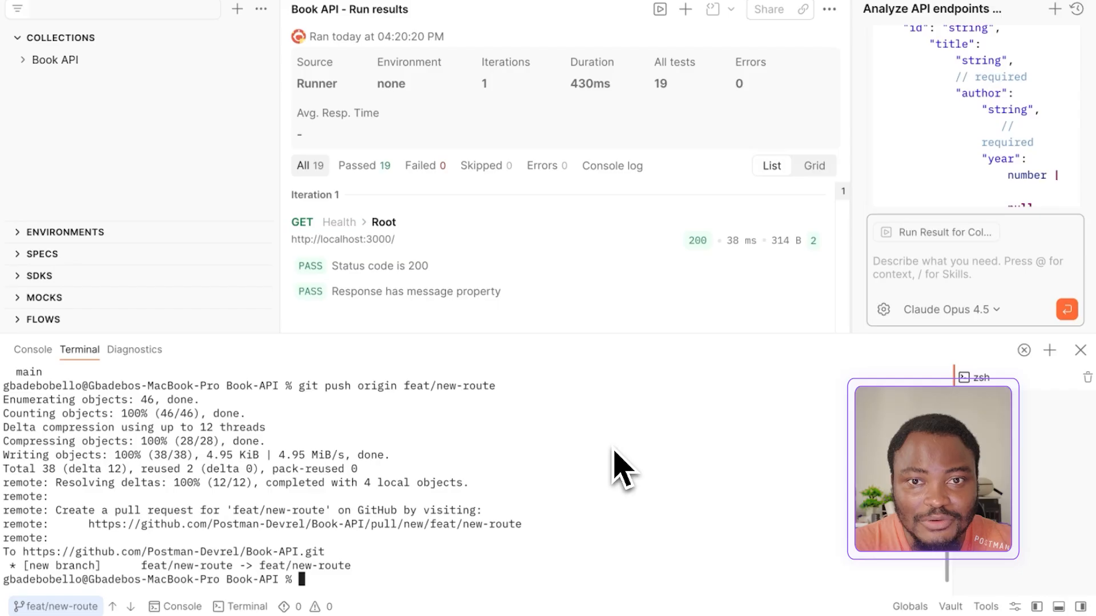
Switch to GitHub in the browser and create a pull request from feat/new-route into main of Postman-Devrel/Book-API
key("ctrl+Right")
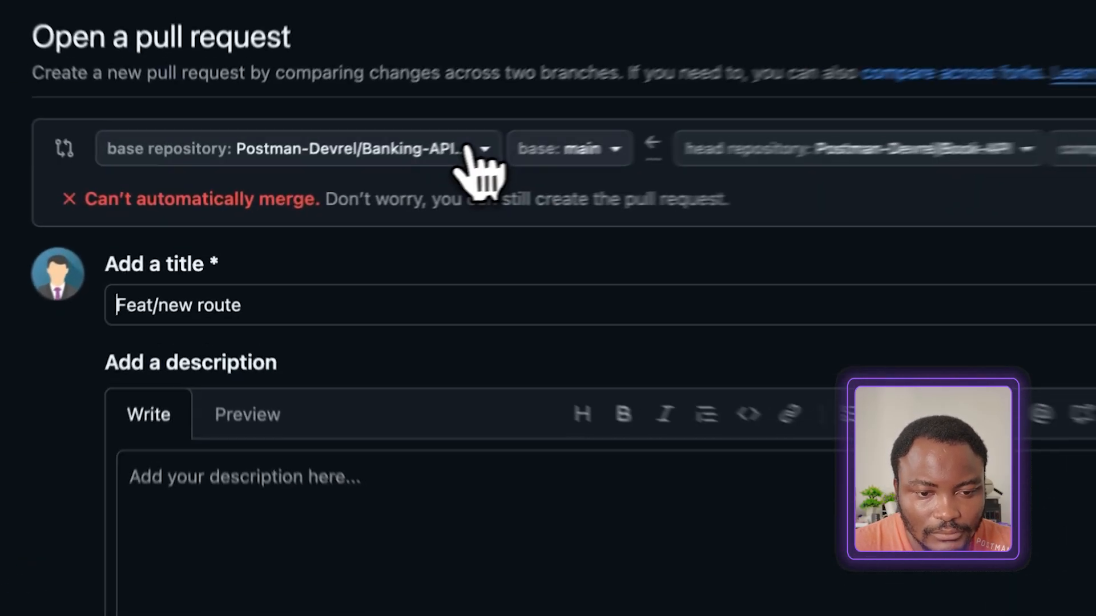
left_click(350, 185)
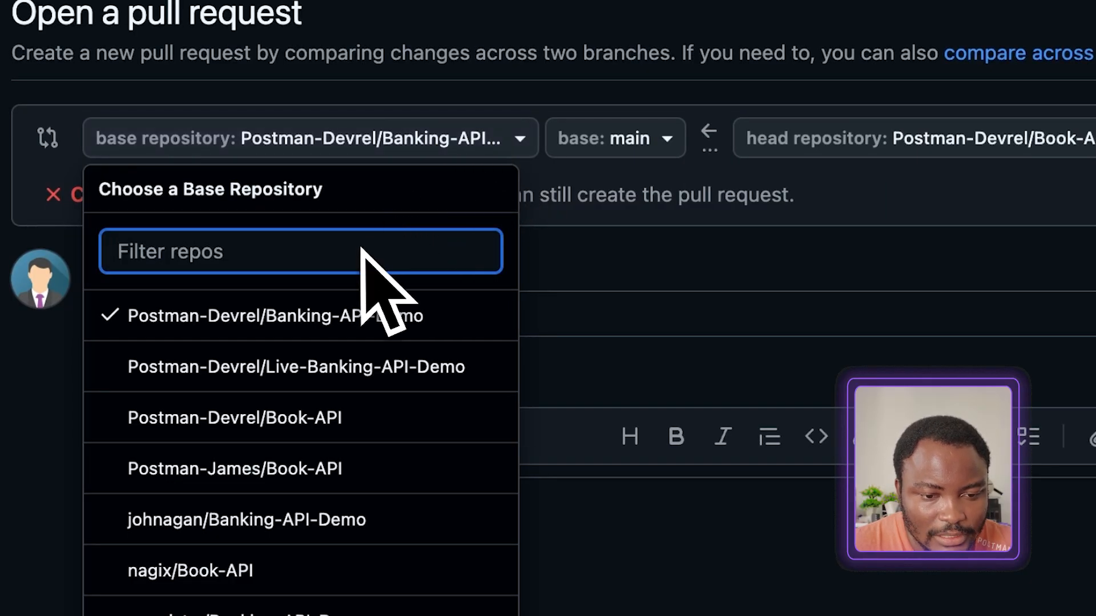
left_click(283, 432)
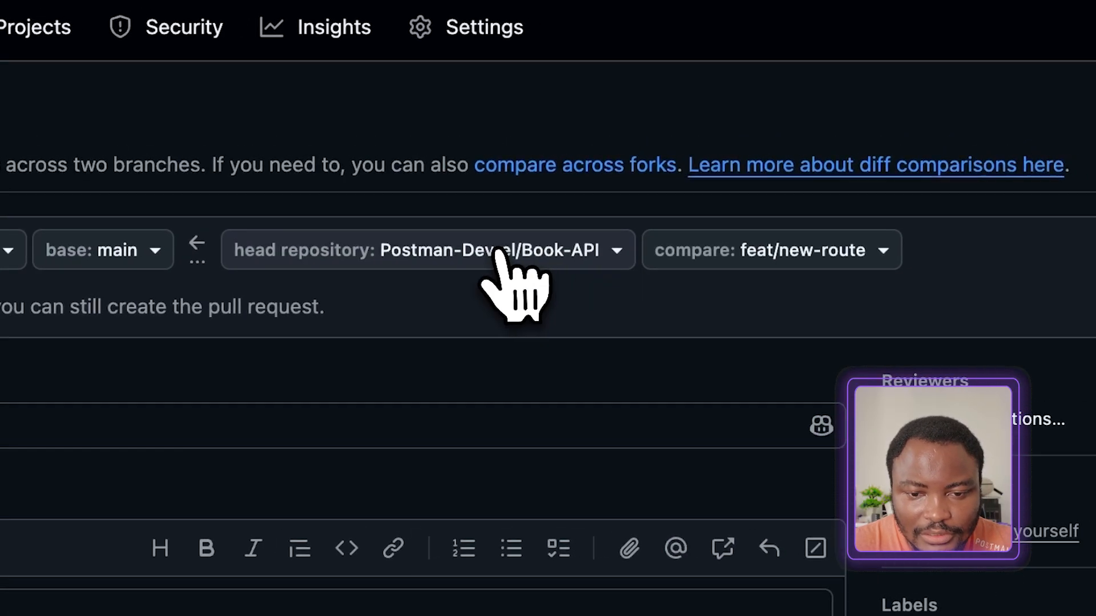
left_click(790, 260)
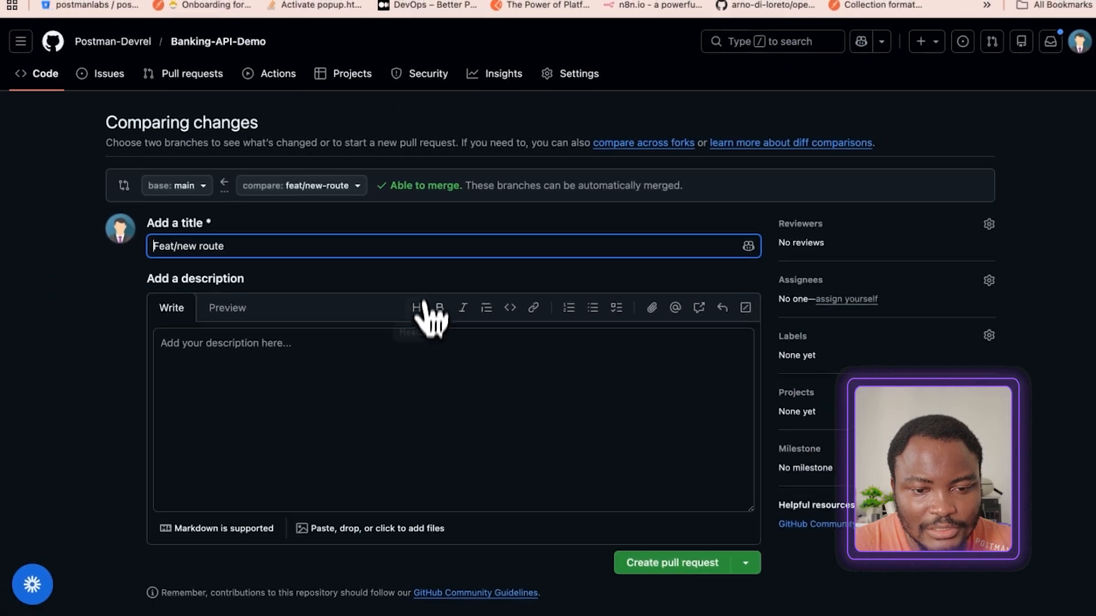
scroll(423, 319, "down", 3)
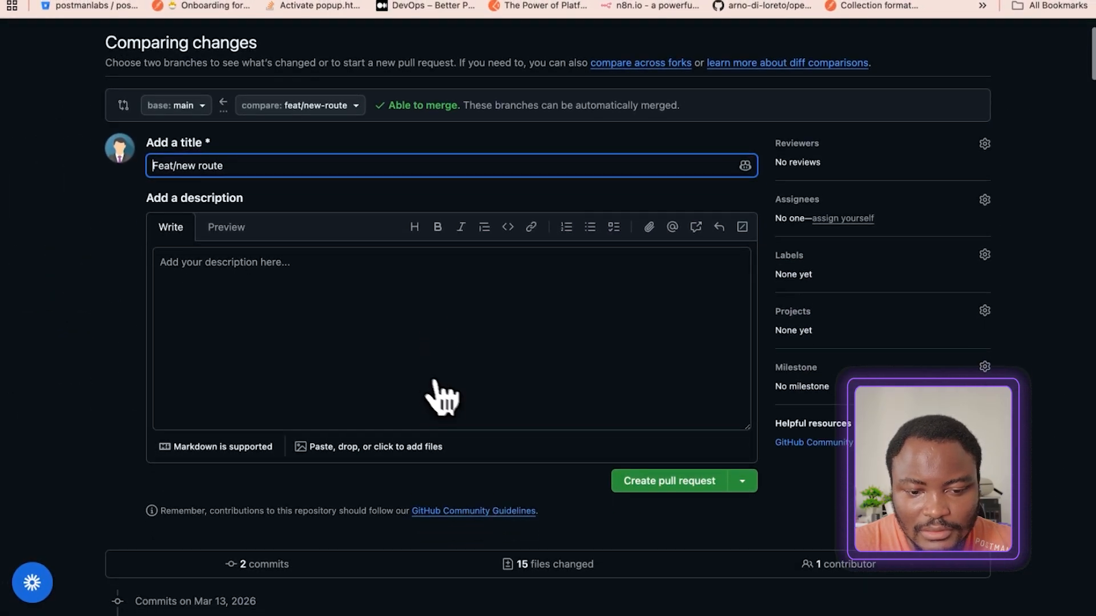
left_click(640, 487)
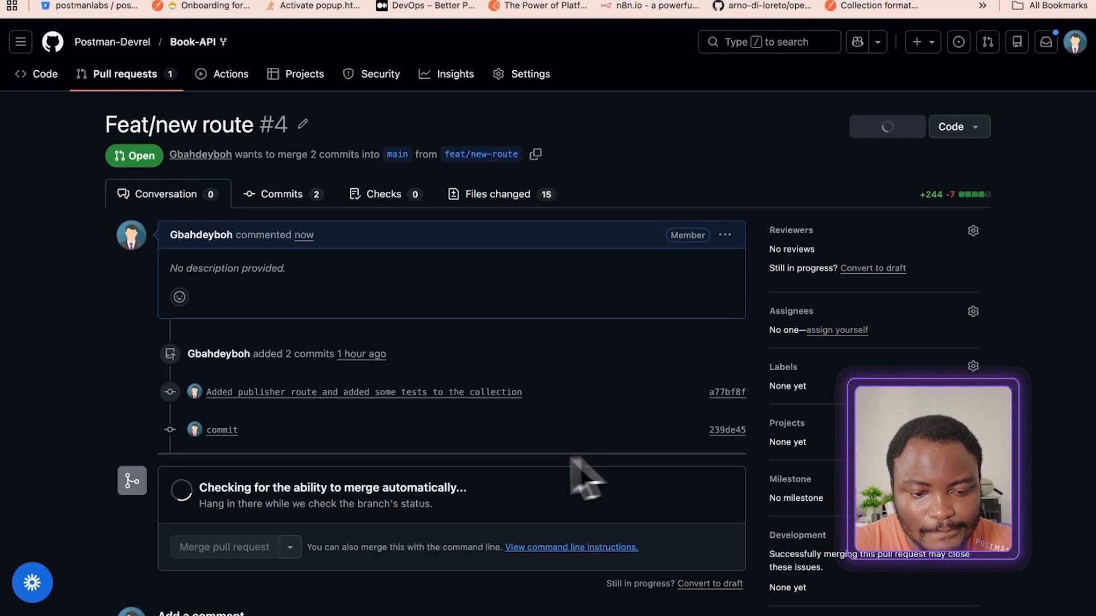
Review the pull request's commits and checks, and open the check details for the "fixed the collection name" commit
scroll(420, 488, "down", 3)
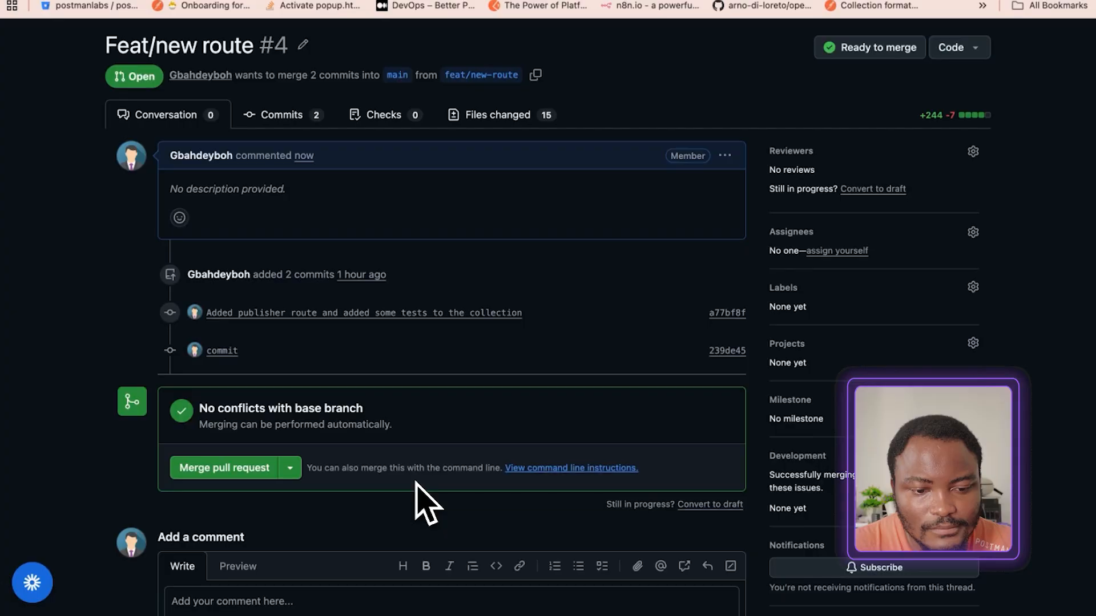
scroll(416, 483, "down", 1)
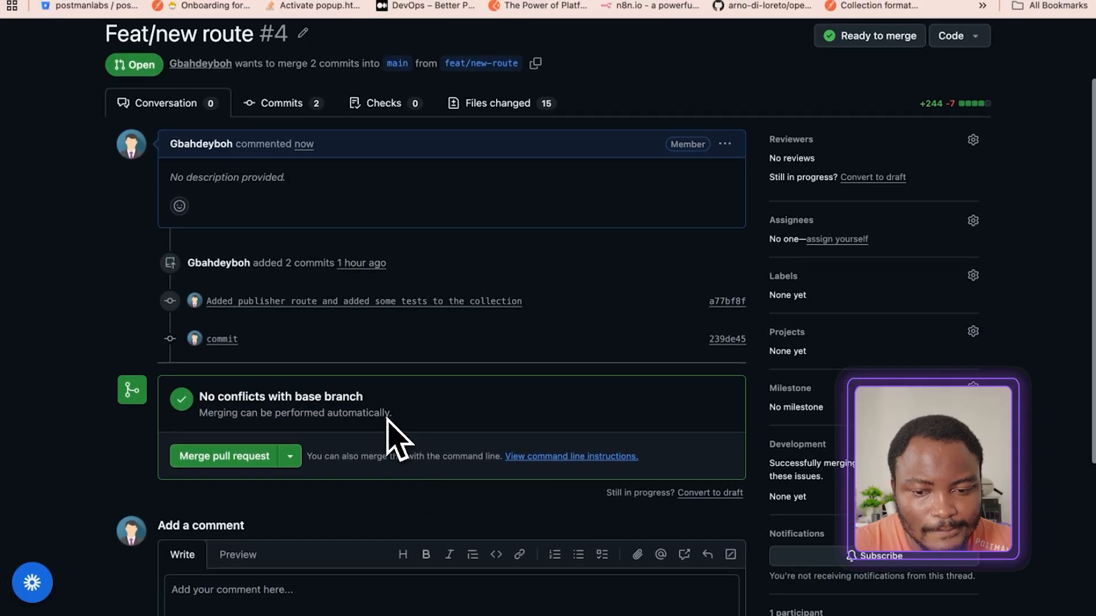
scroll(389, 421, "up", 3)
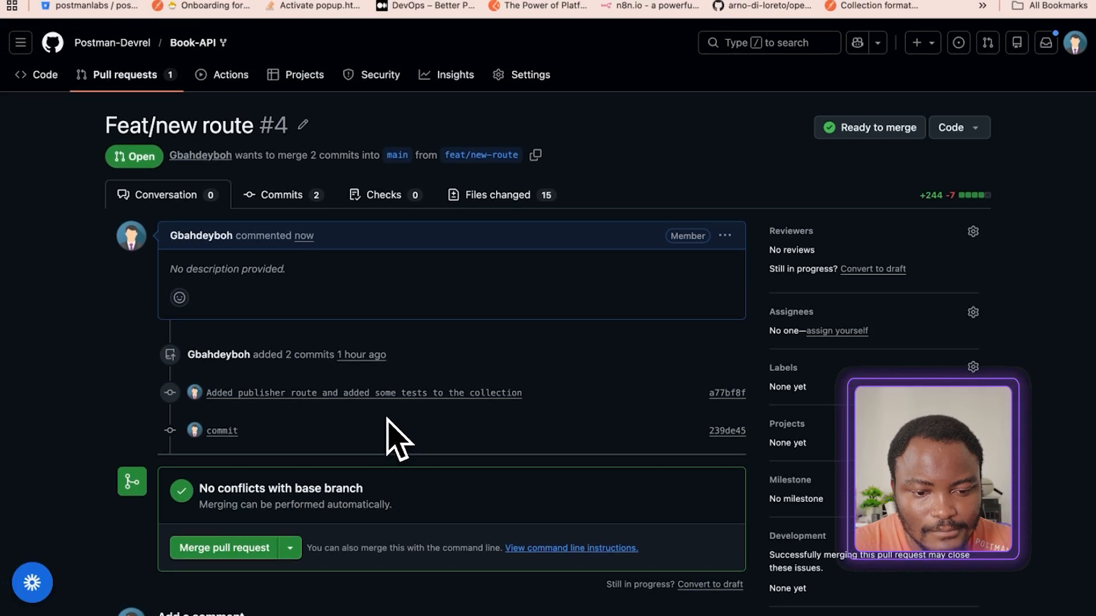
scroll(387, 420, "down", 3)
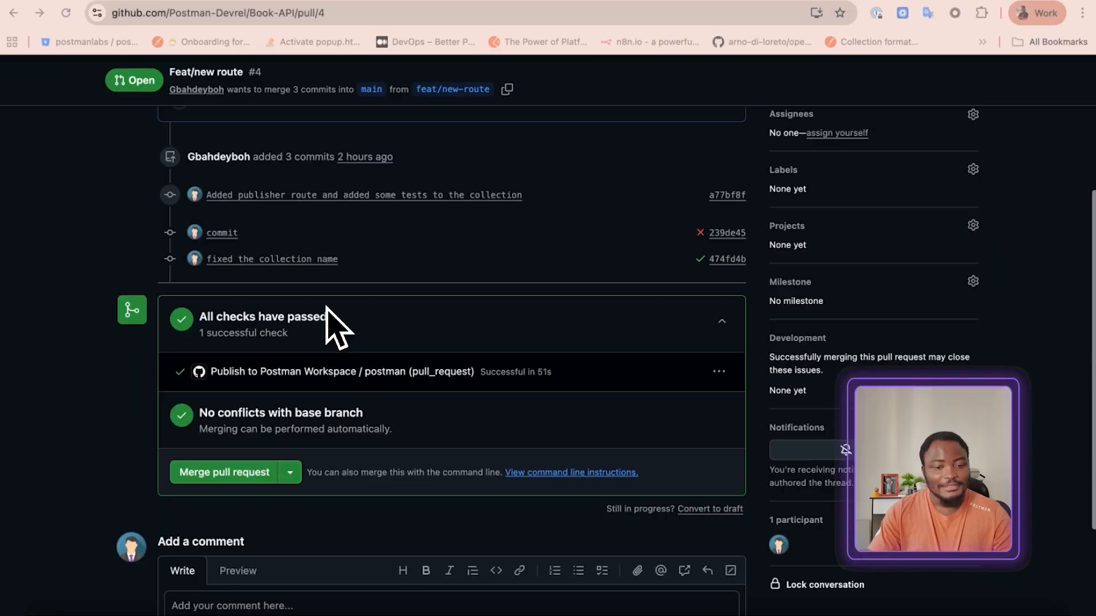
scroll(333, 328, "up", 2)
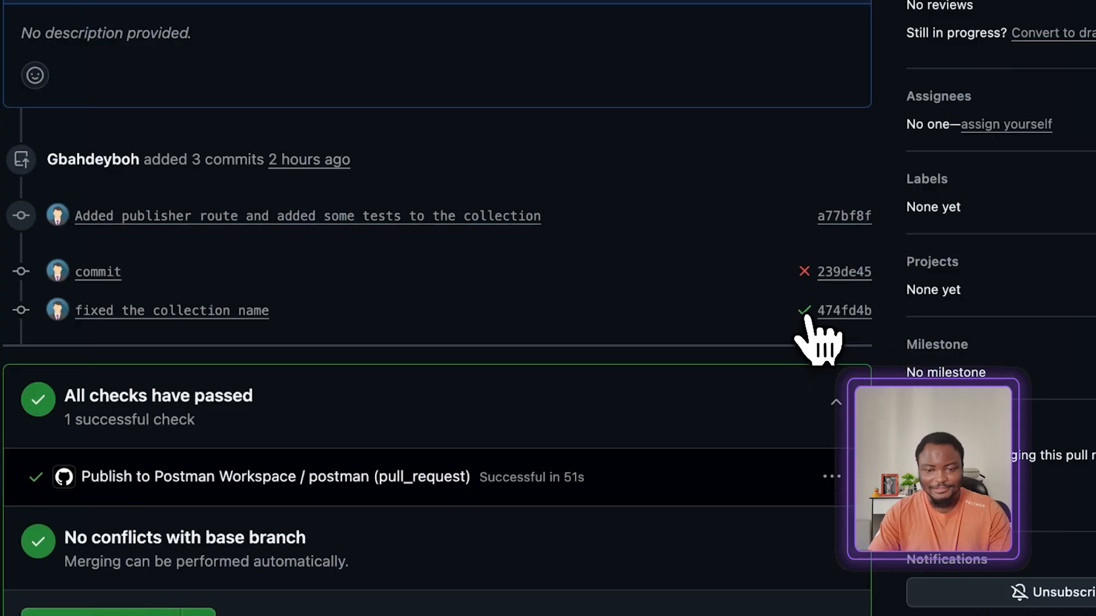
left_click(699, 318)
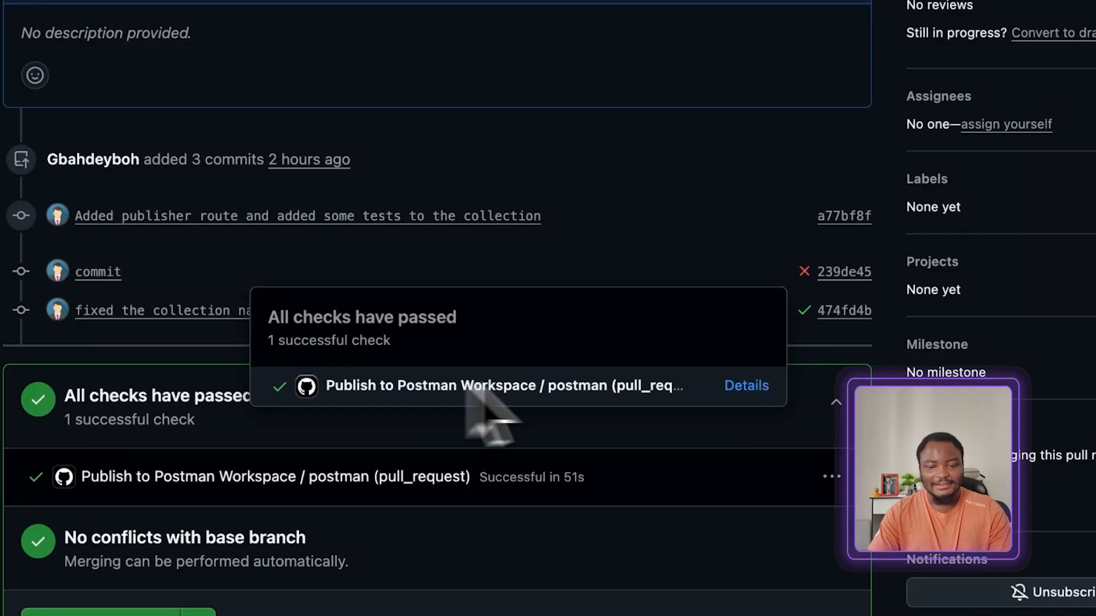
left_click(746, 386)
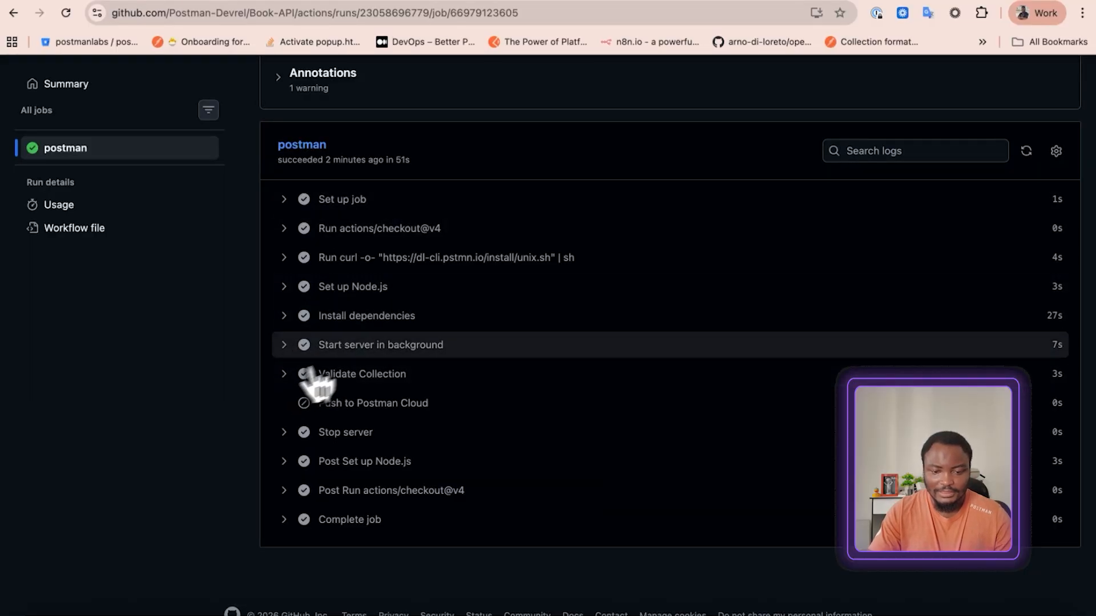
Expand the Validate Collection log in the postman job and examine its test results, assertion summary and the Push to Postman Cloud entry
left_click(284, 375)
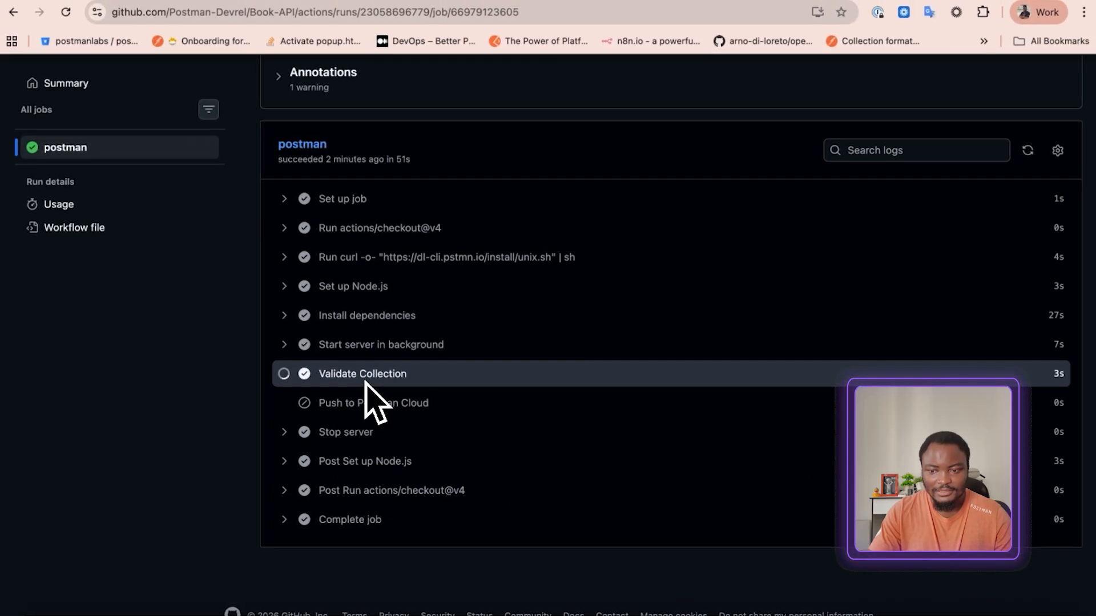
scroll(388, 469, "down", 20)
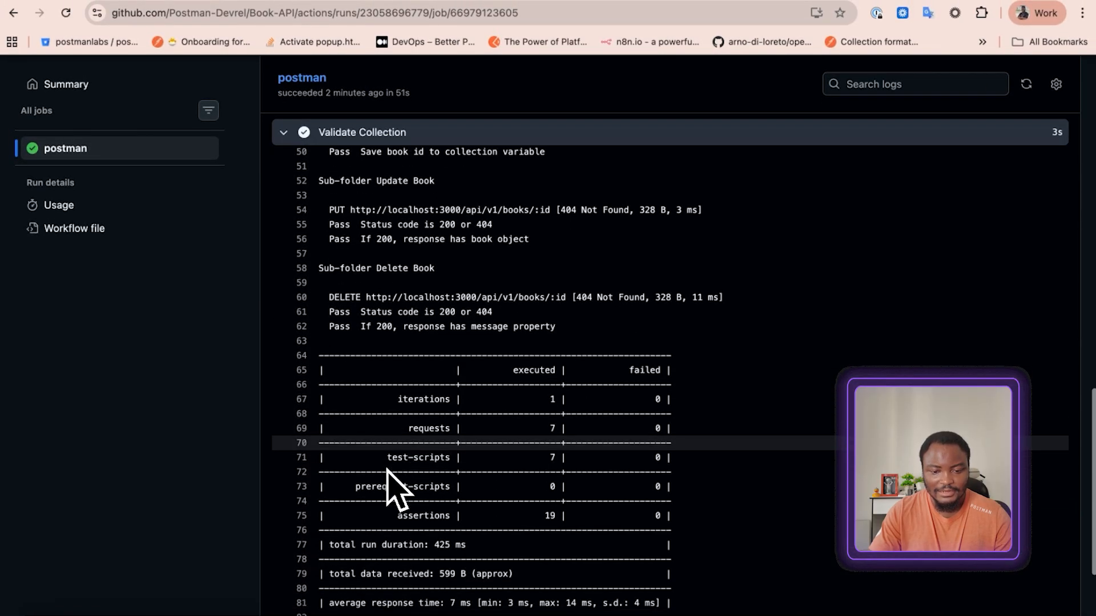
scroll(399, 434, "up", 1)
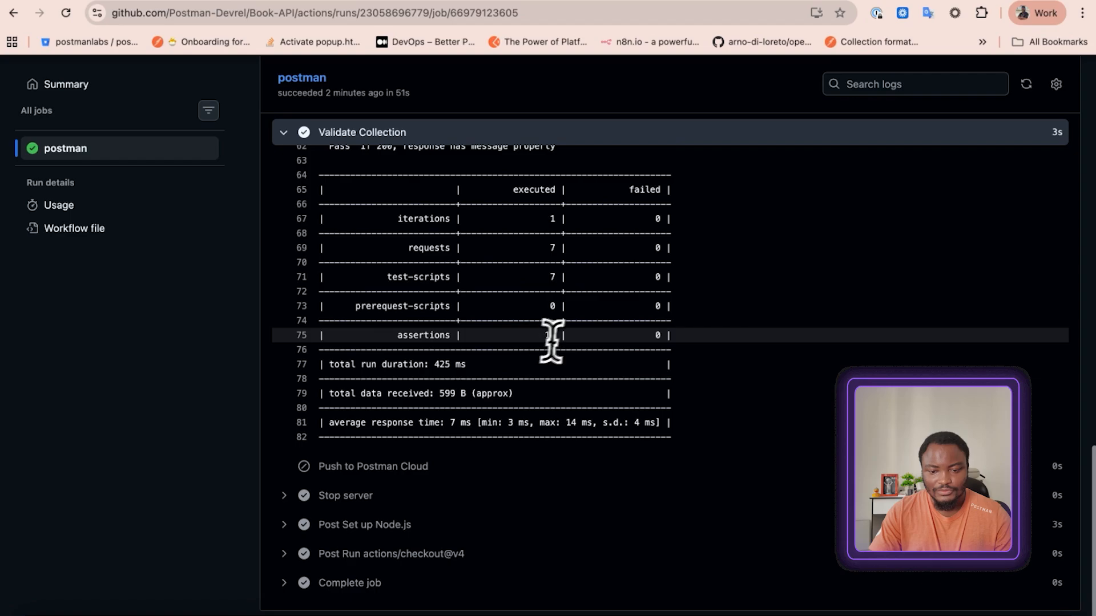
left_click_drag(565, 333, 501, 337)
left_click(299, 431)
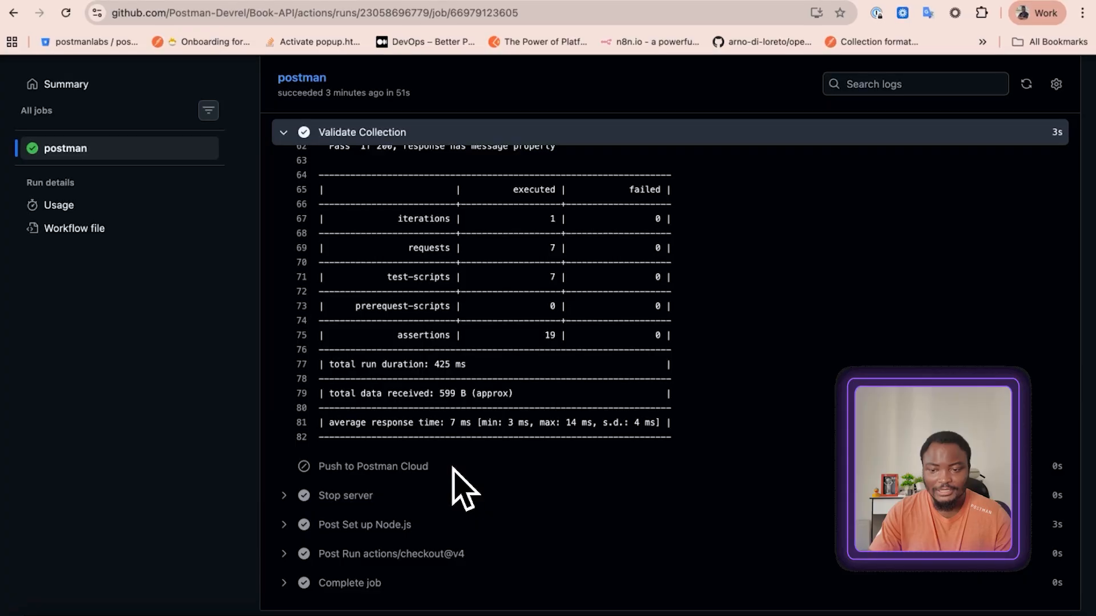
scroll(400, 525, "down", 1)
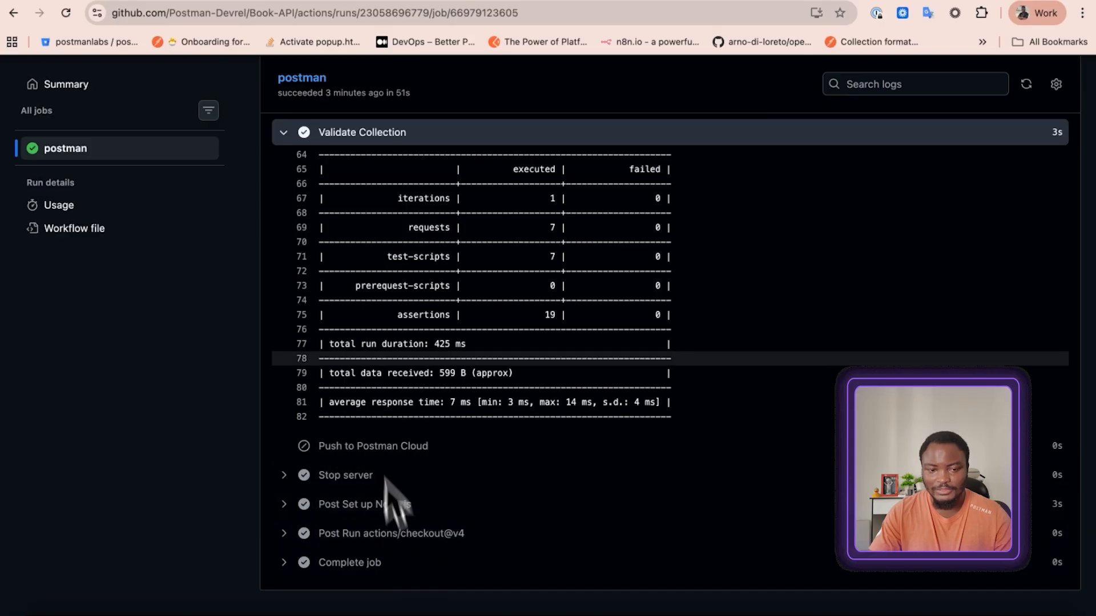
scroll(376, 417, "up", 8)
scroll(350, 358, "up", 10)
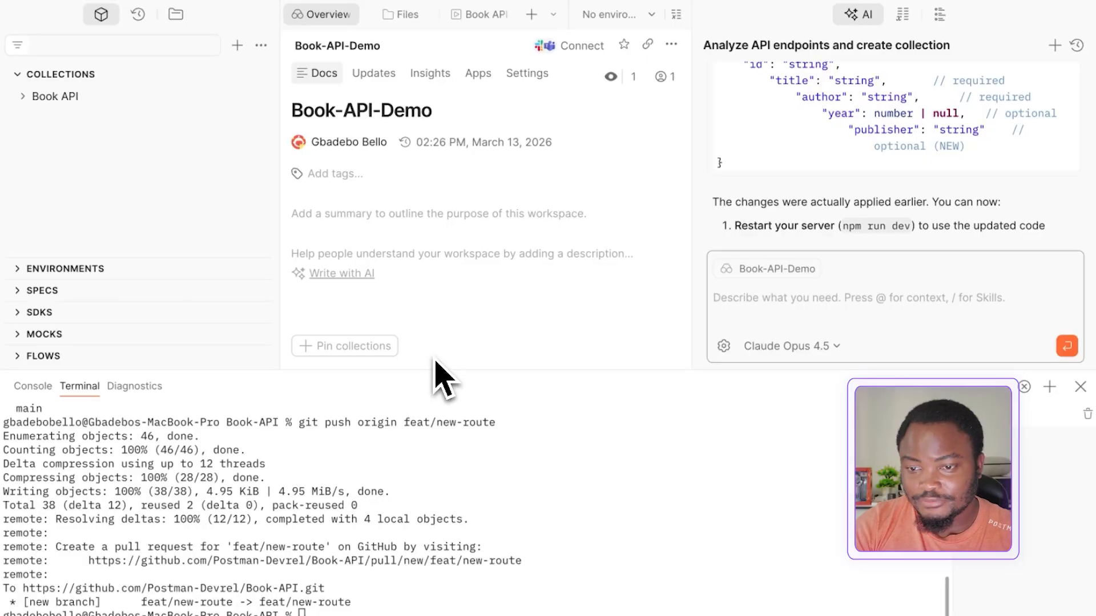
Switch to Cursor, open a new terminal and run postman workspace push
key("ctrl+Right")
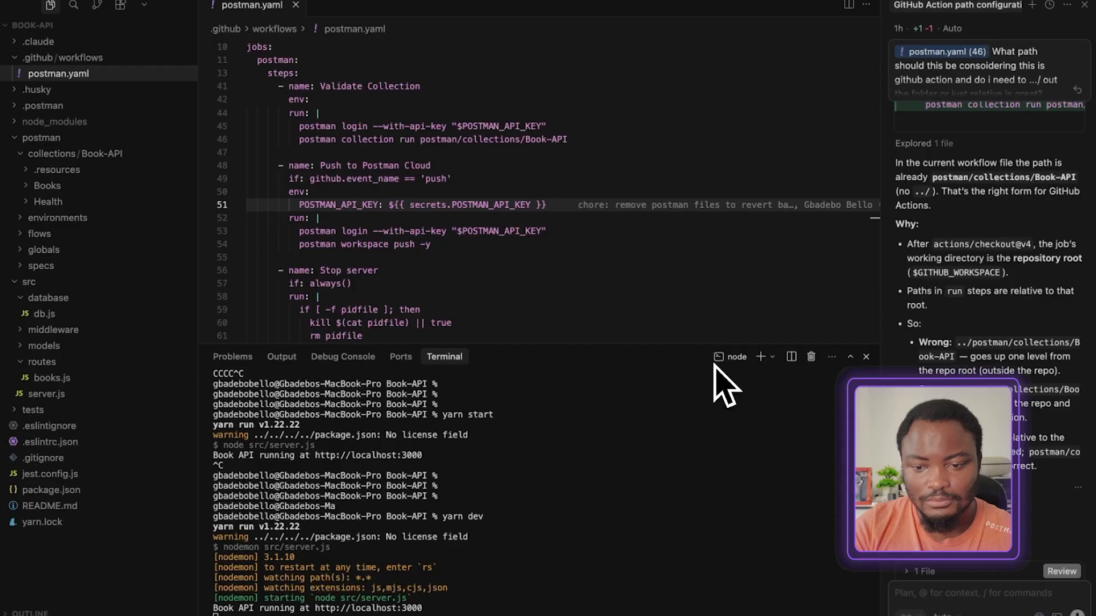
left_click(761, 358)
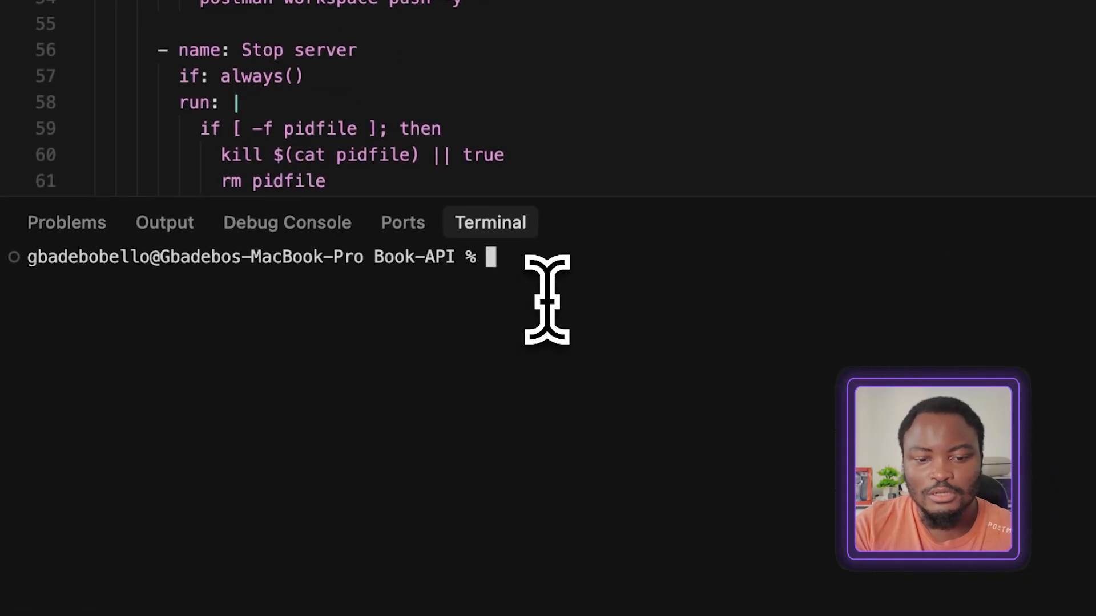
type("man")
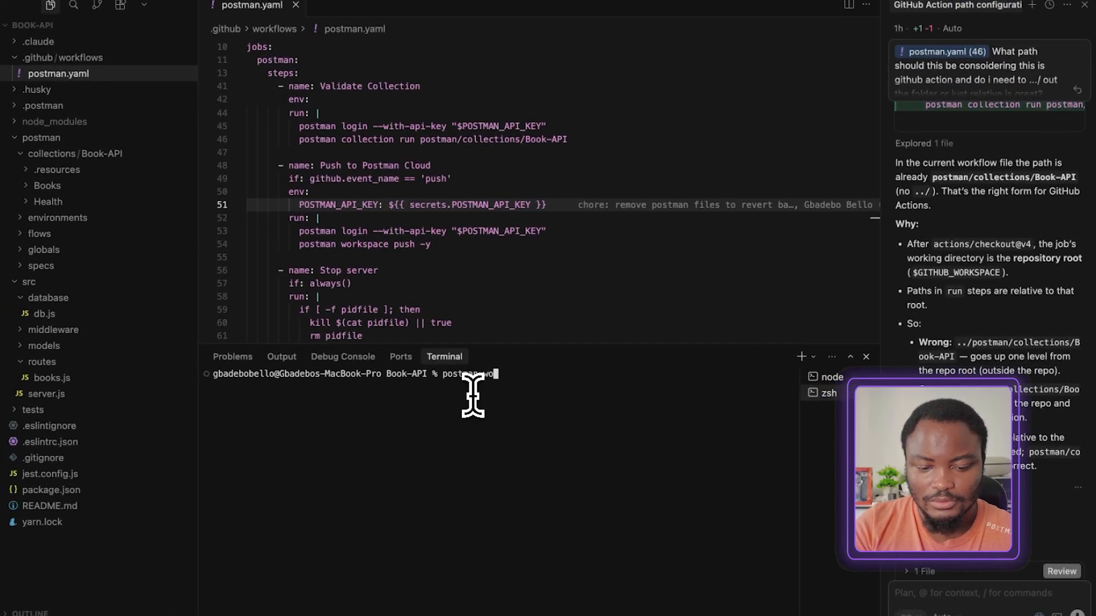
type("workspace pusg")
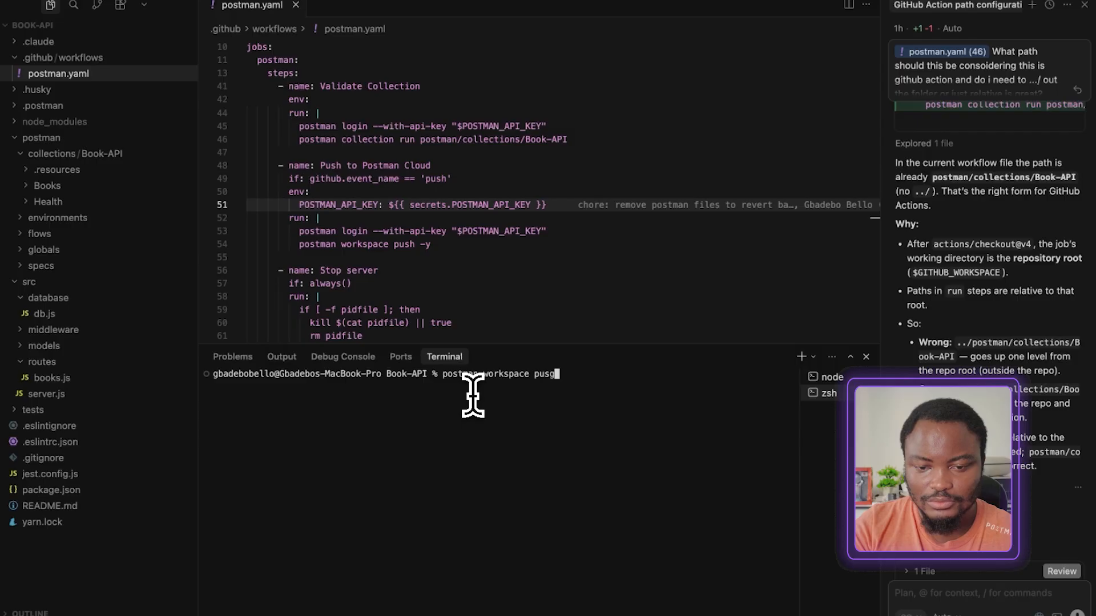
key("BackSpace")
type("h")
key("Return")
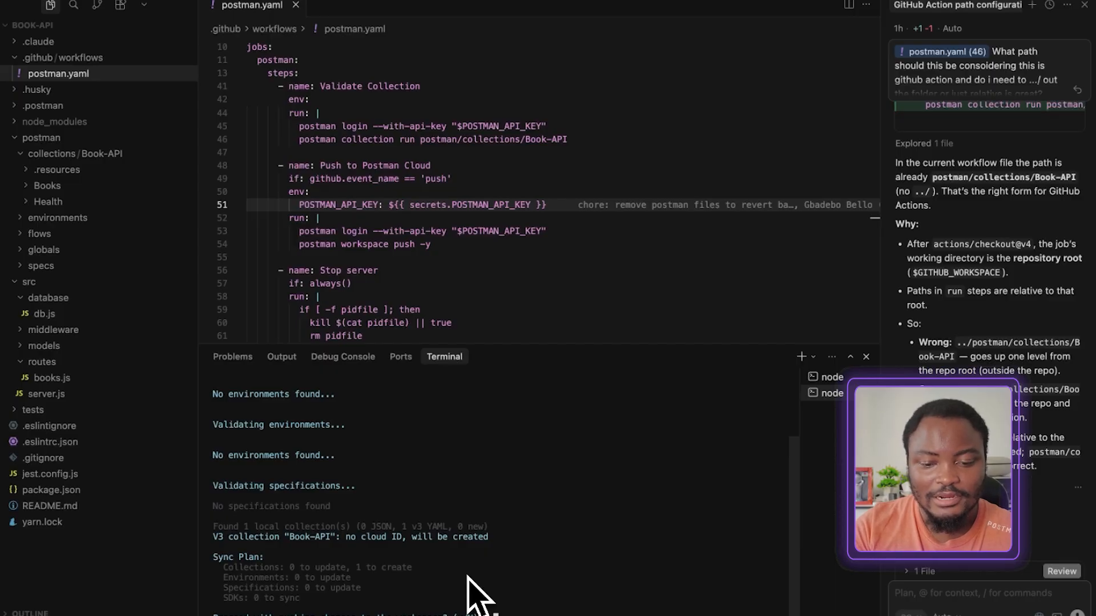
Switch to Postman and change the workspace view from feat/new-route to Postman Cloud to inspect its collections
key("ctrl+Left")
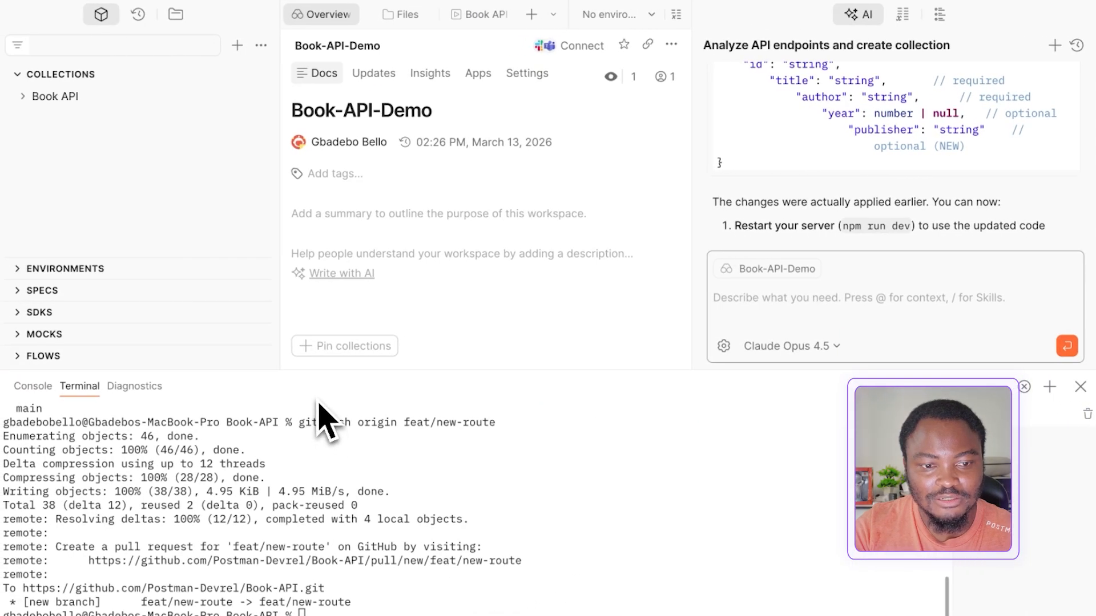
left_click(78, 600)
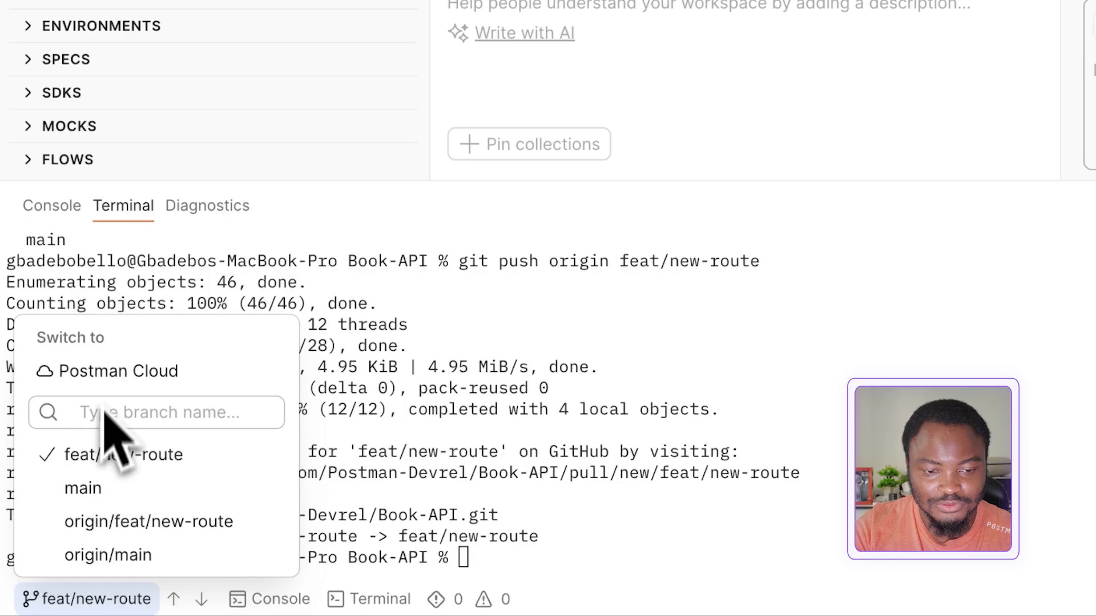
left_click(105, 374)
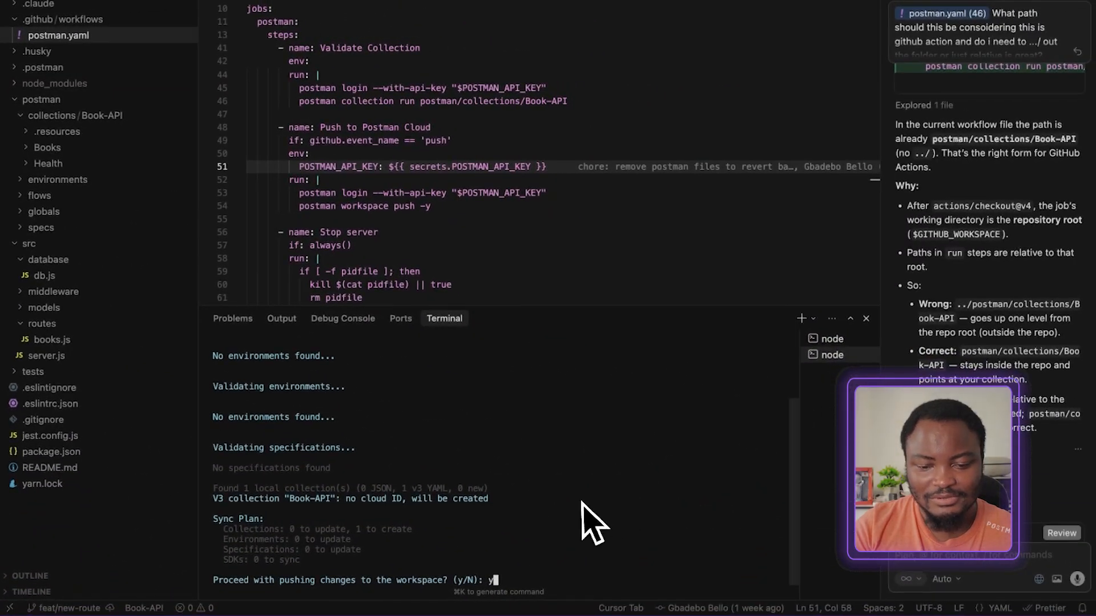
Confirm the pending workspace push with y, and display the Book API collection's folders in Postman Cloud
type("y")
key("Return")
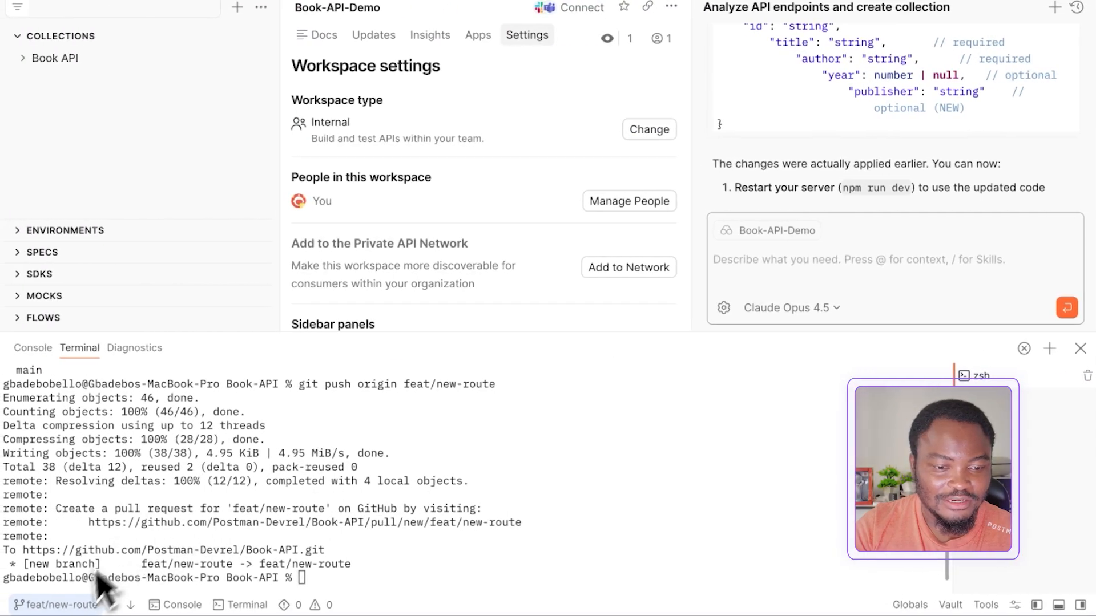
left_click(63, 594)
left_click(69, 400)
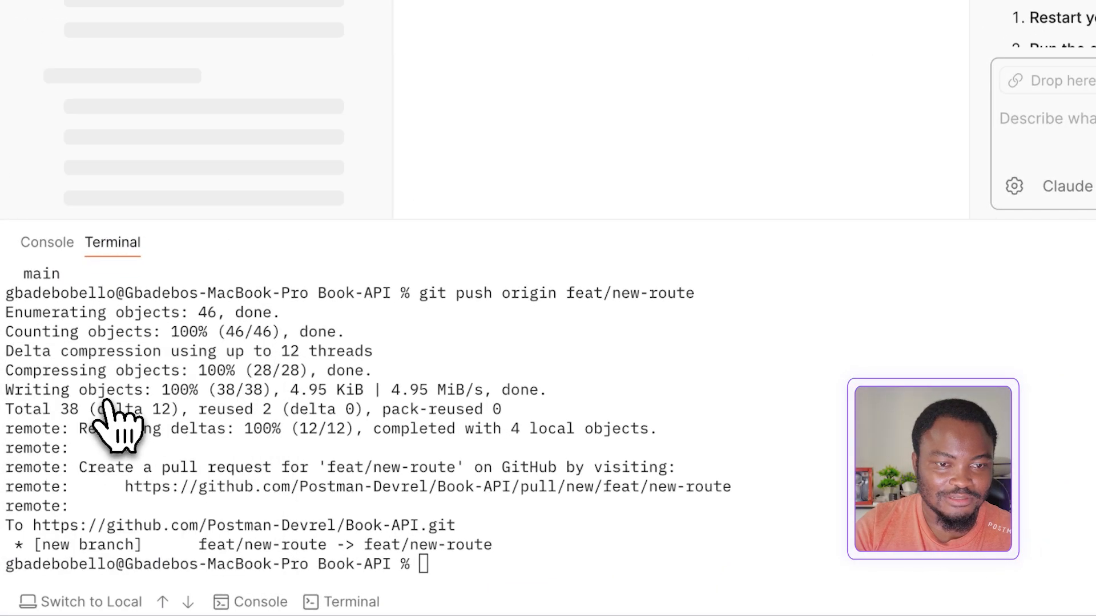
left_click(33, 61)
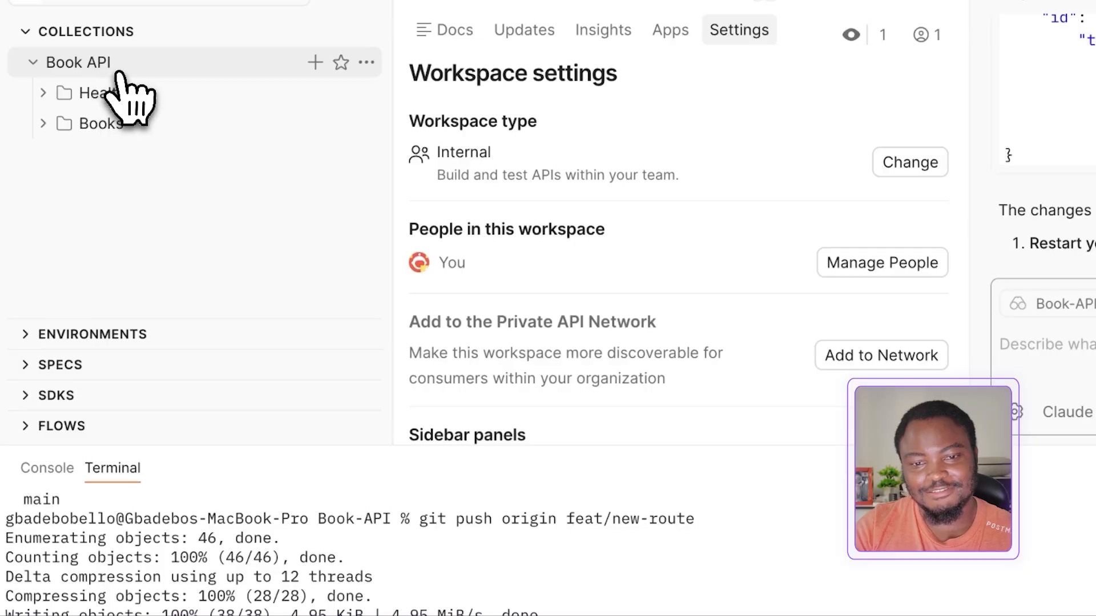